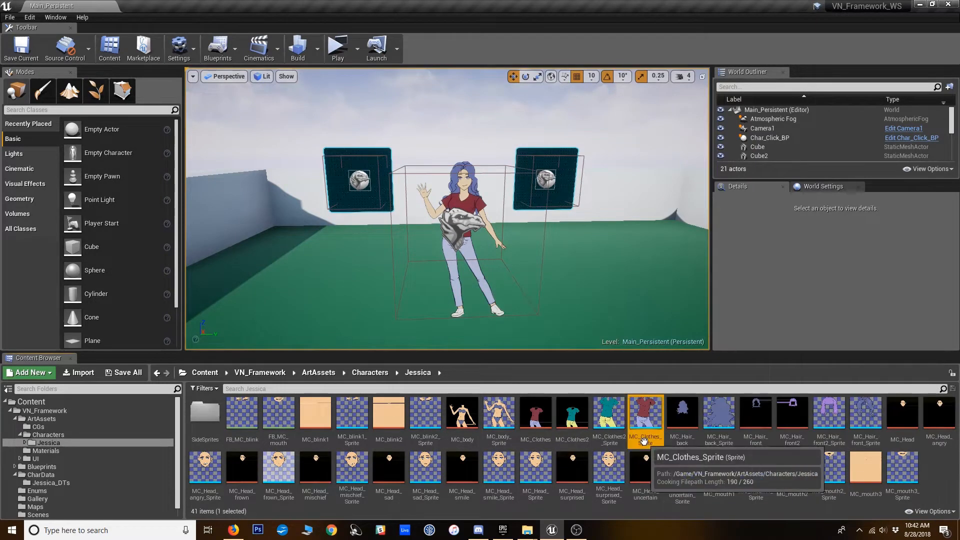
Step: Inspect the MC_Clothes_Sprite asset in the sprite editor, and close the editor
{"action": "double_click", "coordinate": [646, 414]}
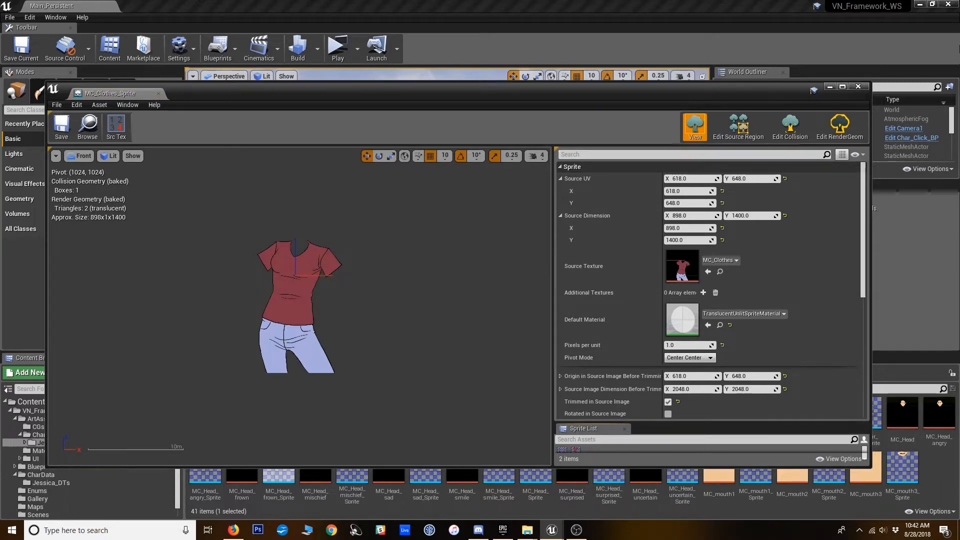
{"action": "left_click", "coordinate": [863, 88]}
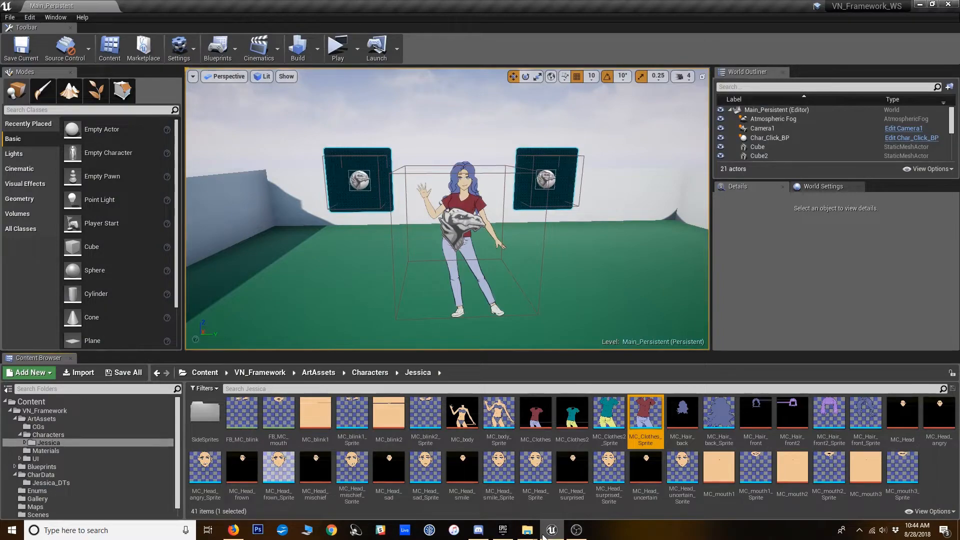
Step: Switch to the YoungKaterina folder in File Explorer and preview the image spr_yKat_blink_normal_1.png
{"action": "mouse_move", "coordinate": [529, 531]}
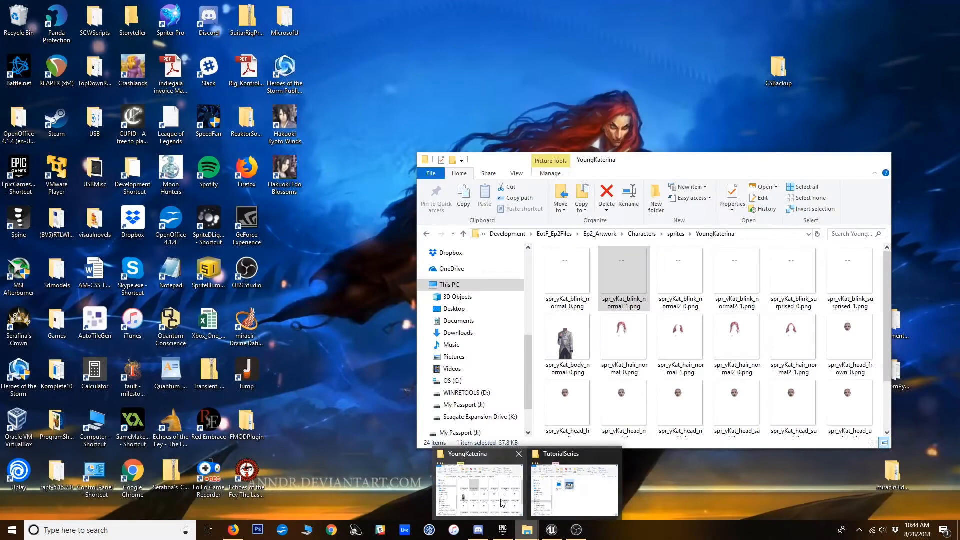
{"action": "left_click", "coordinate": [481, 493]}
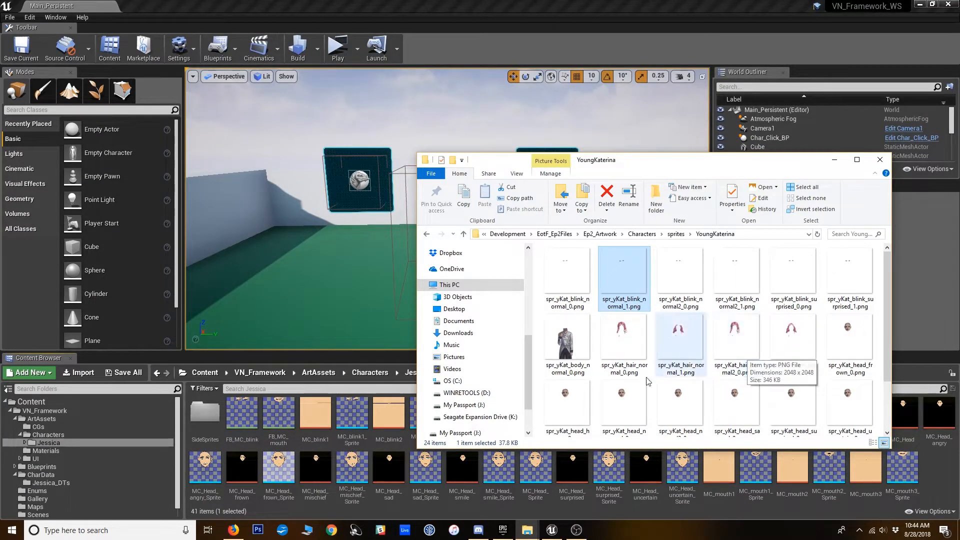
{"action": "left_click", "coordinate": [559, 278]}
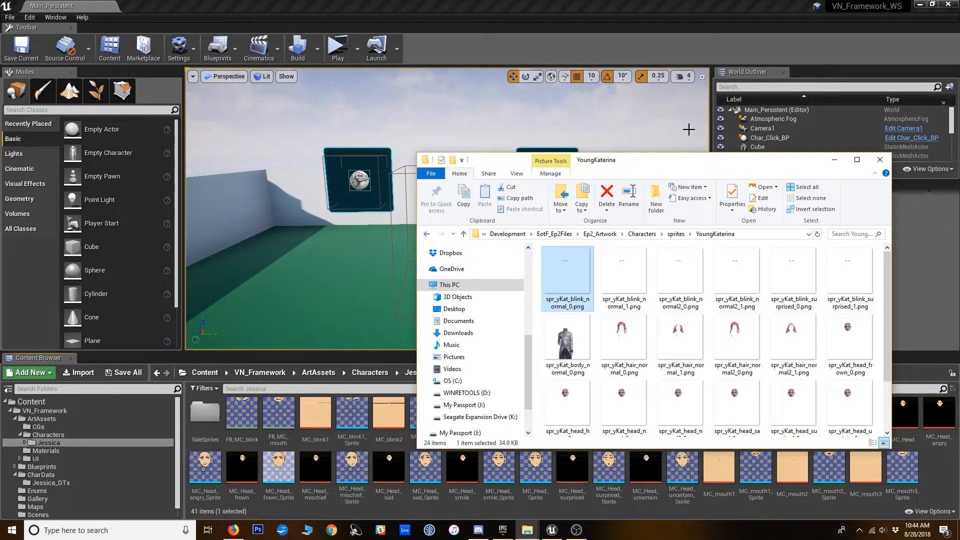
{"action": "double_click", "coordinate": [634, 281]}
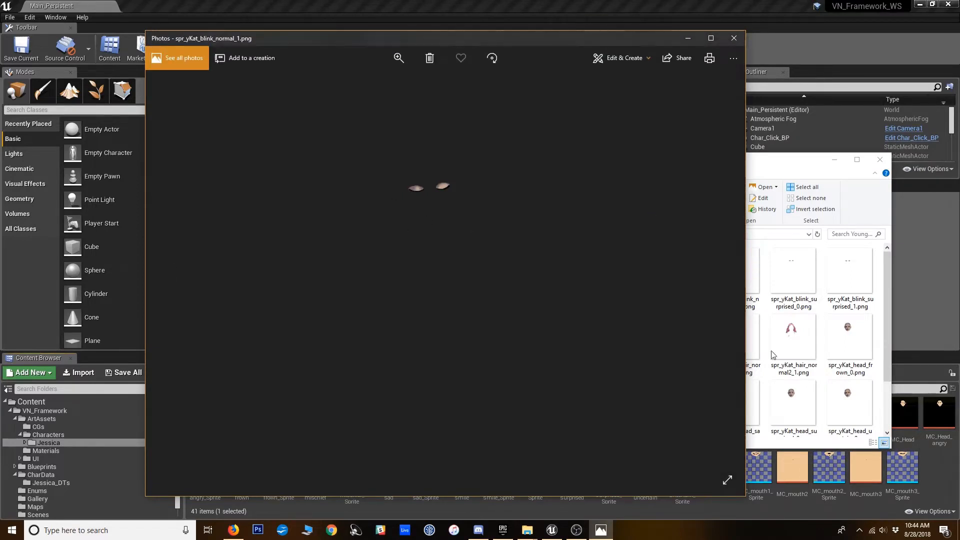
Step: Preview the hair images spr_yKat_hair_normal2_0.png and spr_yKat_hair_normal2_1.png, and close all open previews
{"action": "left_click", "coordinate": [793, 343]}
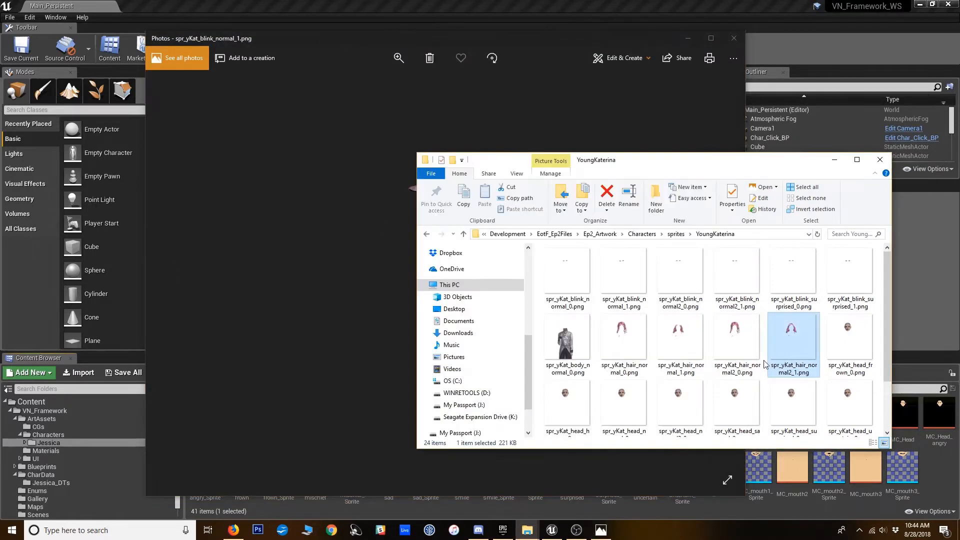
{"action": "double_click", "coordinate": [741, 364]}
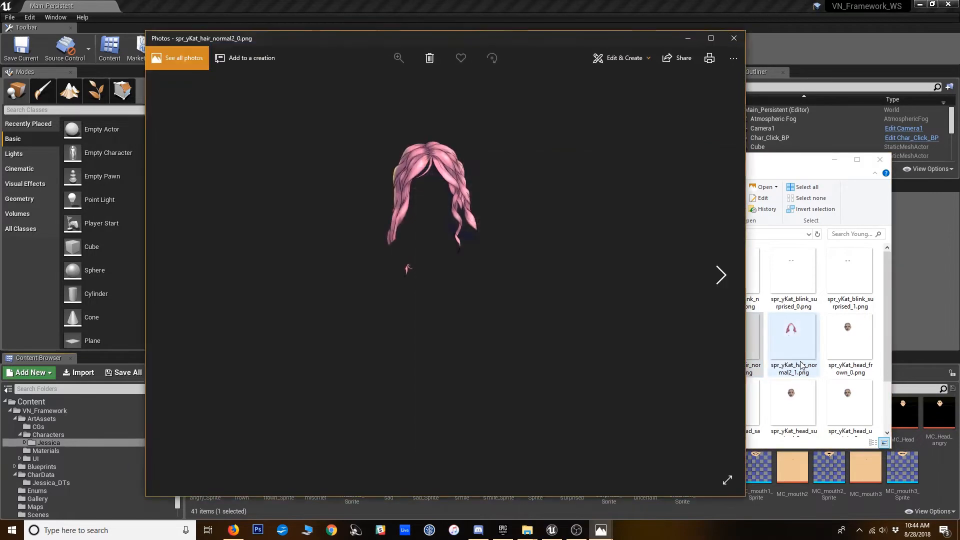
{"action": "left_click", "coordinate": [800, 365]}
{"action": "double_click", "coordinate": [800, 365]}
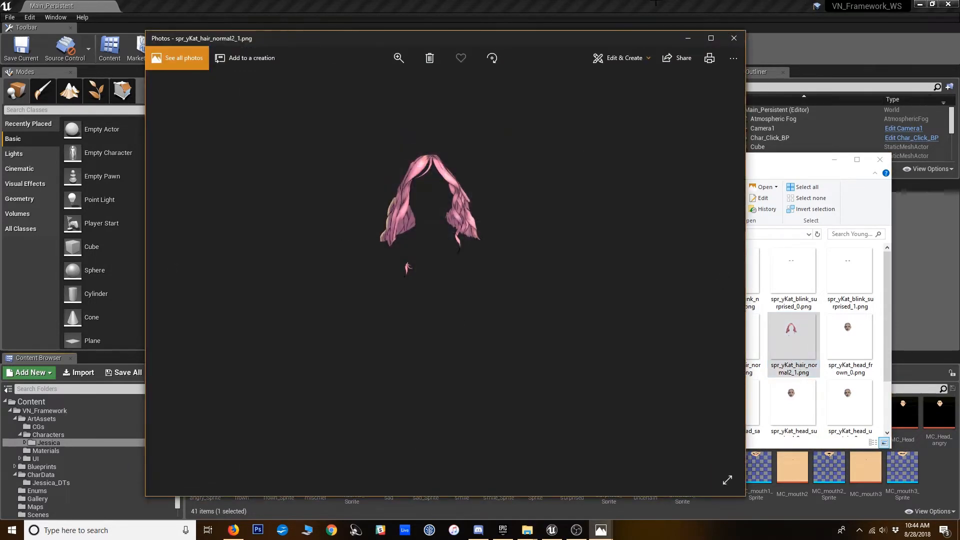
{"action": "left_click", "coordinate": [734, 44]}
{"action": "left_click", "coordinate": [734, 38]}
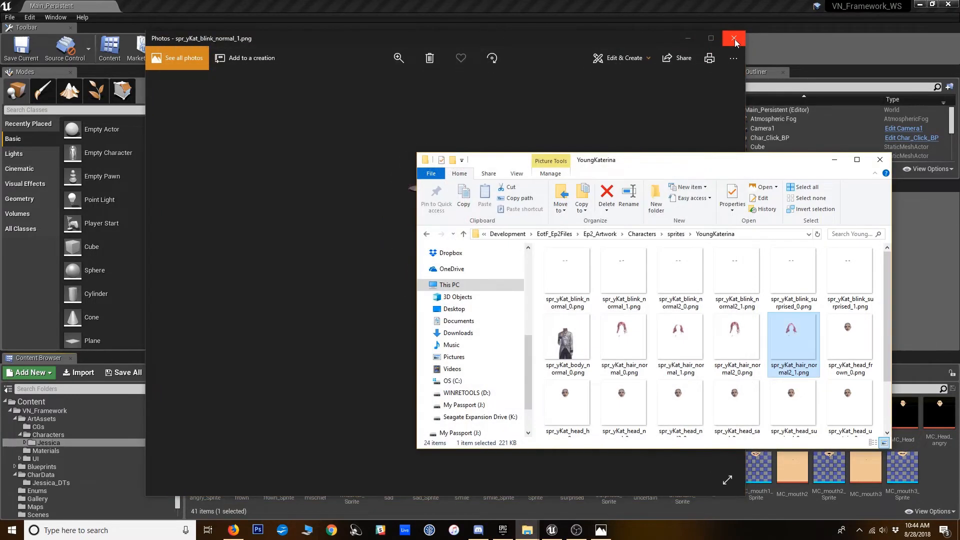
{"action": "left_click", "coordinate": [734, 38]}
Step: Preview the head expressions from spr_yKat_head_frown_0.png through spr_yKat_head_normal_0.png, and close the preview
{"action": "left_click", "coordinate": [851, 358]}
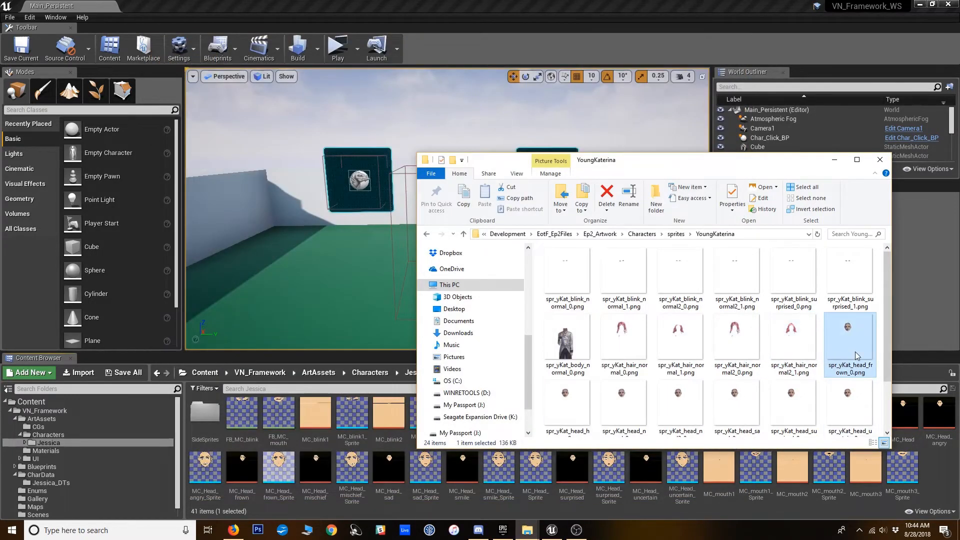
{"action": "double_click", "coordinate": [855, 352]}
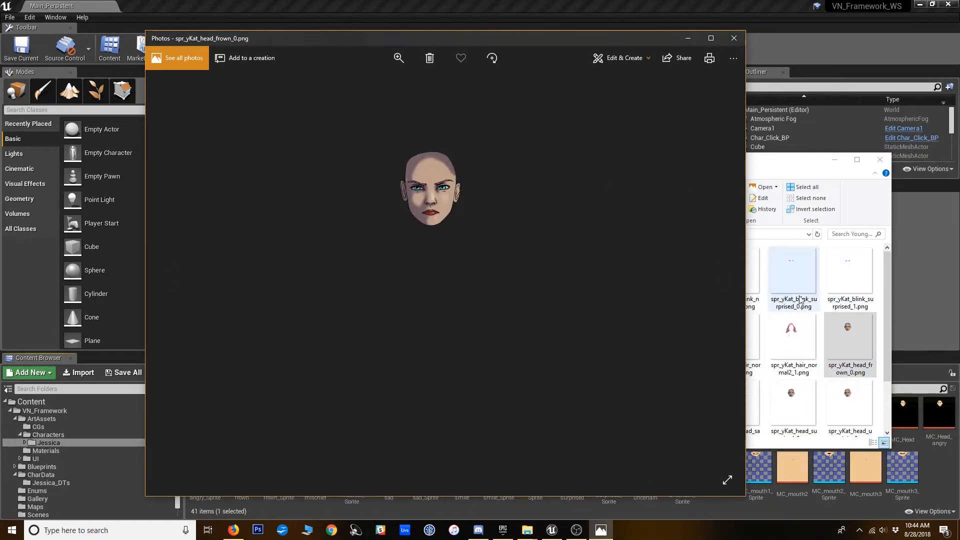
{"action": "left_click", "coordinate": [720, 280]}
{"action": "left_click", "coordinate": [723, 278]}
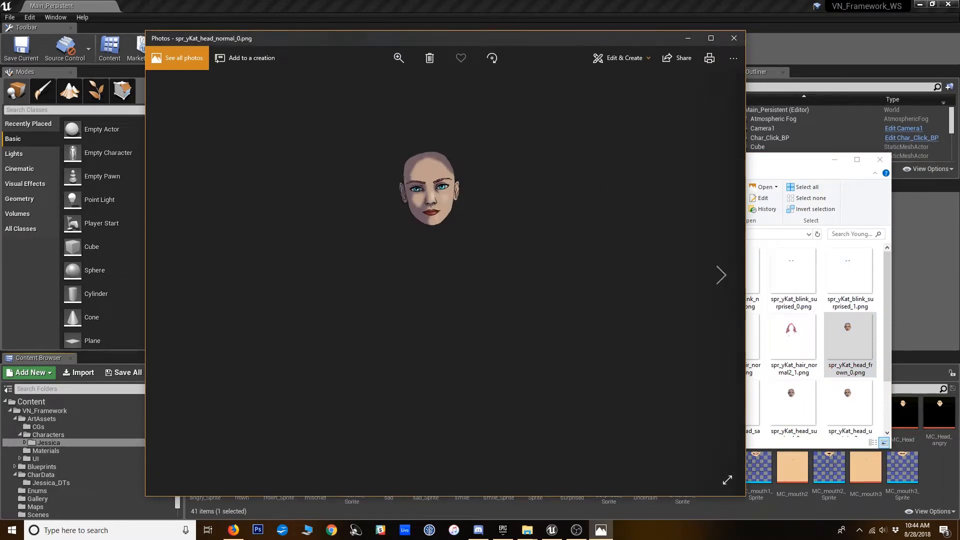
{"action": "left_click", "coordinate": [734, 39]}
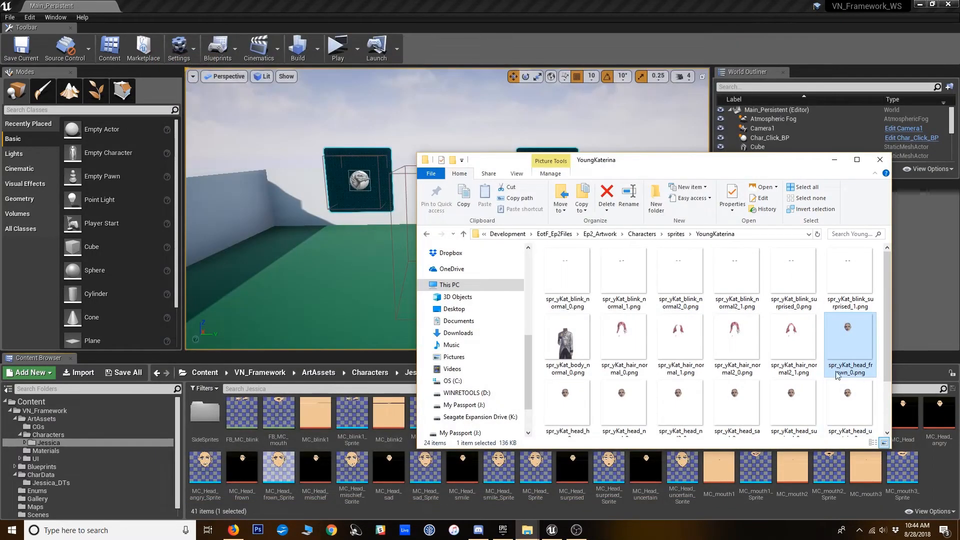
Step: Preview the mouth images from spr_yKat_mouth_normal_1.png through spr_yKat_mouth_normal2_1.png, and close the preview
{"action": "left_click", "coordinate": [856, 385]}
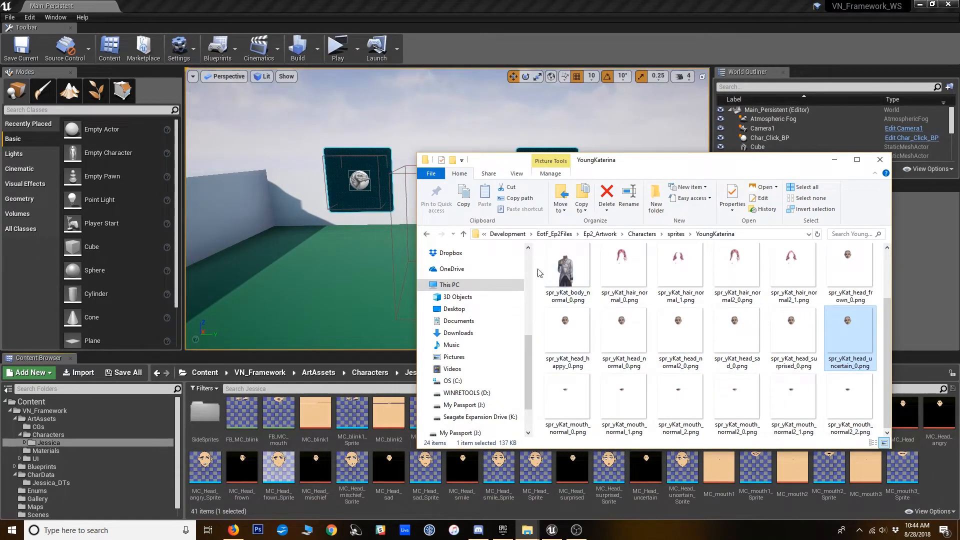
{"action": "scroll", "coordinate": [592, 310], "scroll_direction": "up", "scroll_amount": 1}
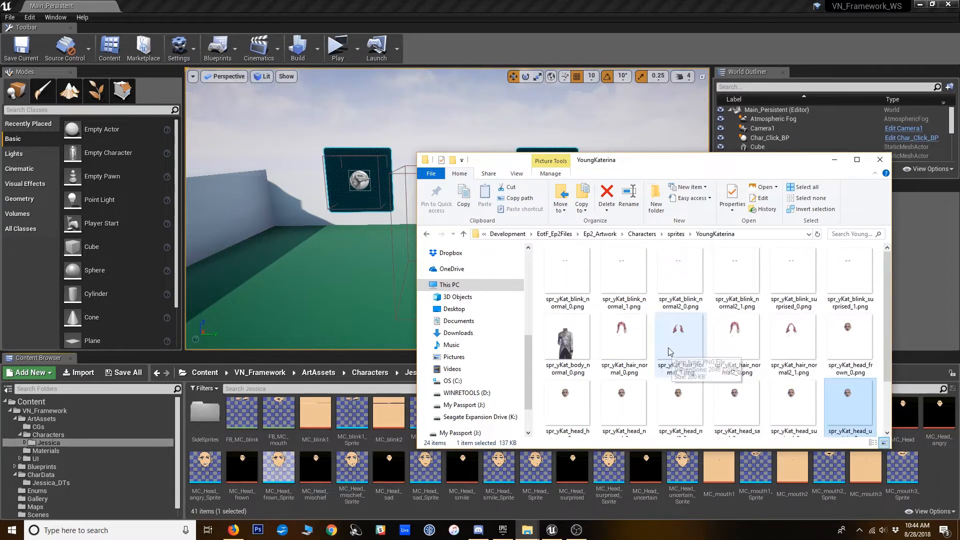
{"action": "scroll", "coordinate": [635, 320], "scroll_direction": "down", "scroll_amount": 1}
{"action": "left_click", "coordinate": [638, 322]}
{"action": "double_click", "coordinate": [631, 401]}
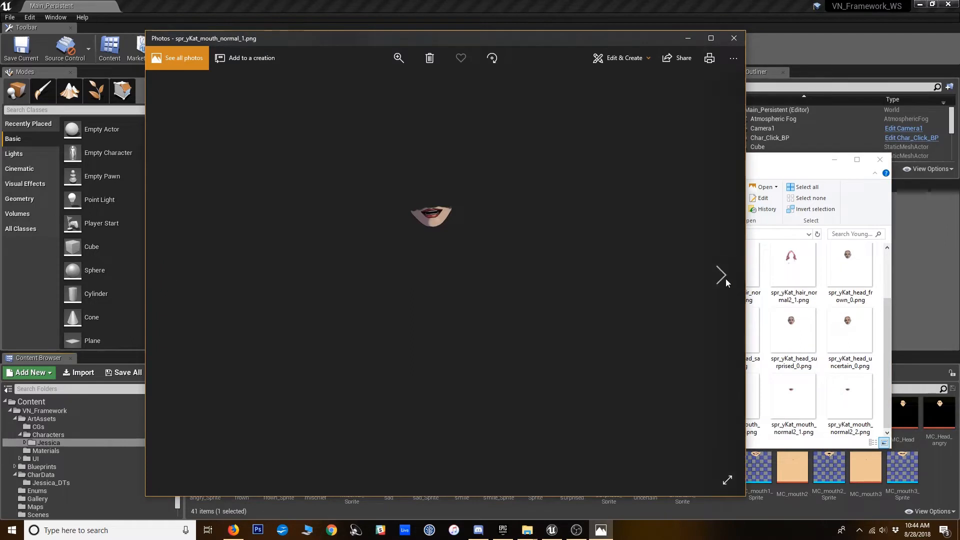
{"action": "left_click", "coordinate": [719, 276]}
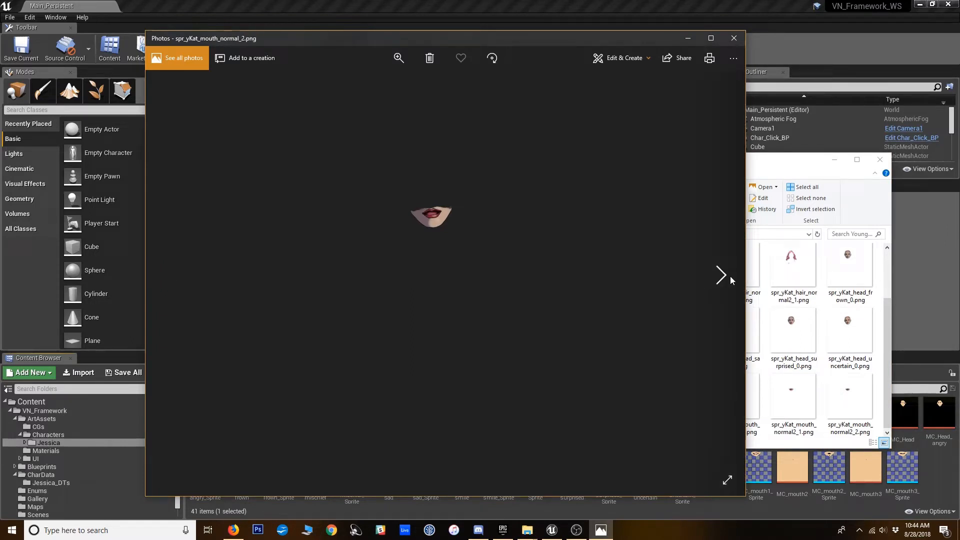
{"action": "left_click", "coordinate": [722, 278]}
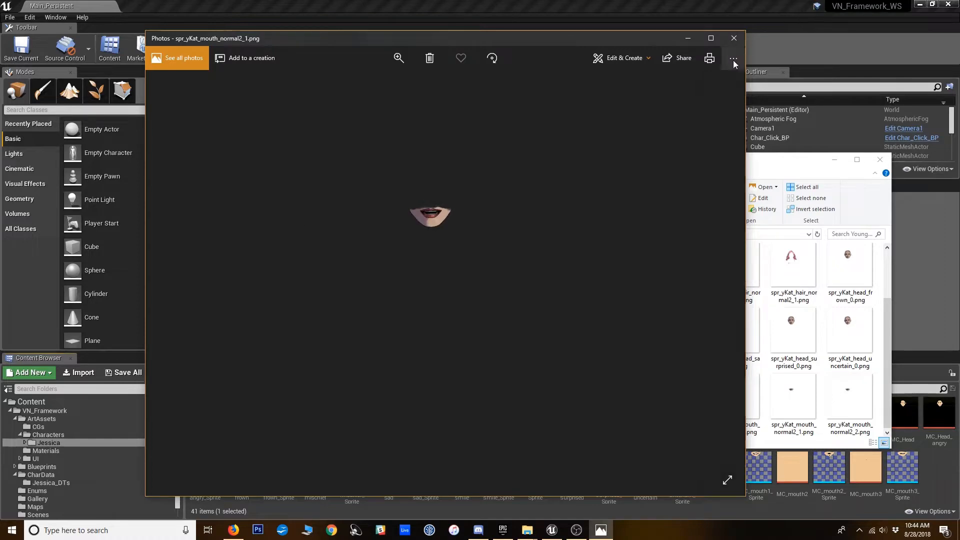
{"action": "left_click", "coordinate": [733, 38]}
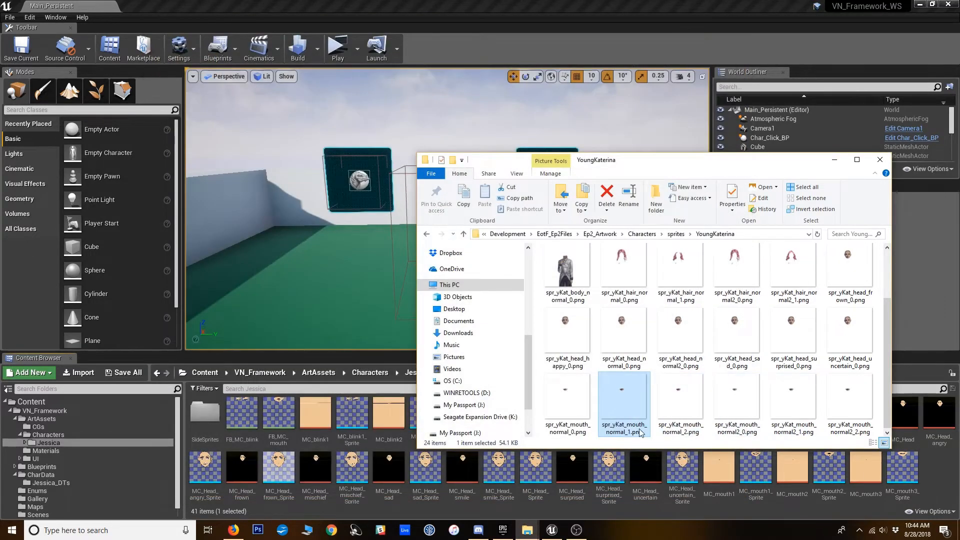
Step: Preview the hair image spr_yKat_hair_normal_0.png and close it
{"action": "scroll", "coordinate": [651, 375], "scroll_direction": "up", "scroll_amount": 1}
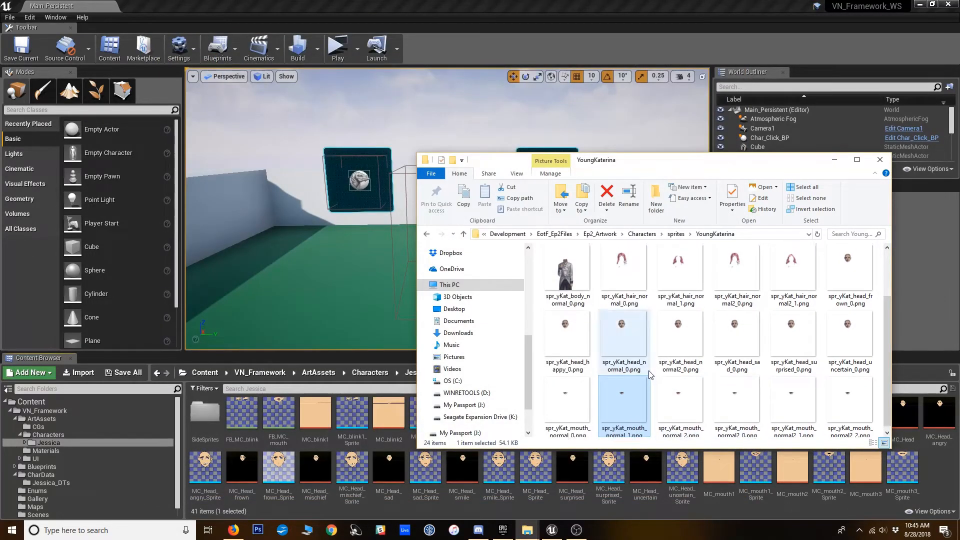
{"action": "double_click", "coordinate": [629, 272]}
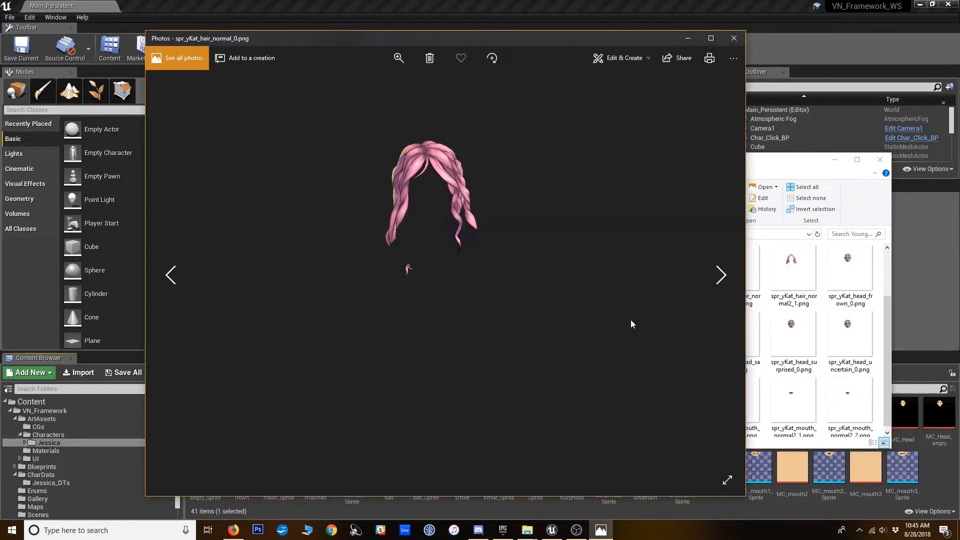
{"action": "left_click", "coordinate": [734, 38]}
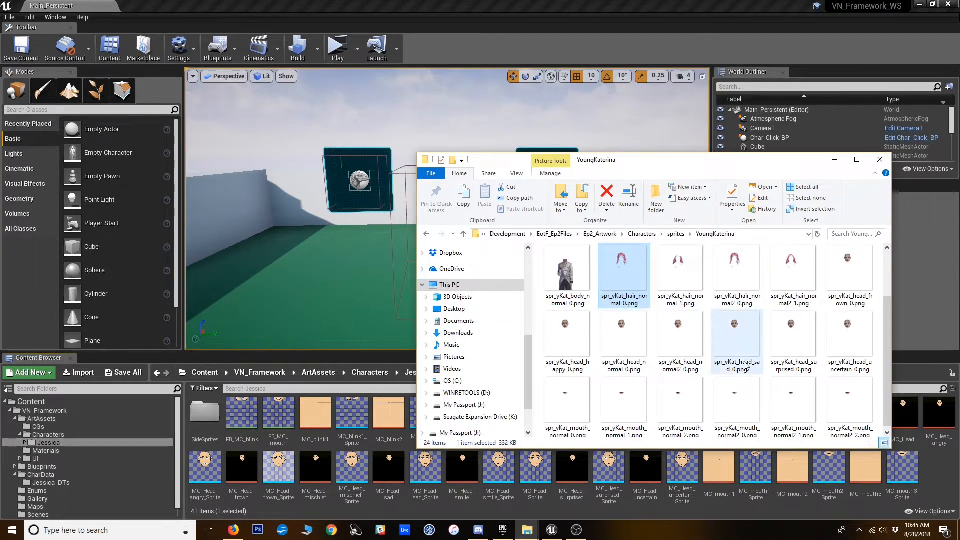
Step: Create a new folder named Kat inside the project's Characters folder and open it
{"action": "left_click", "coordinate": [41, 435]}
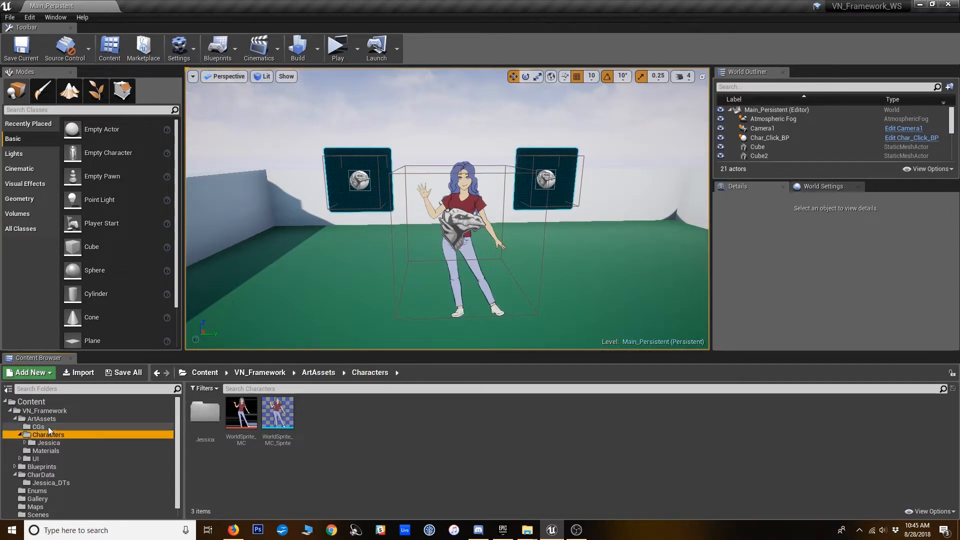
{"action": "right_click", "coordinate": [356, 442]}
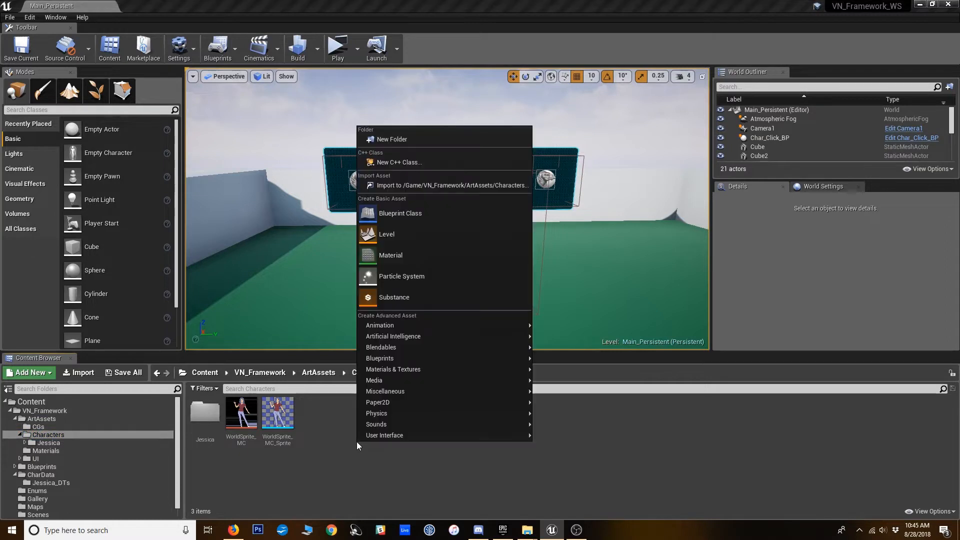
{"action": "left_click", "coordinate": [391, 140]}
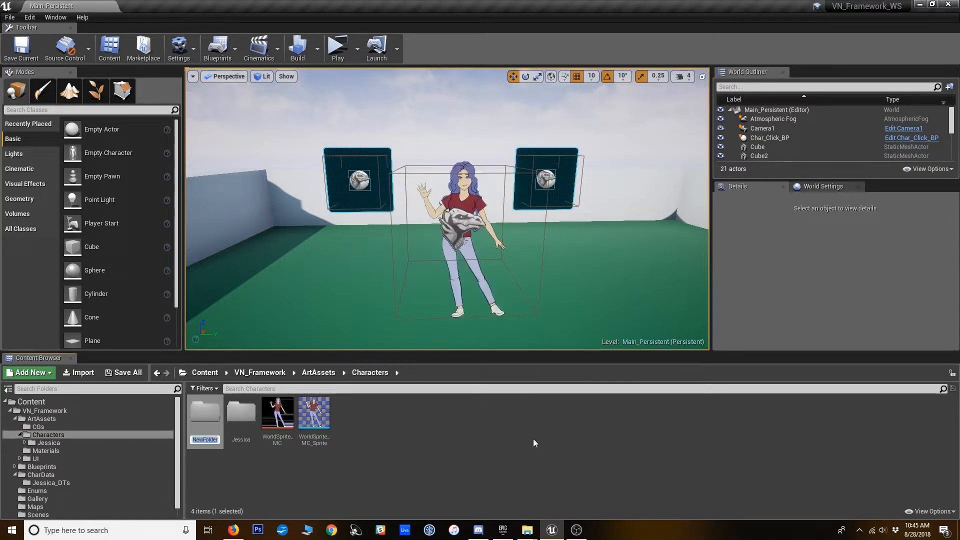
{"action": "type", "text": "Kat"}
{"action": "key", "text": "Return"}
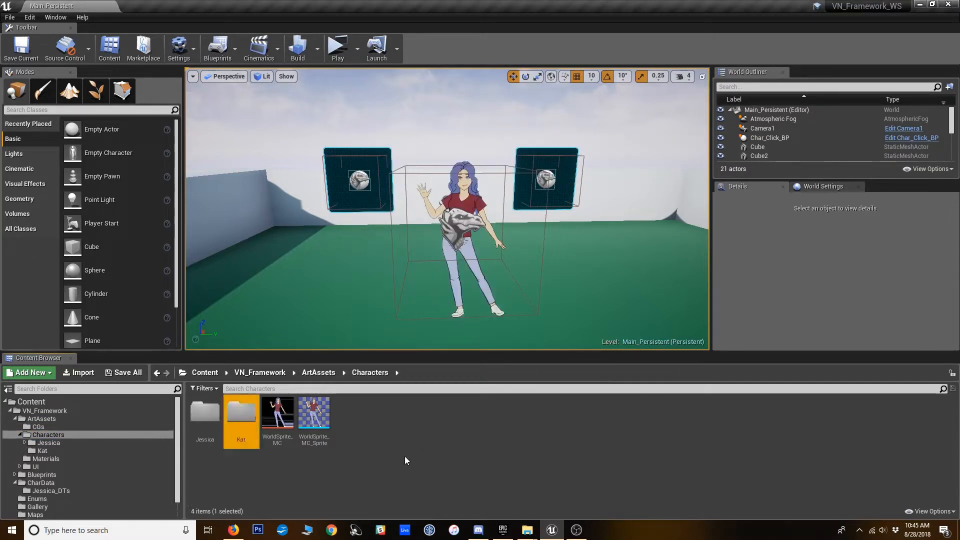
{"action": "double_click", "coordinate": [243, 424]}
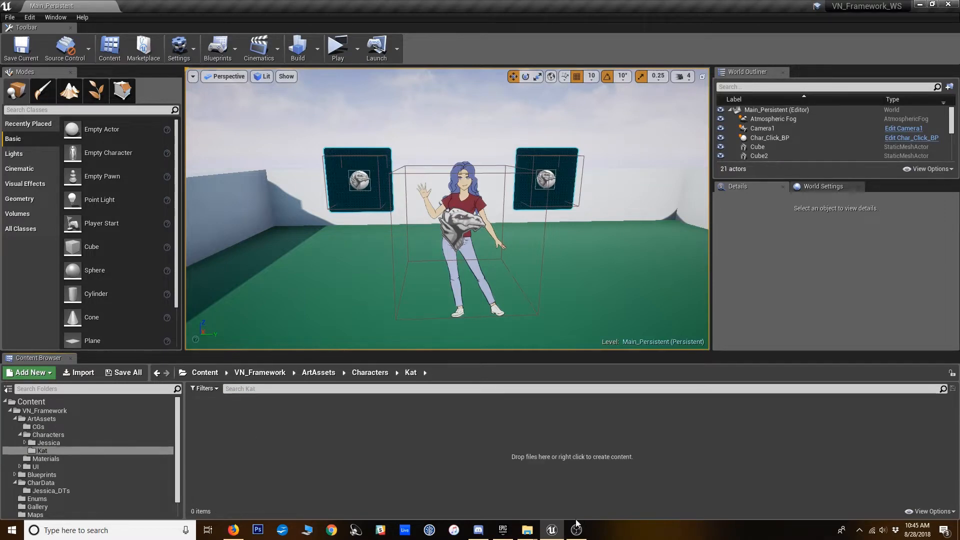
Step: Import all the PNG images from the YoungKaterina folder into the project's empty Kat folder
{"action": "mouse_move", "coordinate": [530, 531]}
{"action": "left_click", "coordinate": [501, 477]}
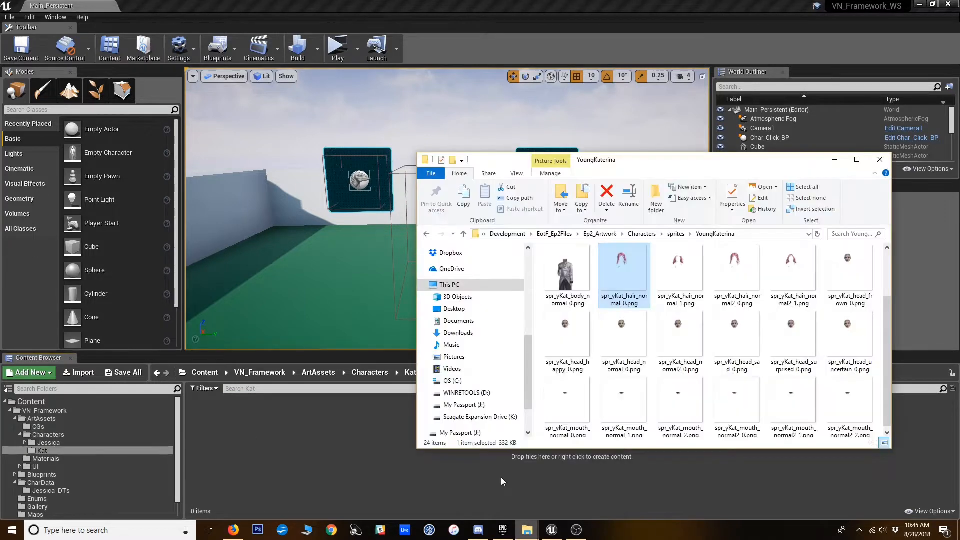
{"action": "left_click_drag", "start_coordinate": [591, 167], "coordinate": [611, 48]}
{"action": "left_click", "coordinate": [588, 150]}
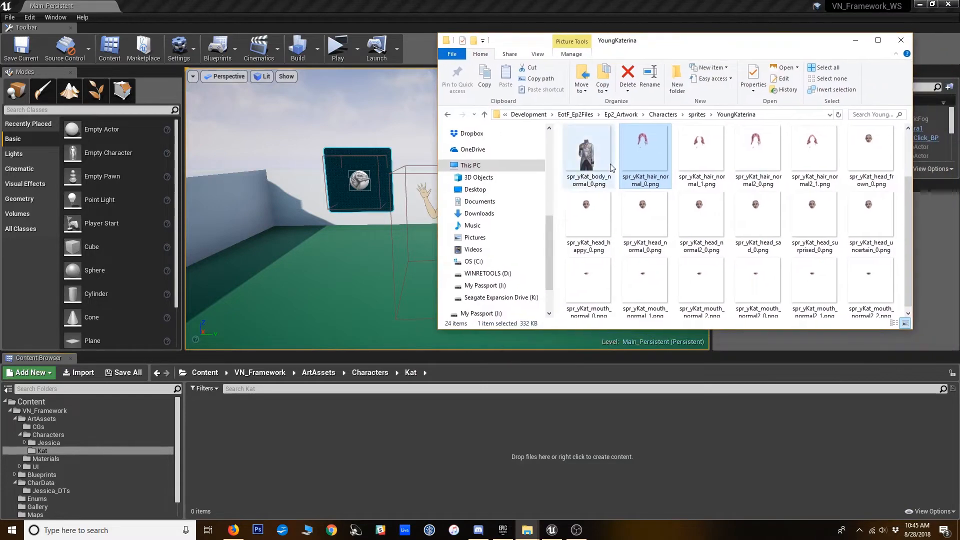
{"action": "scroll", "coordinate": [830, 255], "scroll_direction": "down", "scroll_amount": 1}
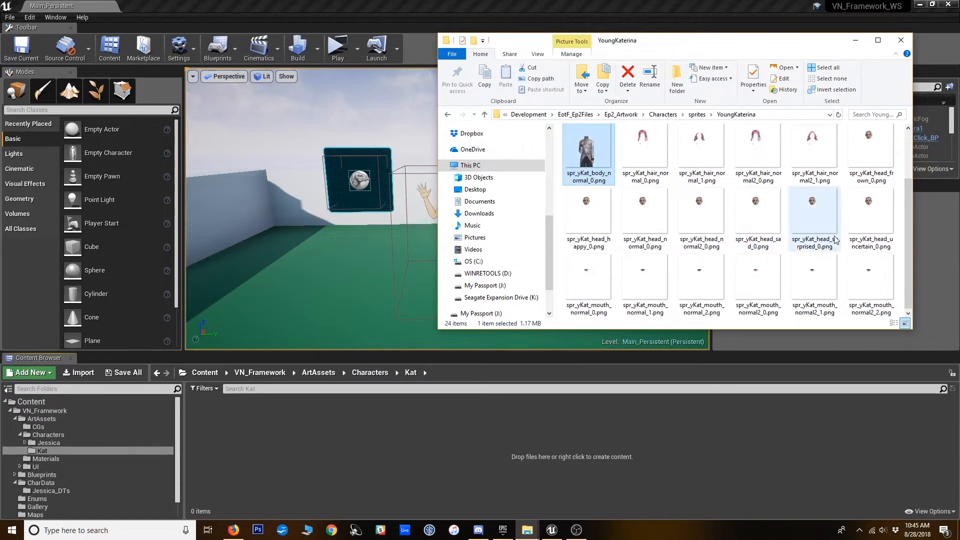
{"action": "left_click", "coordinate": [869, 292], "text": "shift"}
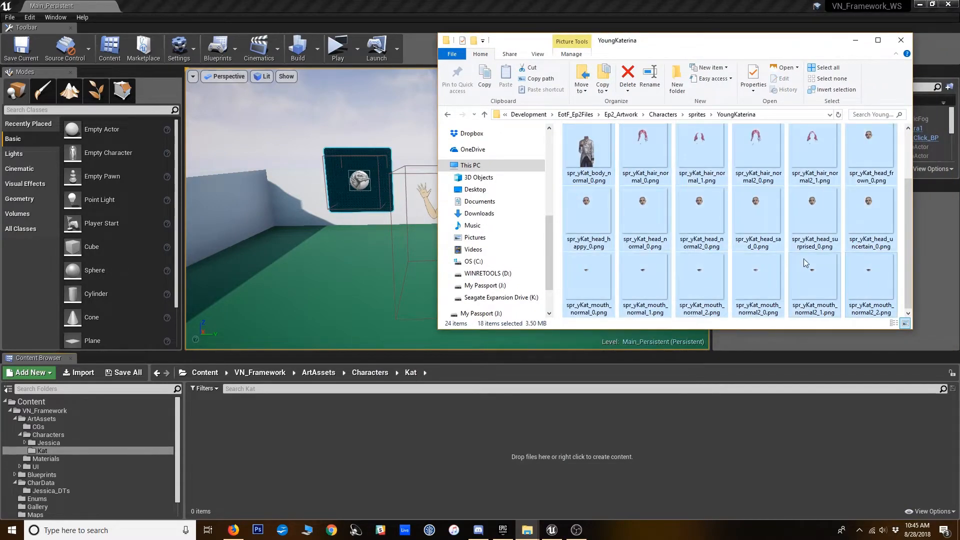
{"action": "left_click", "coordinate": [884, 309]}
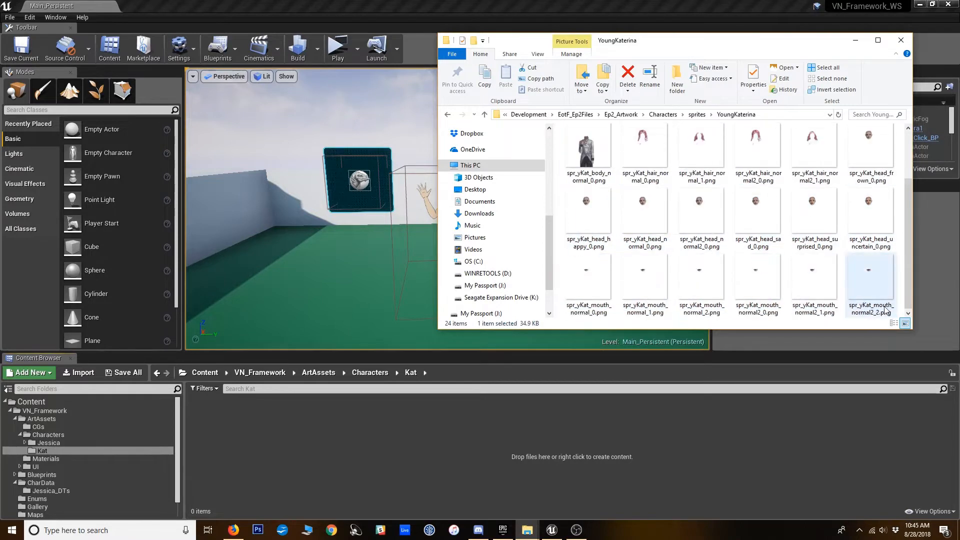
{"action": "key", "text": "ctrl+a"}
{"action": "left_click_drag", "start_coordinate": [884, 310], "coordinate": [417, 467]}
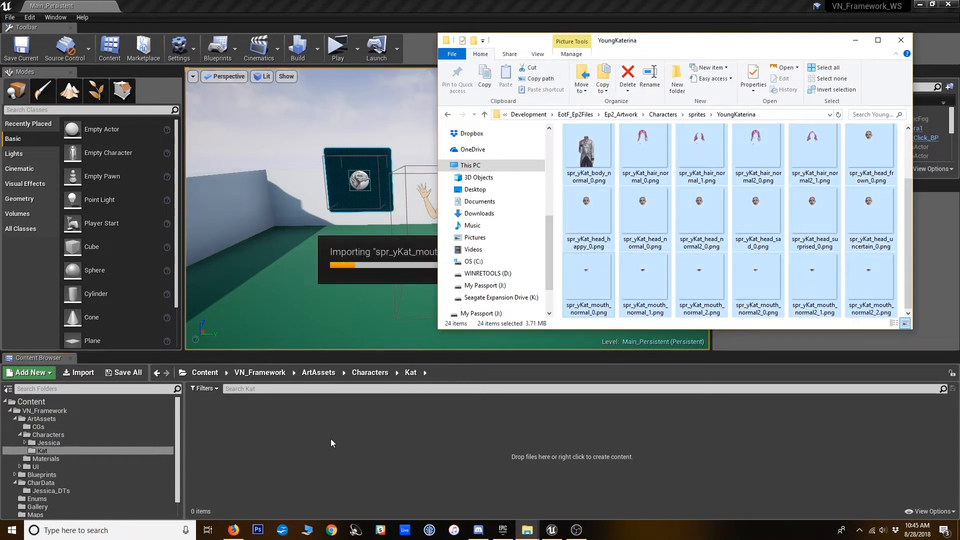
{"action": "left_click", "coordinate": [247, 460]}
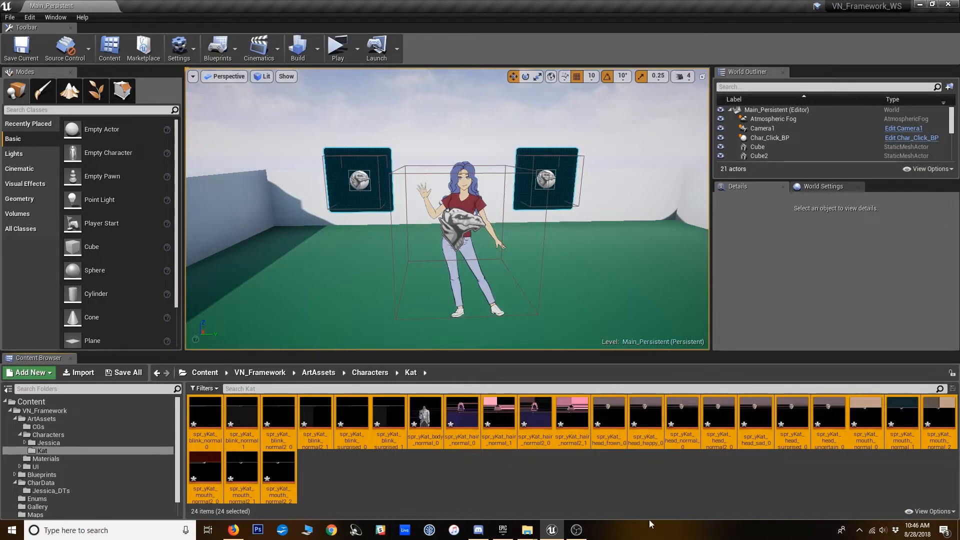
Step: Bulk edit all imported Kat textures in the property matrix, setting Mip Gen Settings to NoMipmaps, and close the matrix
{"action": "right_click", "coordinate": [460, 436]}
{"action": "mouse_move", "coordinate": [518, 247]}
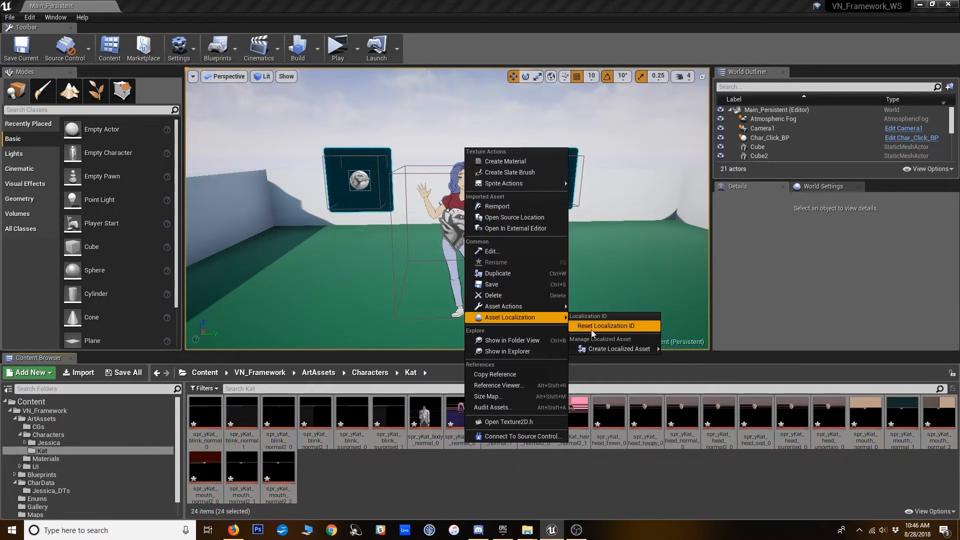
{"action": "mouse_move", "coordinate": [530, 308]}
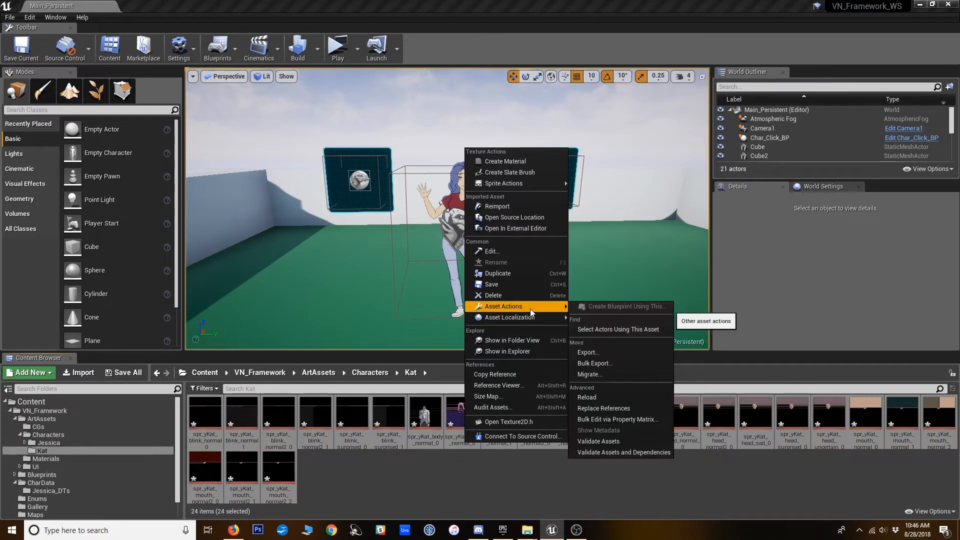
{"action": "left_click", "coordinate": [624, 420]}
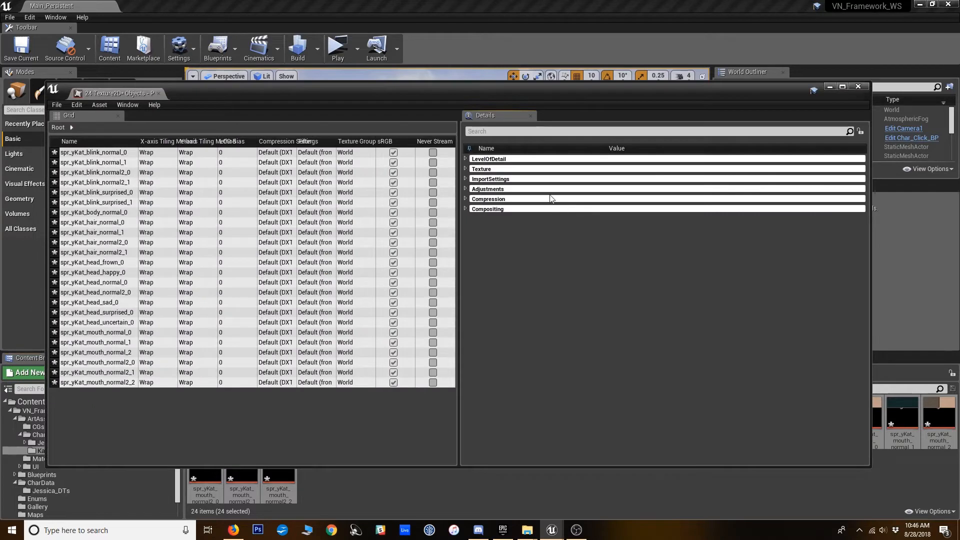
{"action": "left_click", "coordinate": [464, 158]}
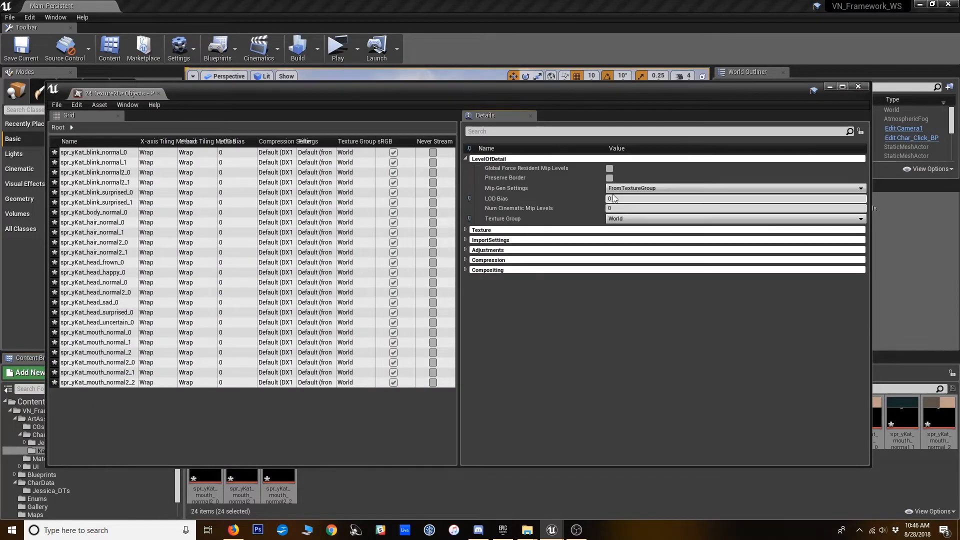
{"action": "left_click", "coordinate": [638, 190]}
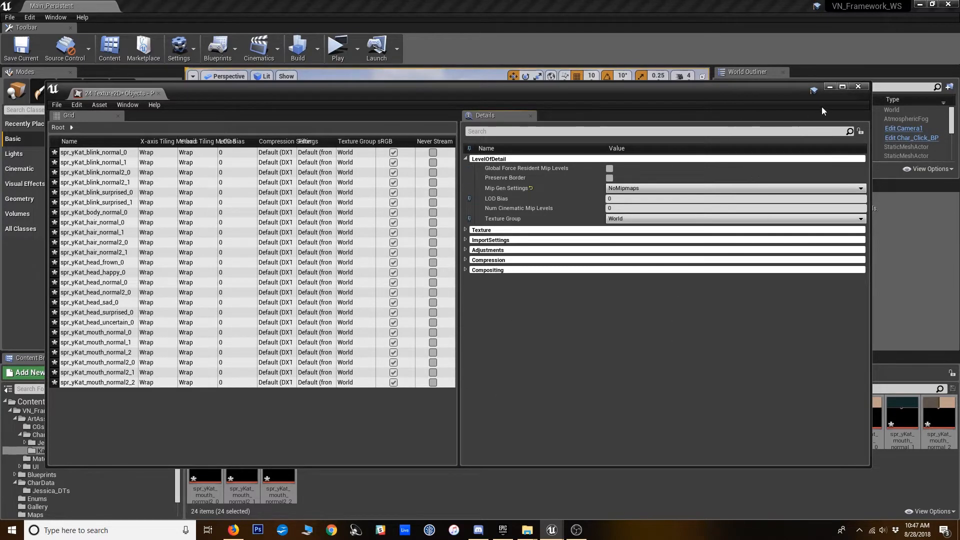
{"action": "left_click", "coordinate": [859, 87]}
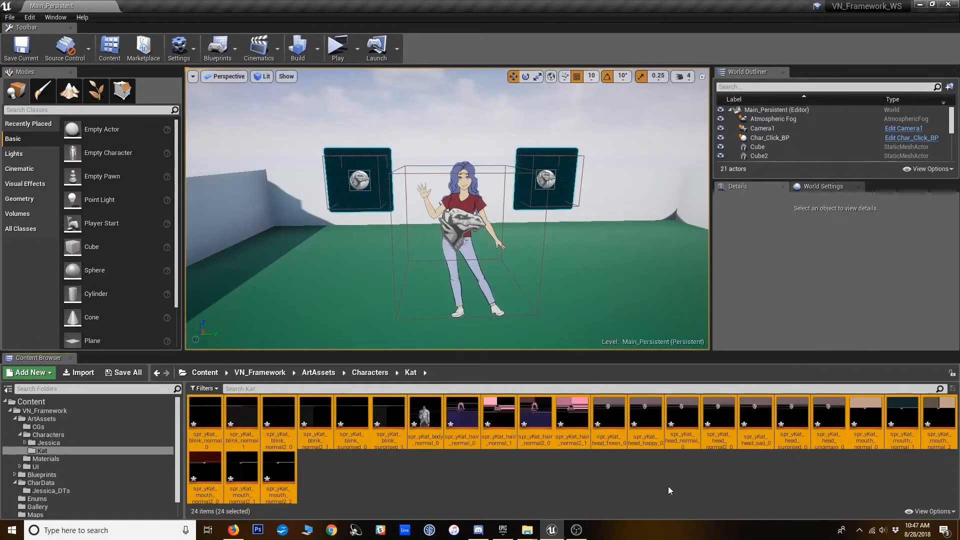
Step: Create sprites from all the selected Kat textures
{"action": "right_click", "coordinate": [431, 439]}
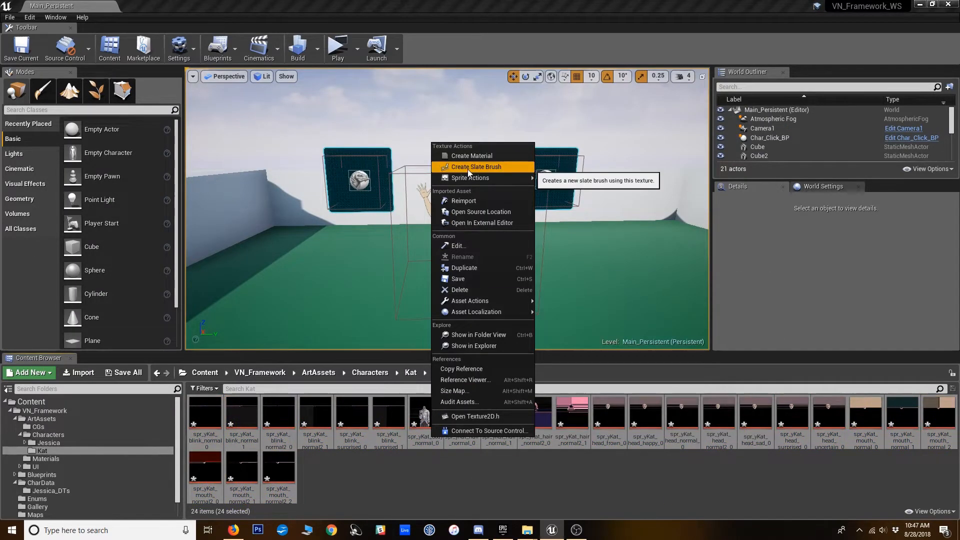
{"action": "mouse_move", "coordinate": [482, 179]}
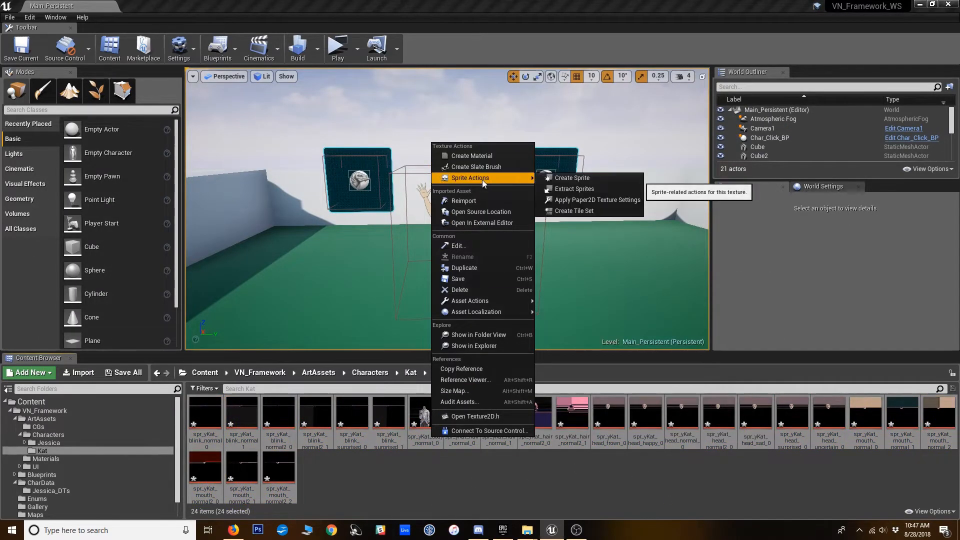
{"action": "left_click", "coordinate": [581, 179]}
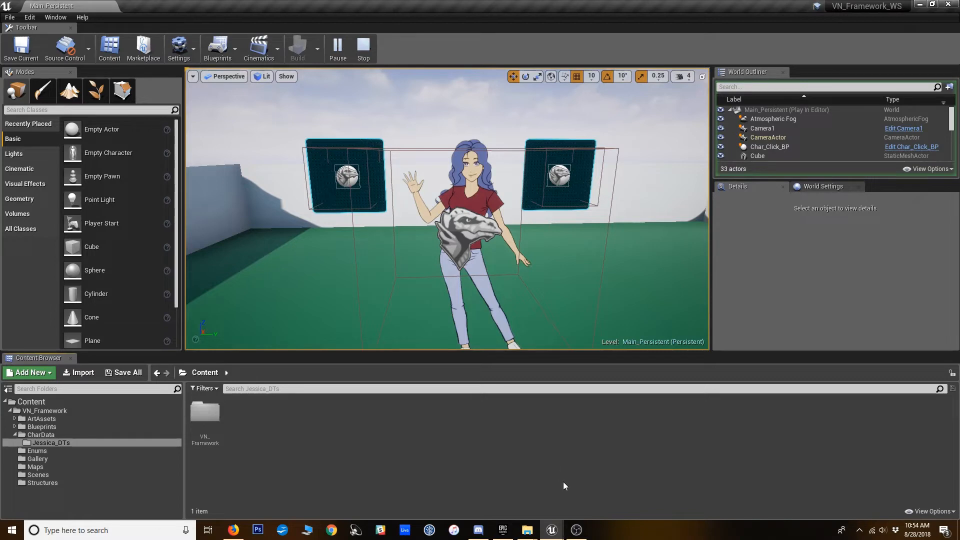
Step: Advance the running game preview's dialogue through the CharHorizontal and CharScale explanation and the character placement examples, and close the preview
{"action": "mouse_move", "coordinate": [553, 531]}
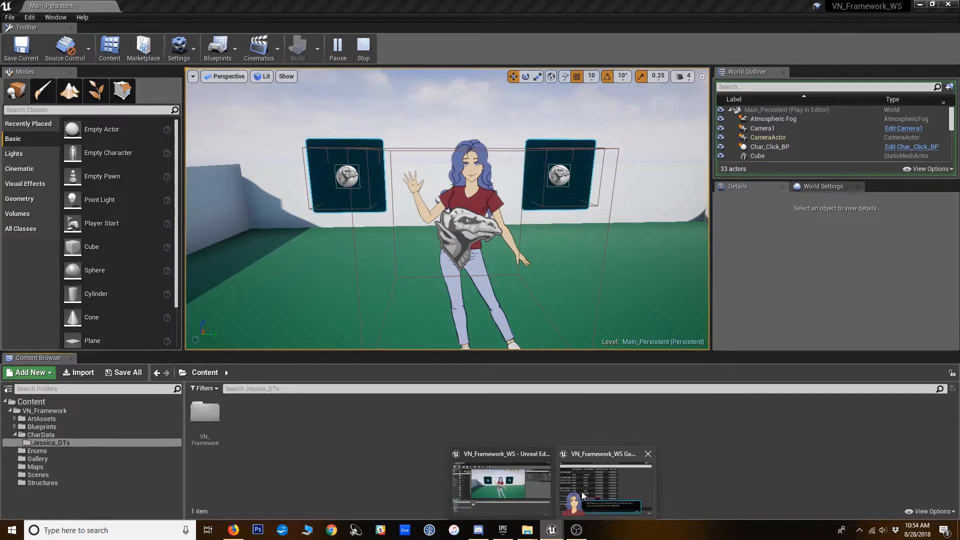
{"action": "left_click", "coordinate": [580, 445]}
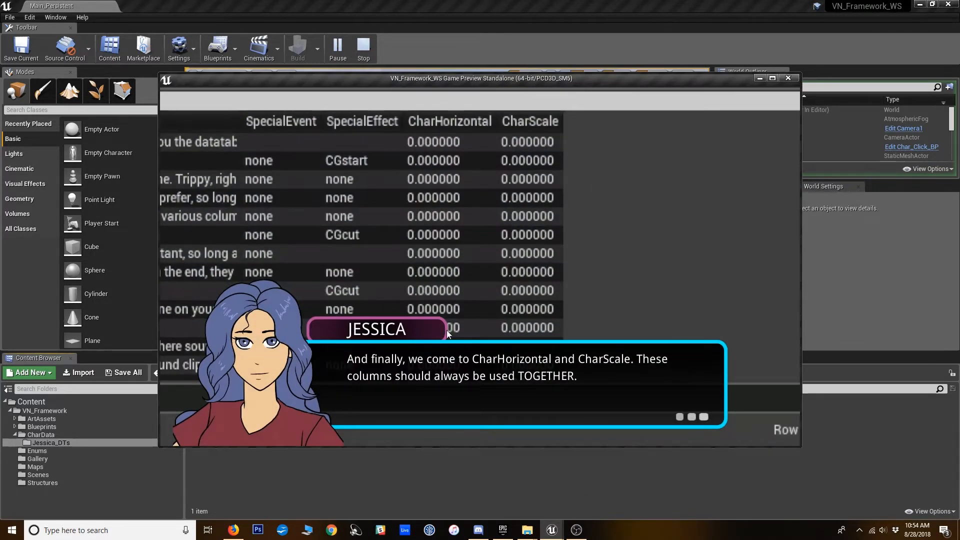
{"action": "left_click", "coordinate": [369, 304]}
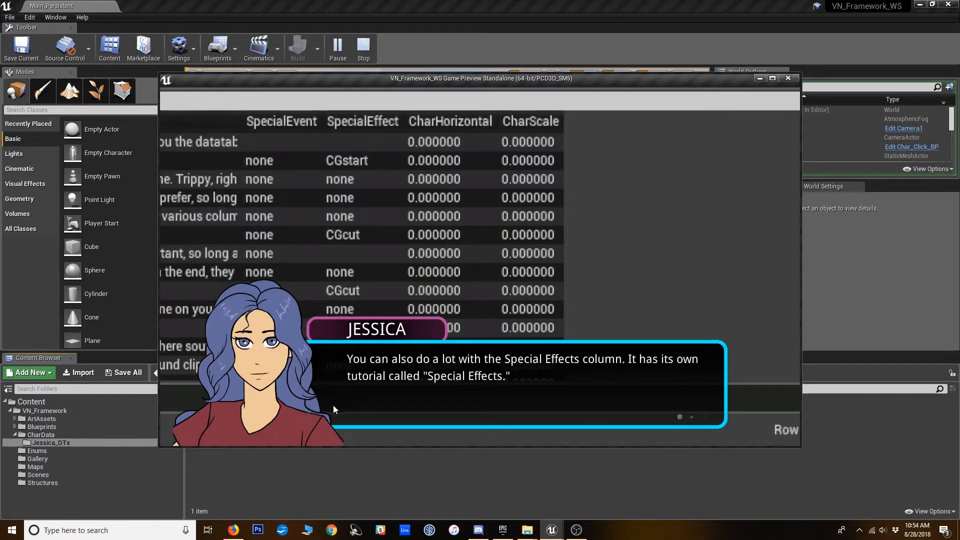
{"action": "left_click", "coordinate": [316, 394]}
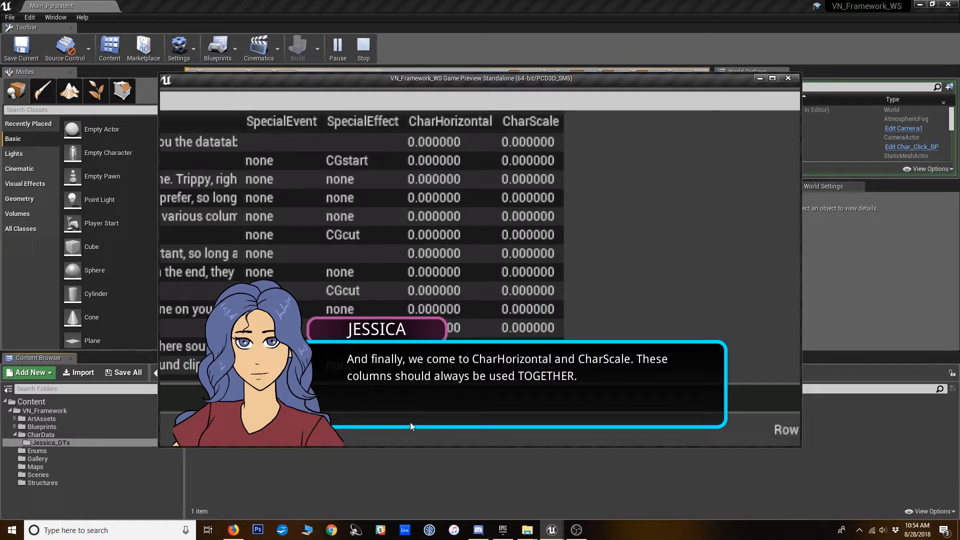
{"action": "left_click", "coordinate": [392, 260]}
{"action": "left_click", "coordinate": [392, 260]}
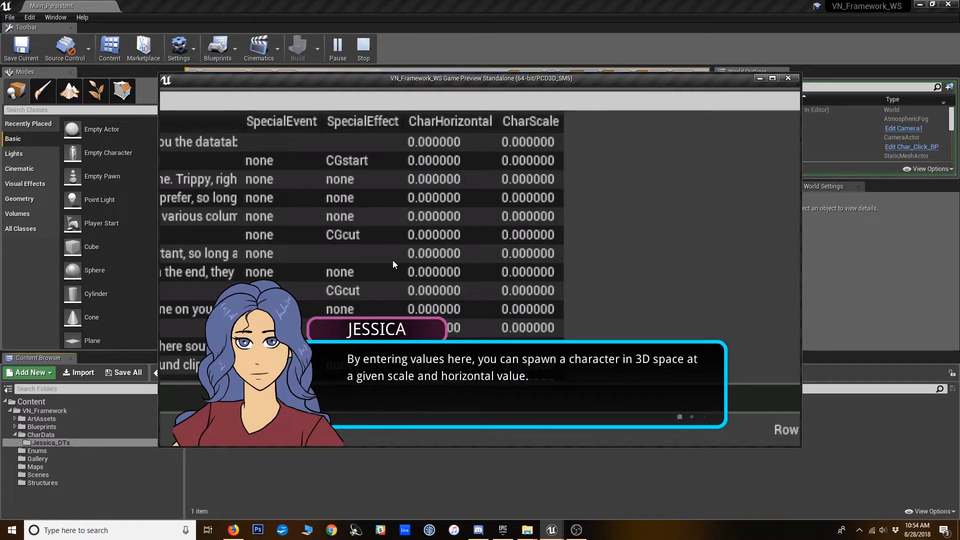
{"action": "left_click", "coordinate": [392, 276]}
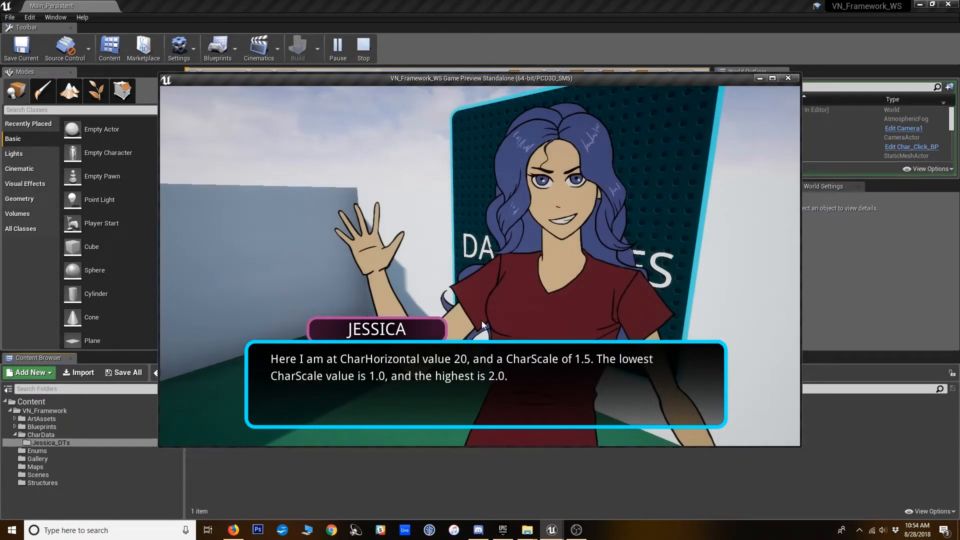
{"action": "left_click", "coordinate": [362, 279]}
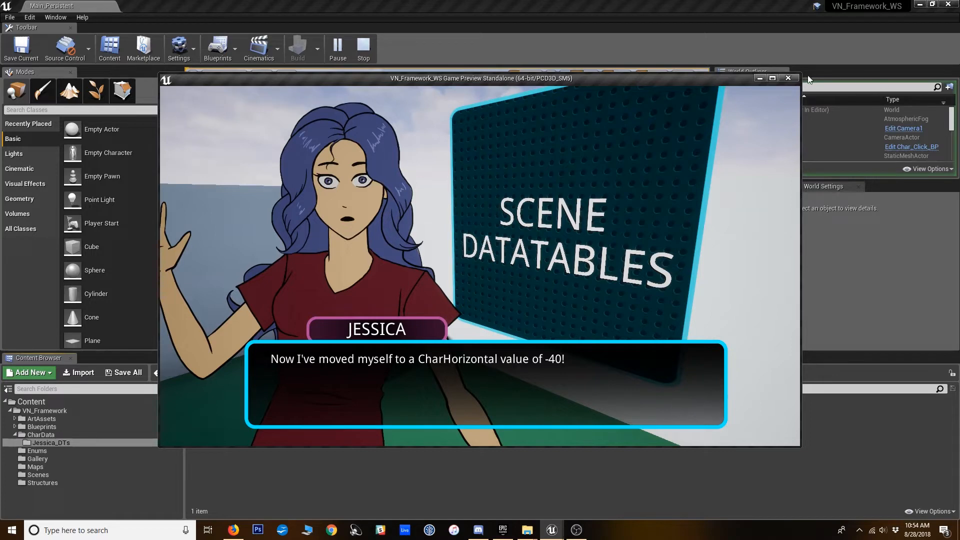
{"action": "left_click", "coordinate": [795, 80]}
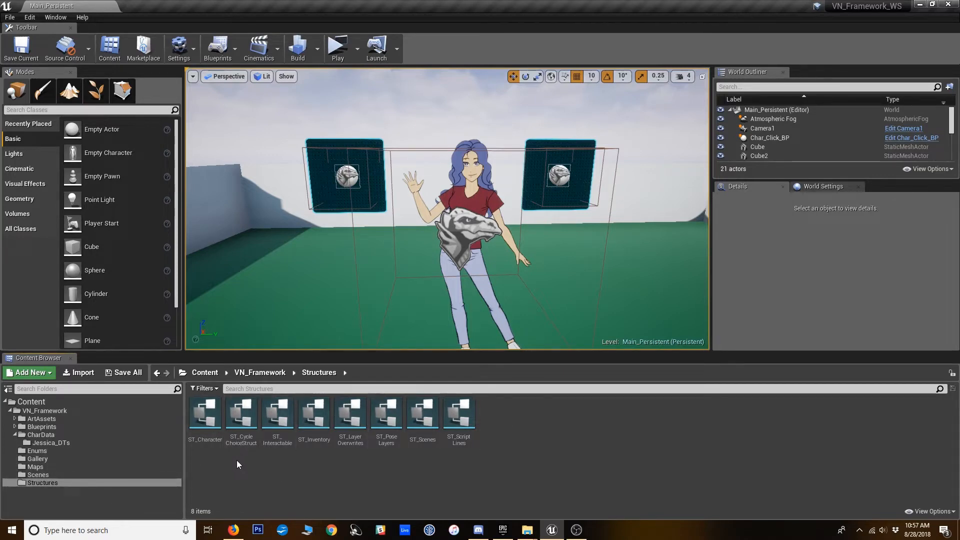
Step: Open the ST_Character structure and enlarge its variable list to view the character variables
{"action": "left_click", "coordinate": [206, 425]}
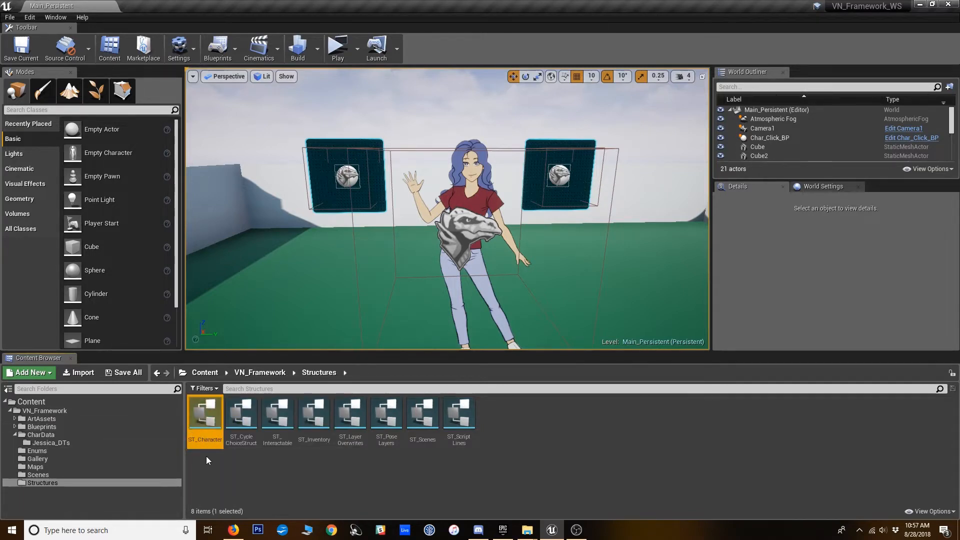
{"action": "double_click", "coordinate": [198, 437]}
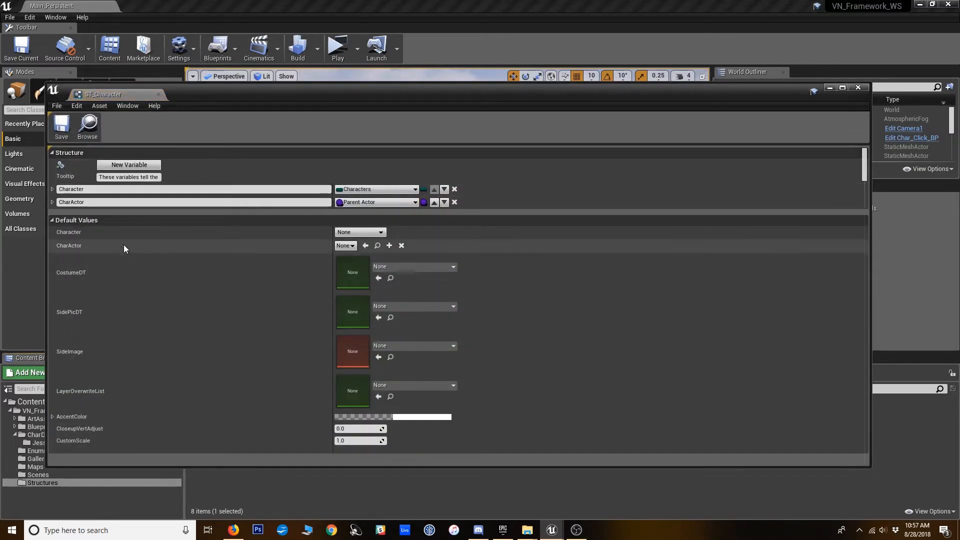
{"action": "scroll", "coordinate": [72, 184], "scroll_direction": "down", "scroll_amount": 1}
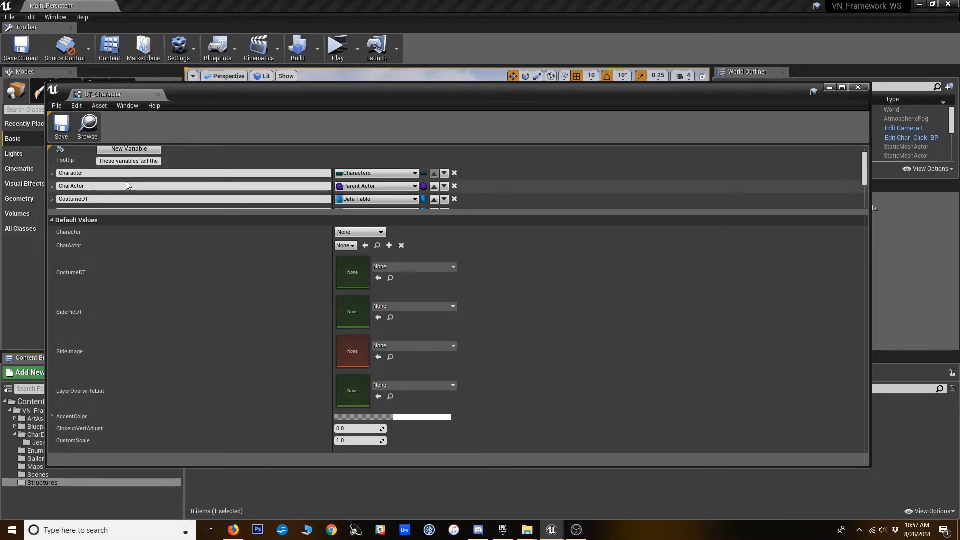
{"action": "scroll", "coordinate": [76, 185], "scroll_direction": "down", "scroll_amount": 1}
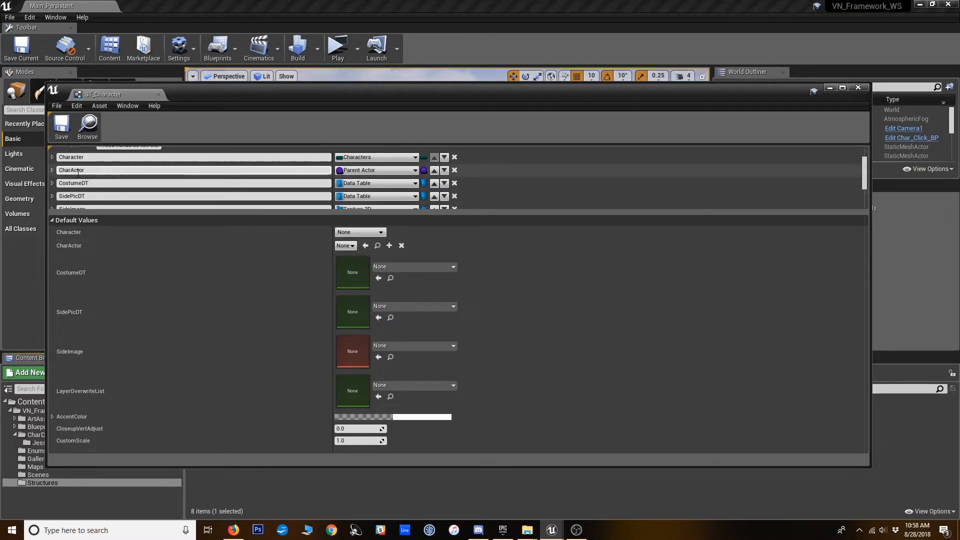
{"action": "left_click_drag", "start_coordinate": [74, 211], "coordinate": [75, 245]}
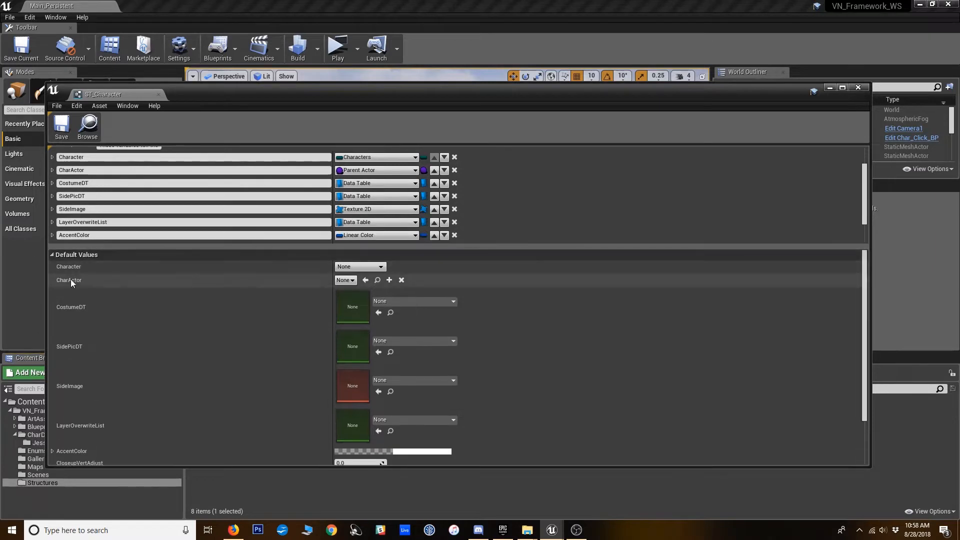
{"action": "scroll", "coordinate": [144, 193], "scroll_direction": "up", "scroll_amount": 2}
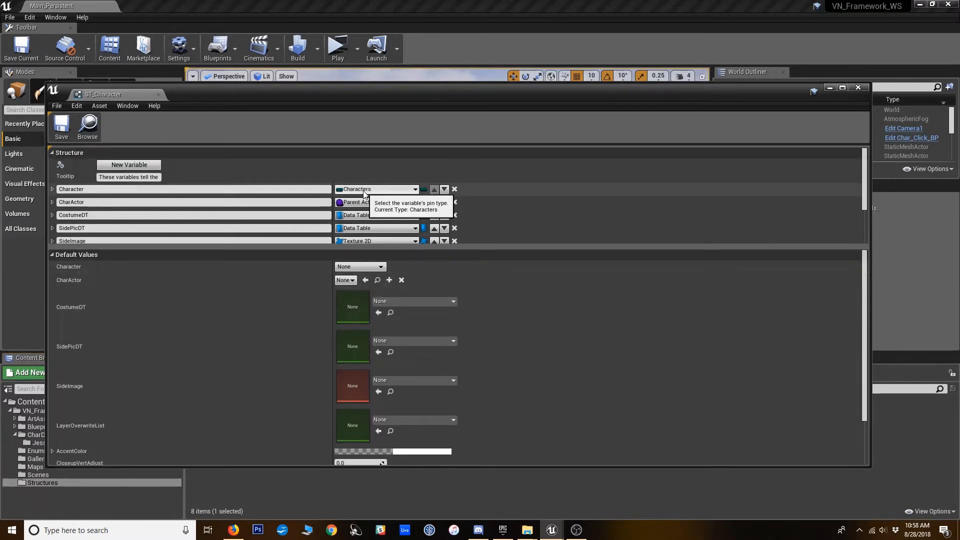
Step: Examine the ST_Character variables from Character through CustomScale, including the available variable types, and close the structure
{"action": "left_click", "coordinate": [372, 189]}
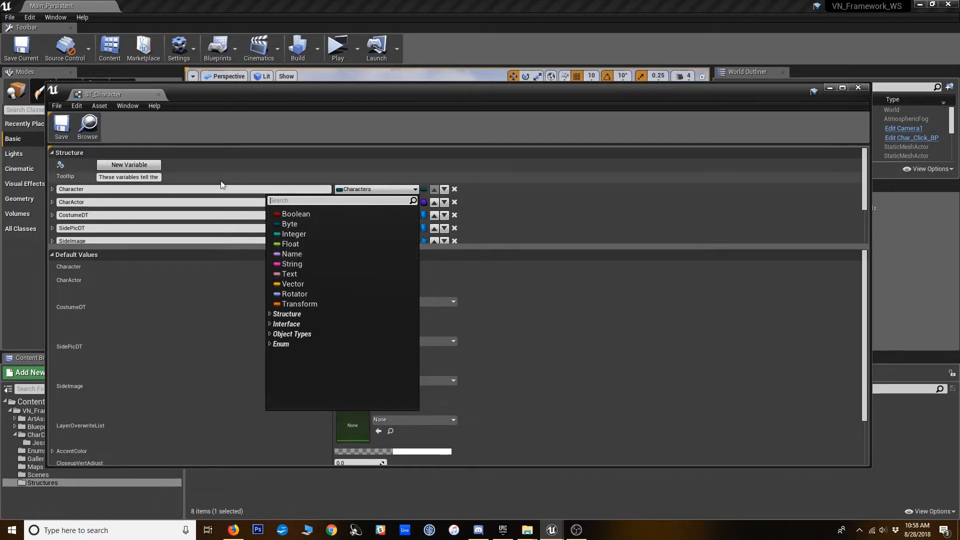
{"action": "left_click", "coordinate": [160, 192]}
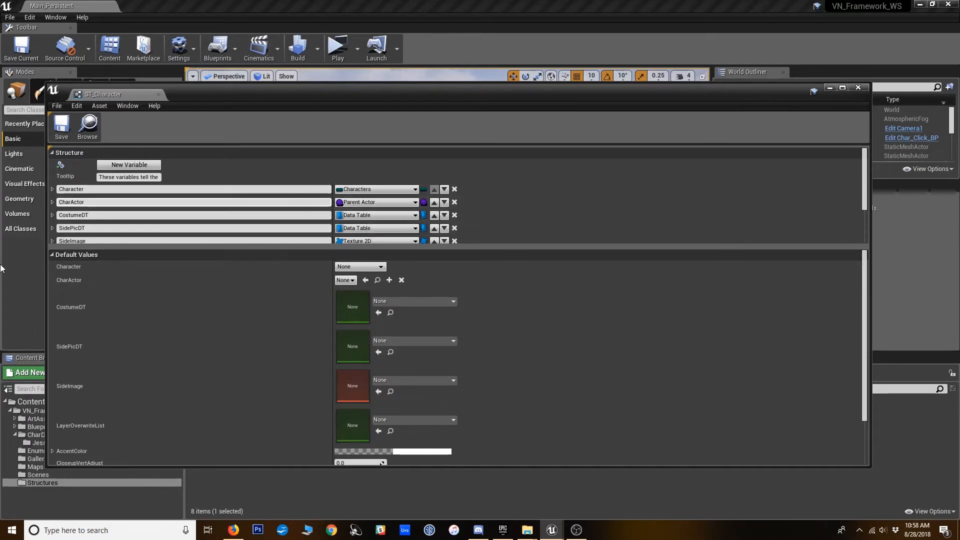
{"action": "left_click", "coordinate": [94, 216]}
{"action": "scroll", "coordinate": [94, 216], "scroll_direction": "down", "scroll_amount": 1}
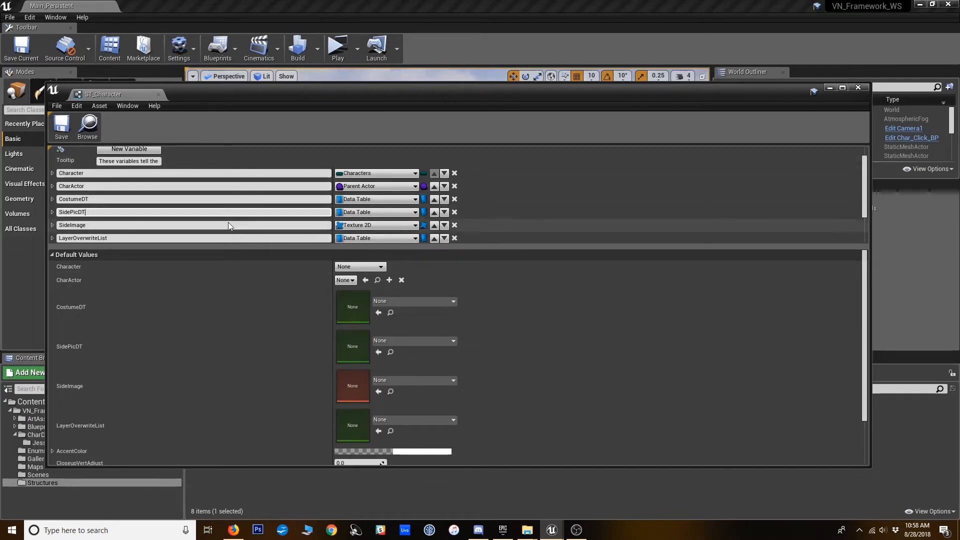
{"action": "scroll", "coordinate": [193, 211], "scroll_direction": "down", "scroll_amount": 1}
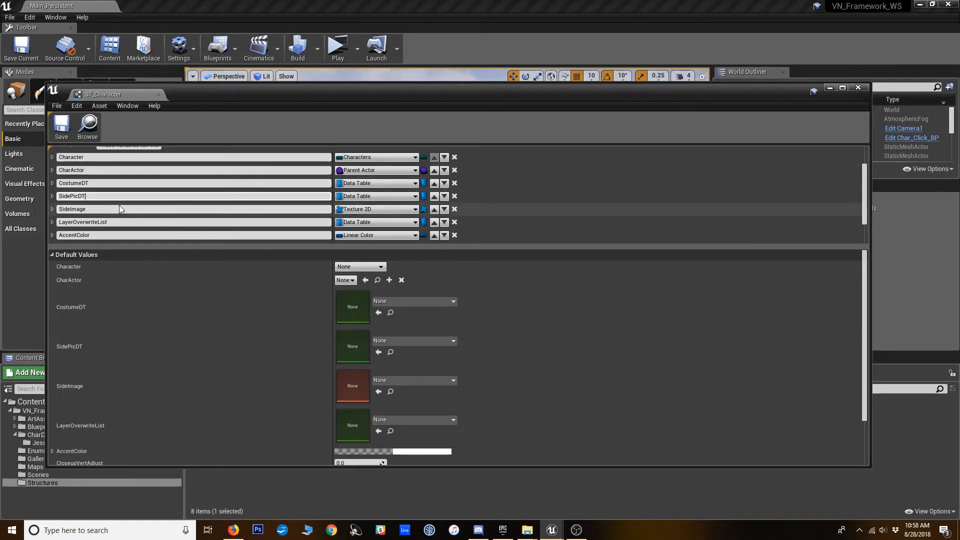
{"action": "left_click", "coordinate": [142, 222]}
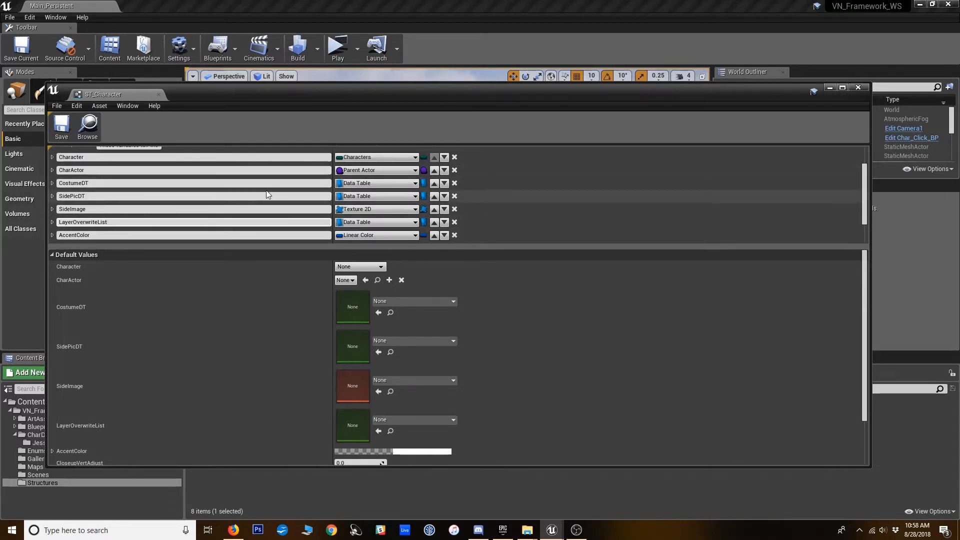
{"action": "scroll", "coordinate": [150, 215], "scroll_direction": "down", "scroll_amount": 2}
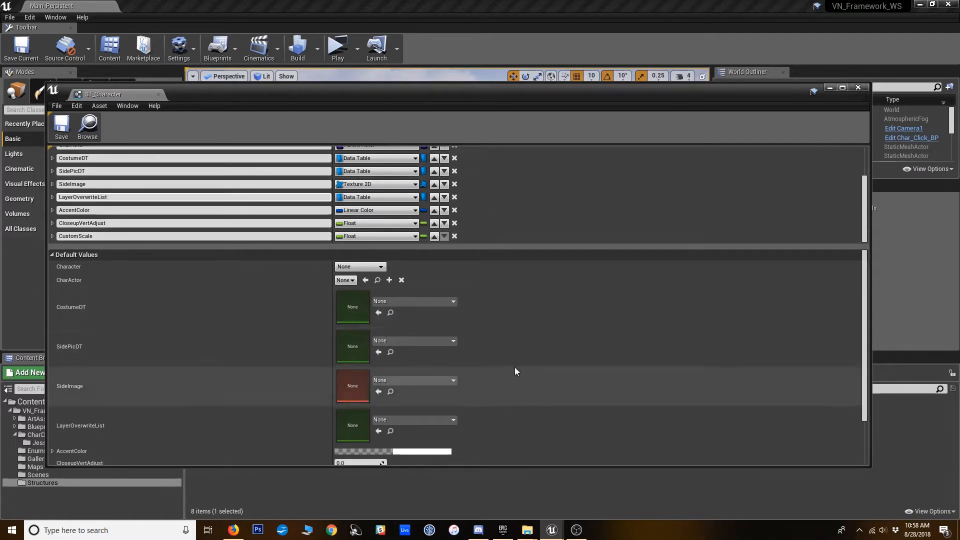
{"action": "left_click", "coordinate": [858, 88]}
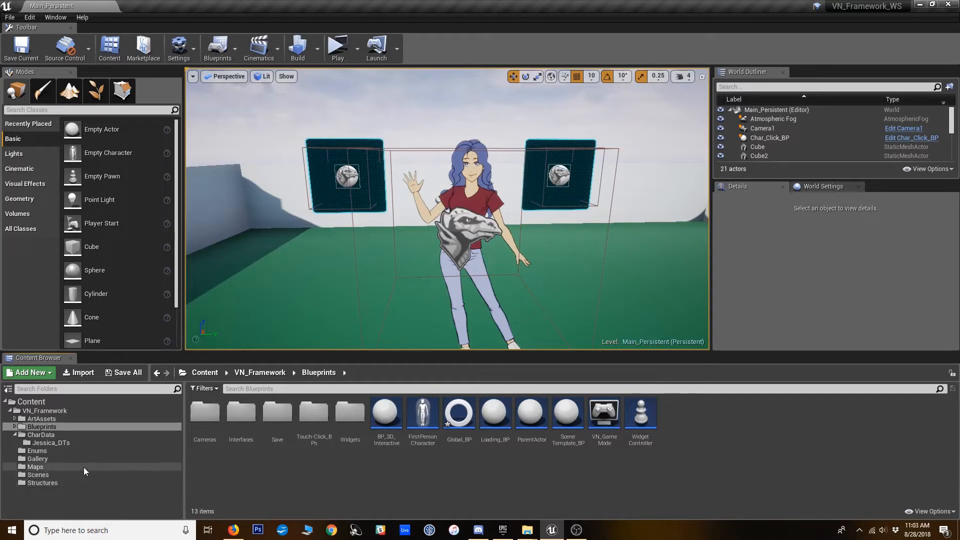
Step: Open the CharacterDT data table from the CharData folder
{"action": "left_click", "coordinate": [41, 435]}
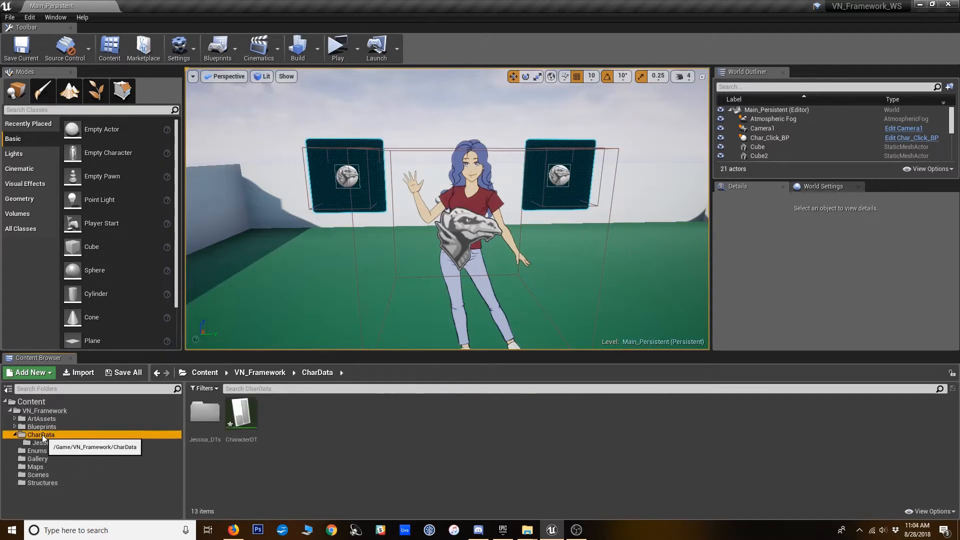
{"action": "double_click", "coordinate": [242, 431]}
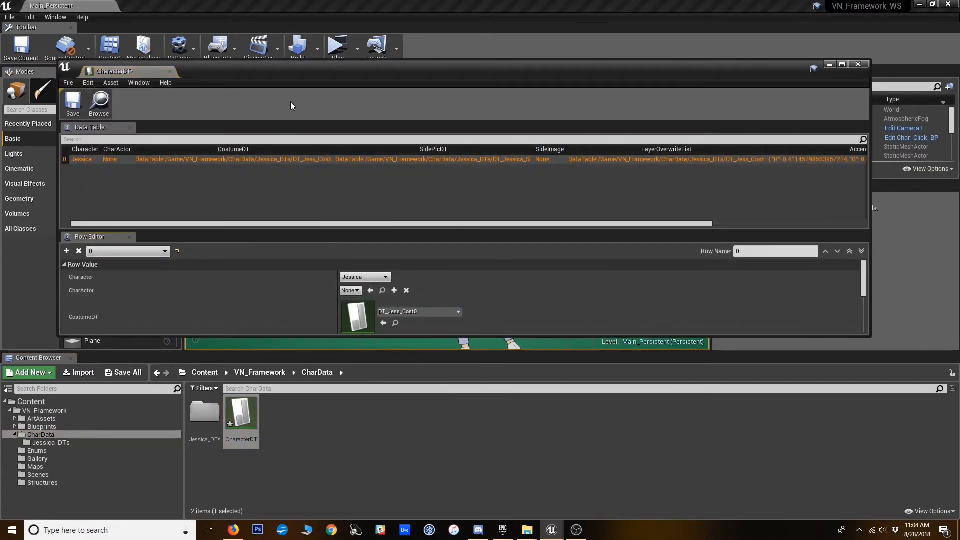
{"action": "left_click_drag", "start_coordinate": [285, 67], "coordinate": [327, 235]}
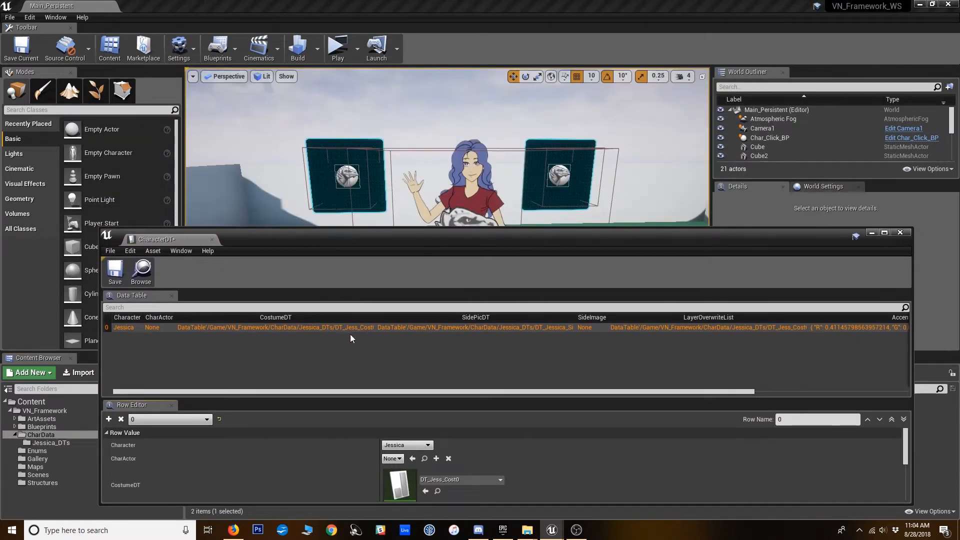
Step: Add a new row to the CharacterDT data table and name it 12
{"action": "left_click", "coordinate": [109, 421]}
{"action": "left_click_drag", "start_coordinate": [99, 388], "coordinate": [226, 388]}
{"action": "left_click_drag", "start_coordinate": [372, 240], "coordinate": [305, 116]}
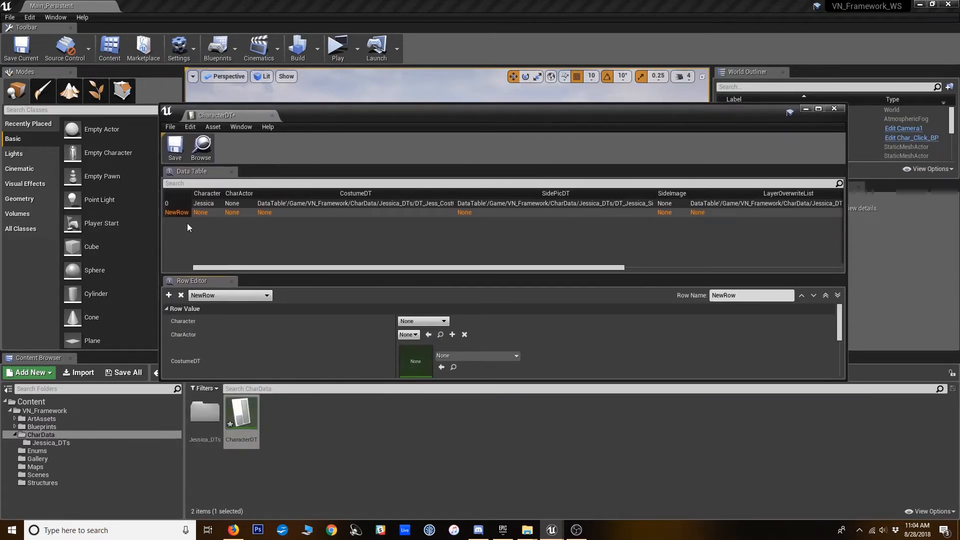
{"action": "left_click", "coordinate": [733, 295]}
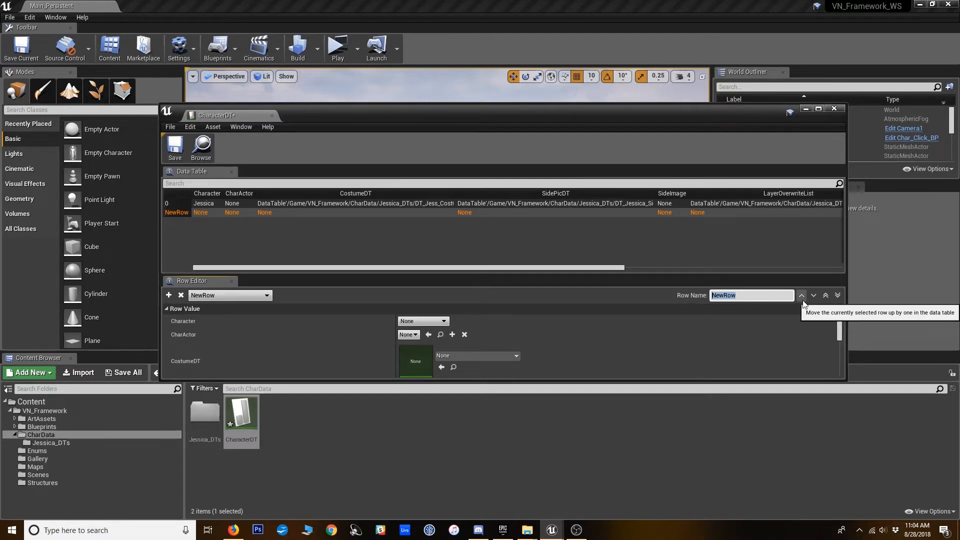
{"action": "key", "text": "Return"}
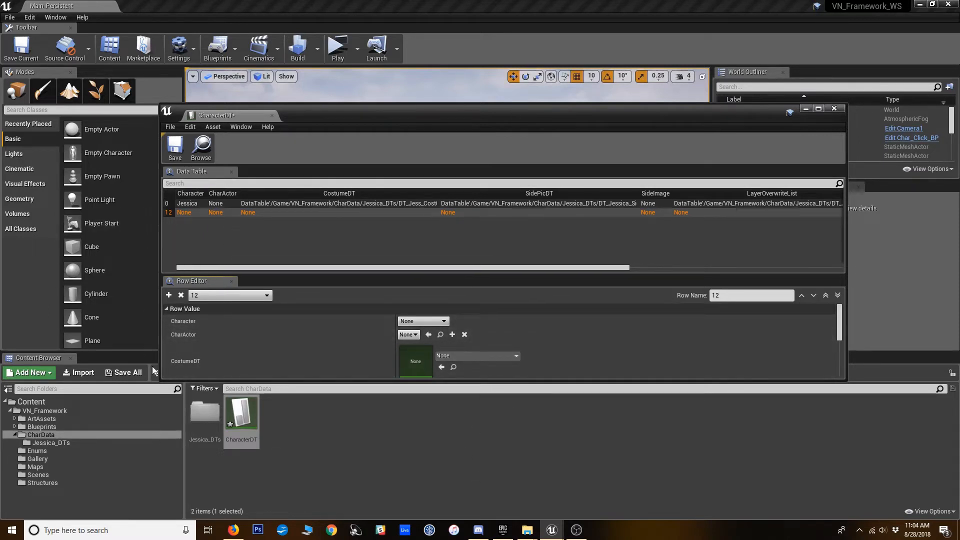
{"action": "left_click_drag", "start_coordinate": [160, 382], "coordinate": [150, 417]}
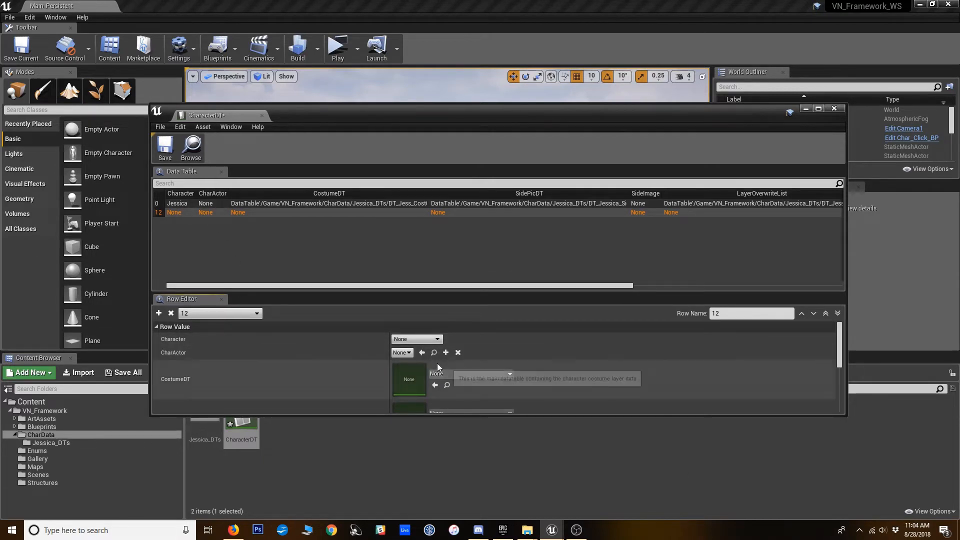
Step: Check the Character options available for row 12 and open the Characters enum from the Enums folder
{"action": "left_click", "coordinate": [417, 339]}
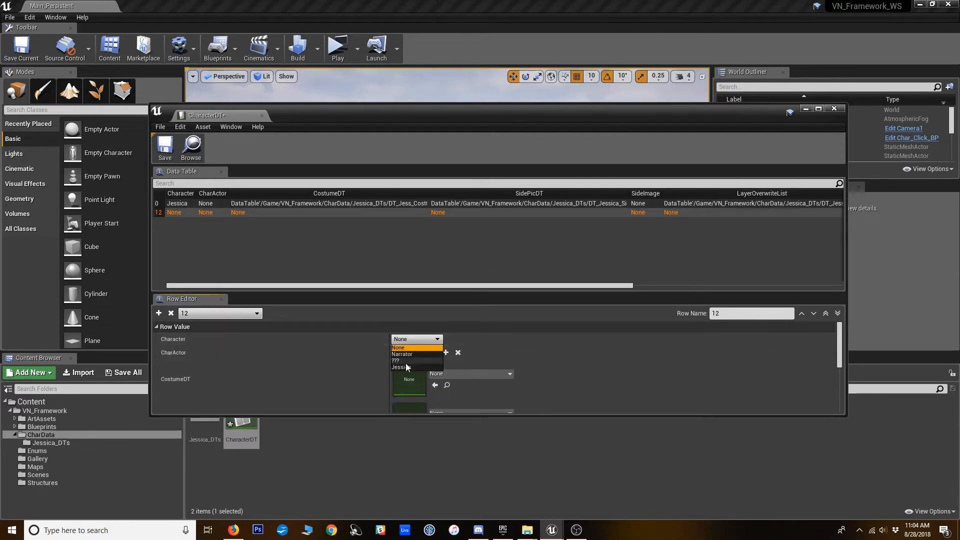
{"action": "left_click", "coordinate": [410, 340]}
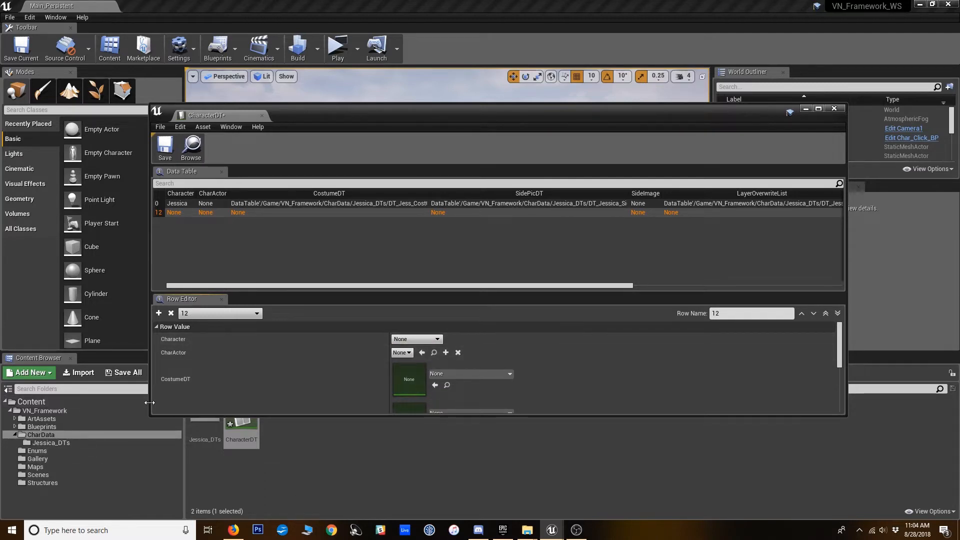
{"action": "left_click_drag", "start_coordinate": [151, 402], "coordinate": [303, 402]}
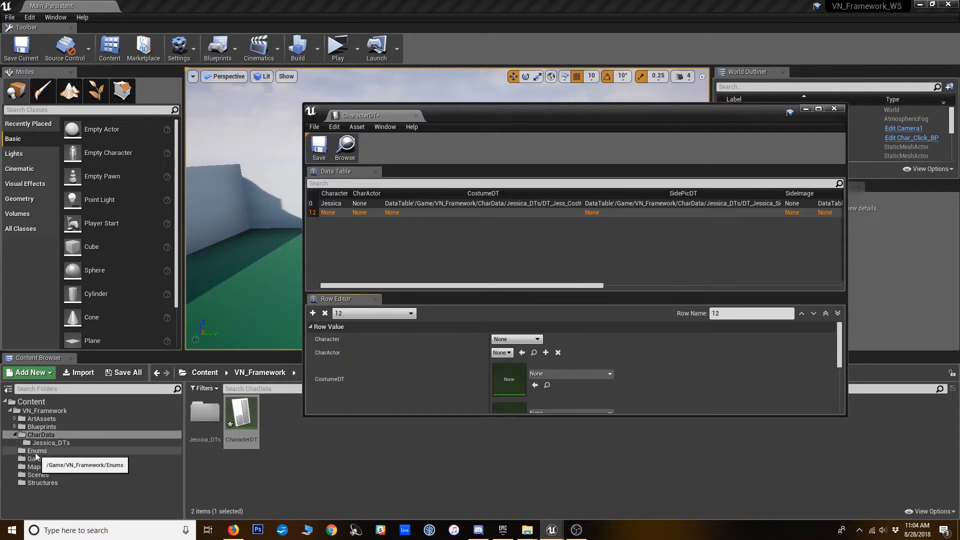
{"action": "left_click", "coordinate": [36, 452]}
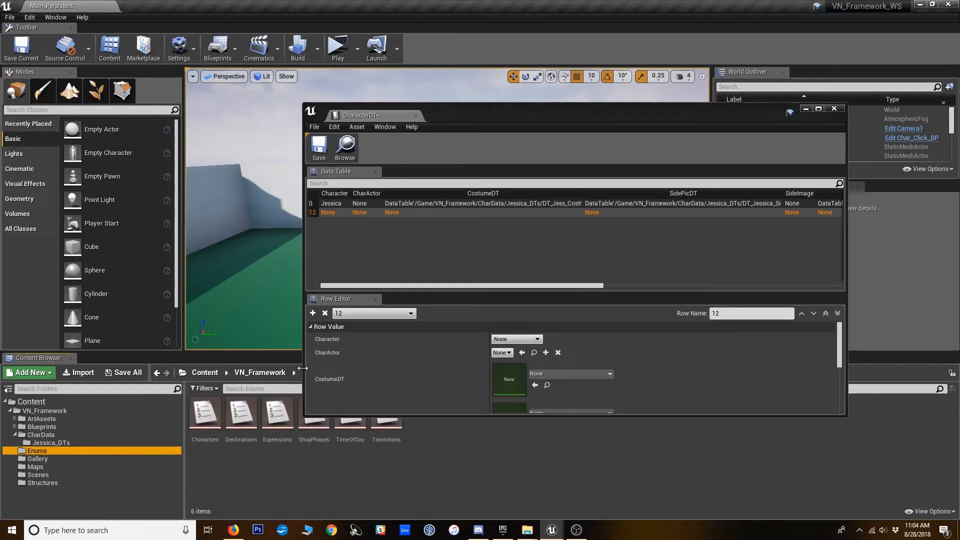
{"action": "left_click_drag", "start_coordinate": [304, 373], "coordinate": [505, 386]}
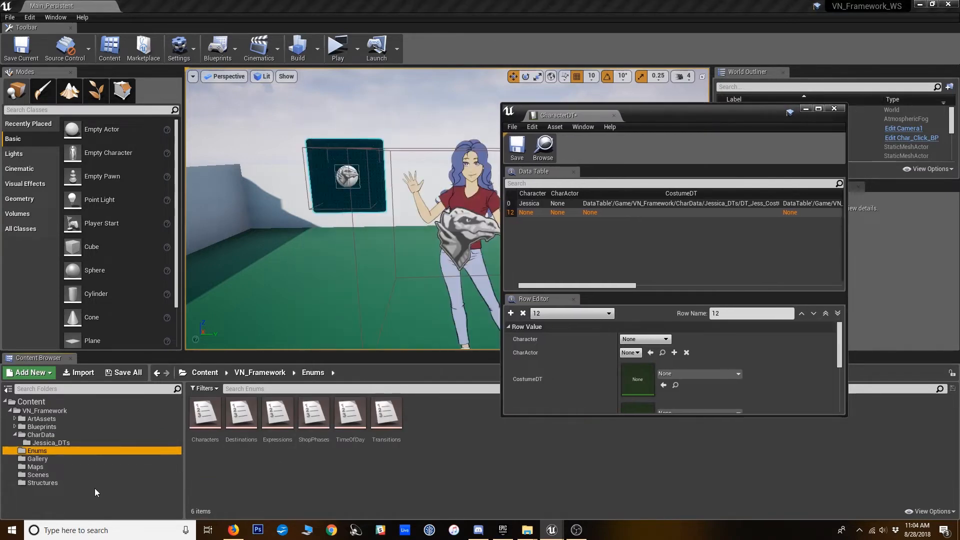
{"action": "double_click", "coordinate": [206, 420]}
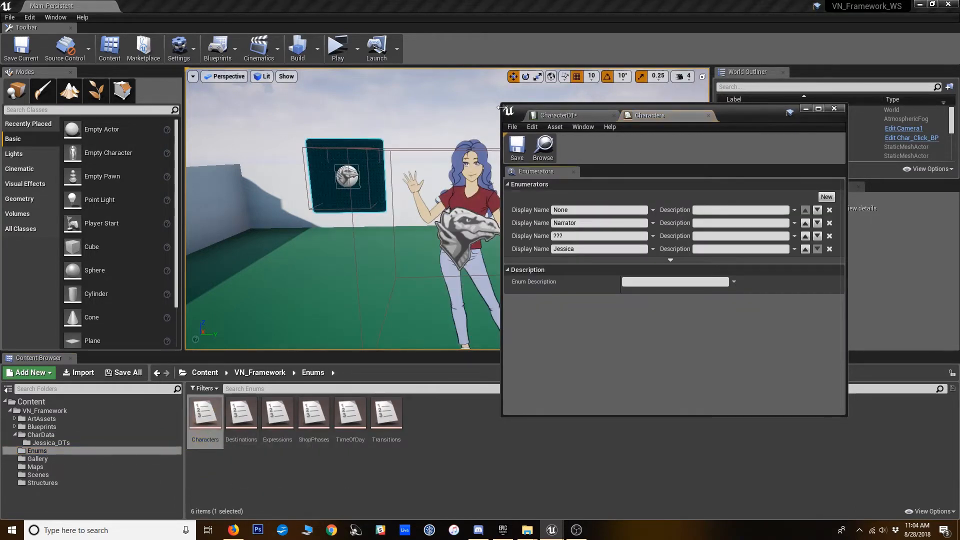
{"action": "left_click_drag", "start_coordinate": [500, 108], "coordinate": [215, 109]}
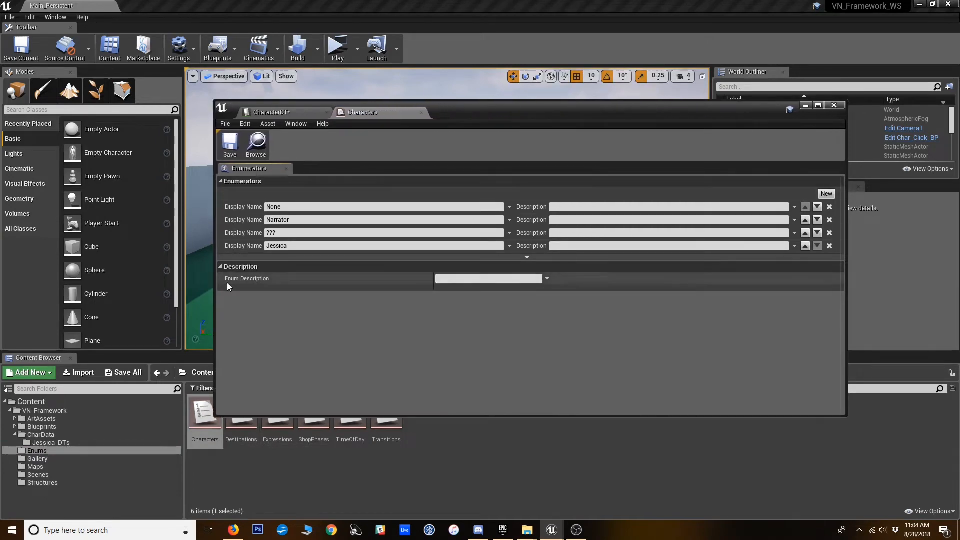
Step: Add an enumerator named Katerina to the Characters enum, save the enum and close it
{"action": "left_click", "coordinate": [826, 194]}
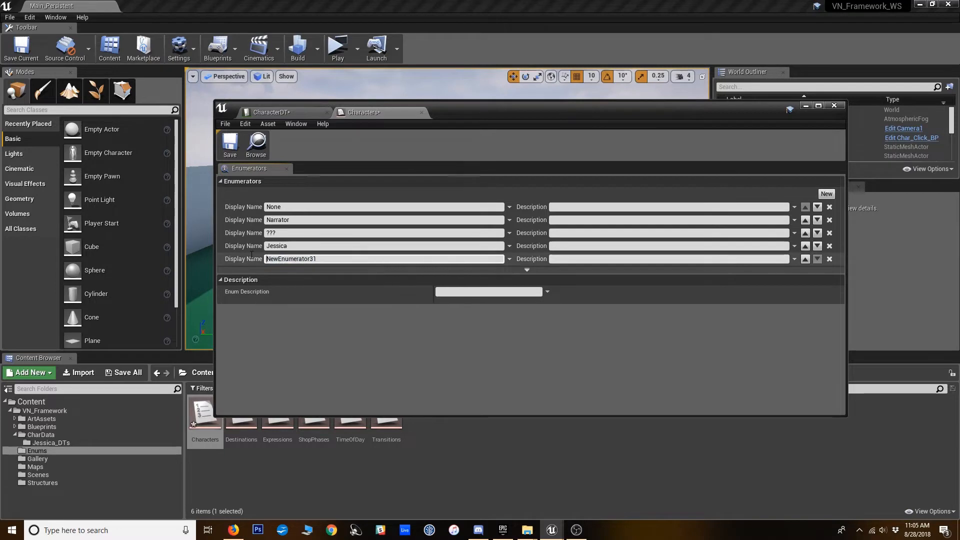
{"action": "left_click_drag", "start_coordinate": [252, 256], "coordinate": [350, 260]}
{"action": "type", "text": "Katerin"}
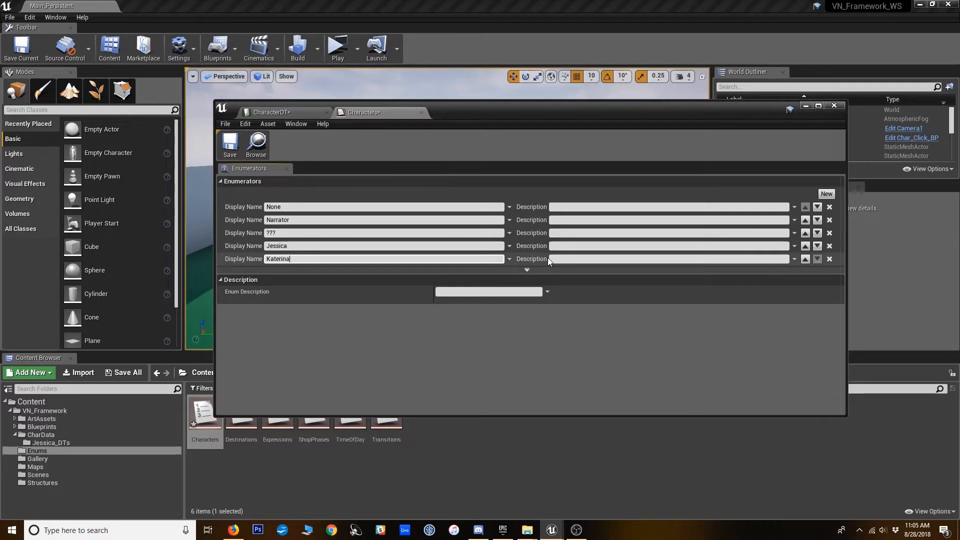
{"action": "type", "text": "a"}
{"action": "key", "text": "Return"}
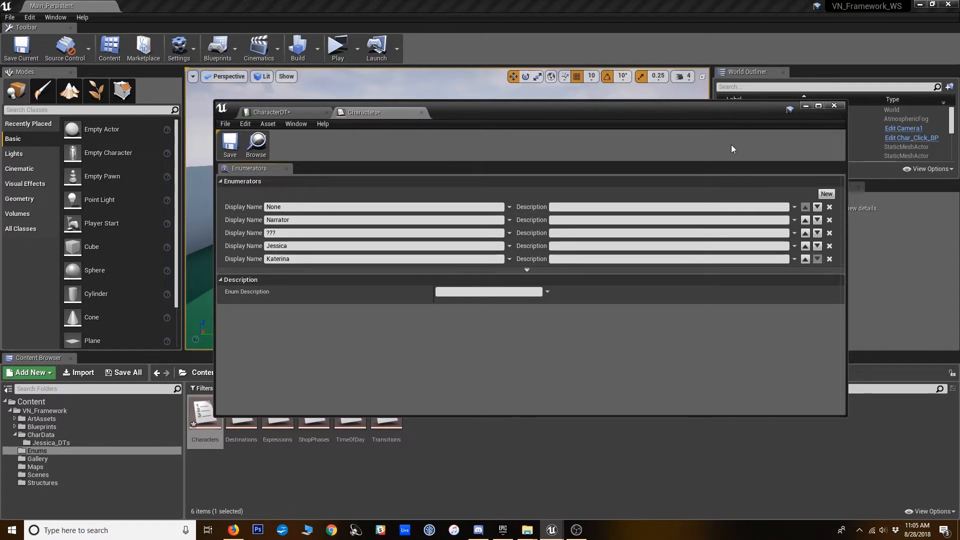
{"action": "left_click", "coordinate": [422, 113]}
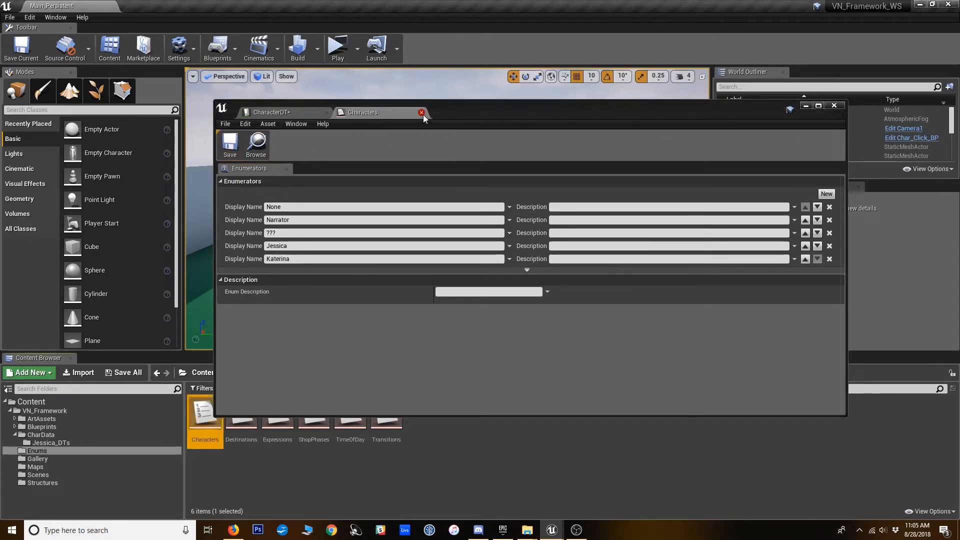
Step: Set row 12's Character to Katerina and pick ParentActor as its CharActor
{"action": "left_click", "coordinate": [459, 337]}
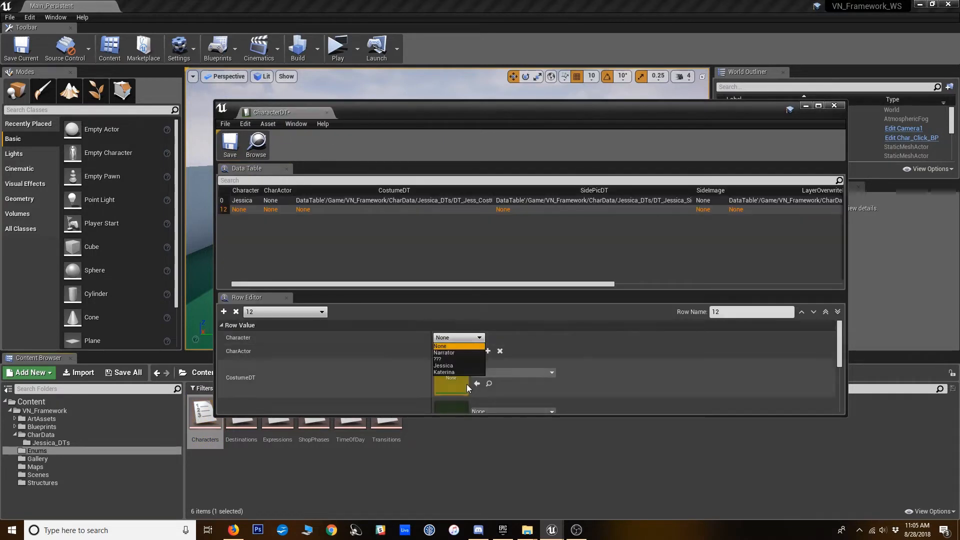
{"action": "left_click", "coordinate": [441, 372]}
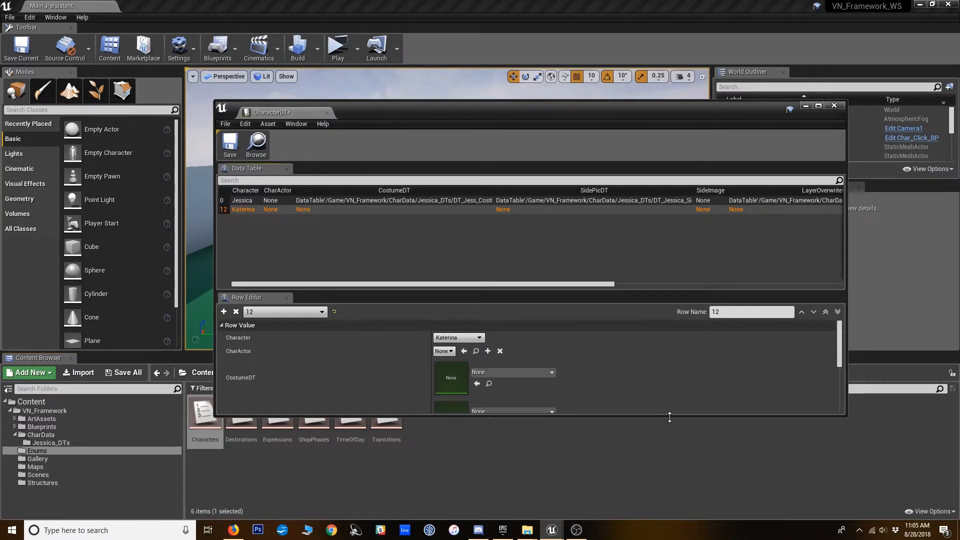
{"action": "left_click_drag", "start_coordinate": [671, 415], "coordinate": [683, 397]}
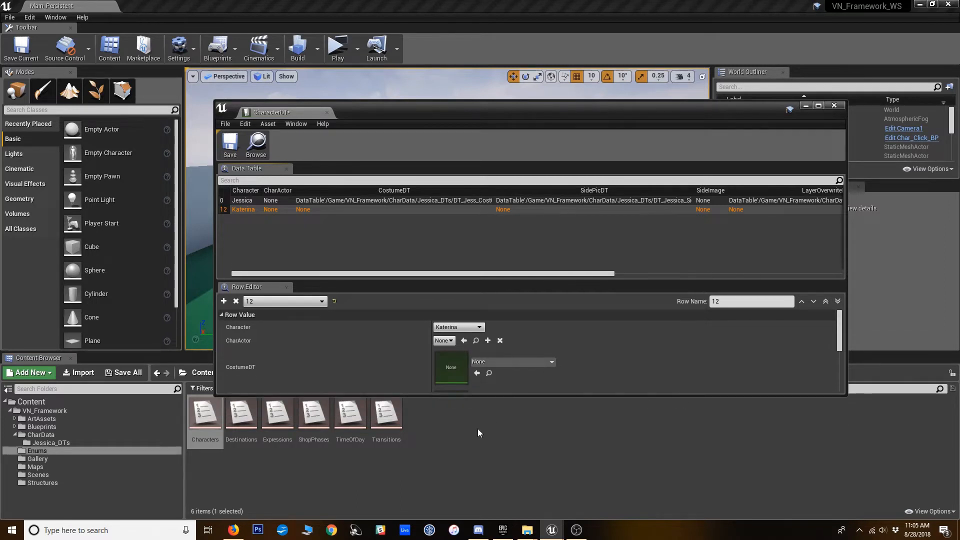
{"action": "left_click_drag", "start_coordinate": [357, 112], "coordinate": [297, 69]}
{"action": "left_click", "coordinate": [384, 297]}
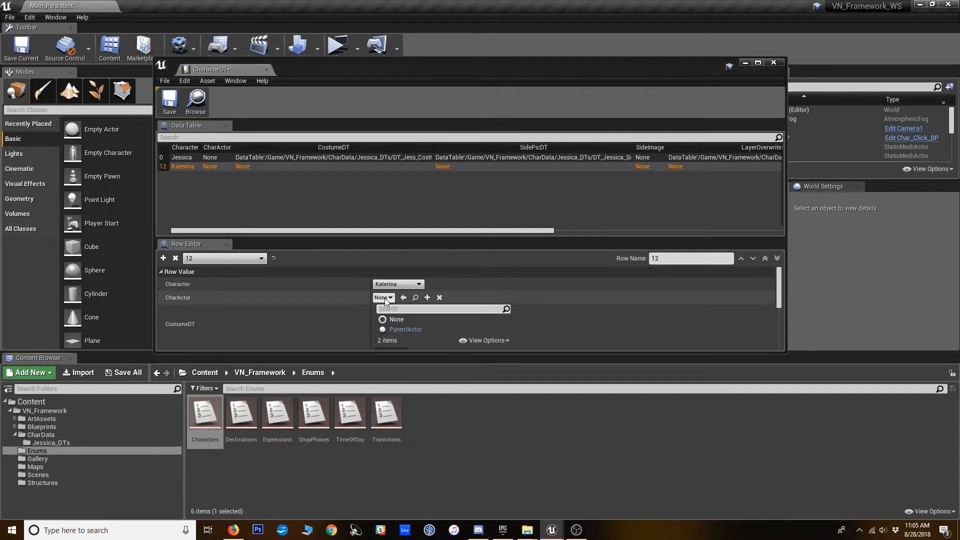
{"action": "left_click", "coordinate": [400, 330]}
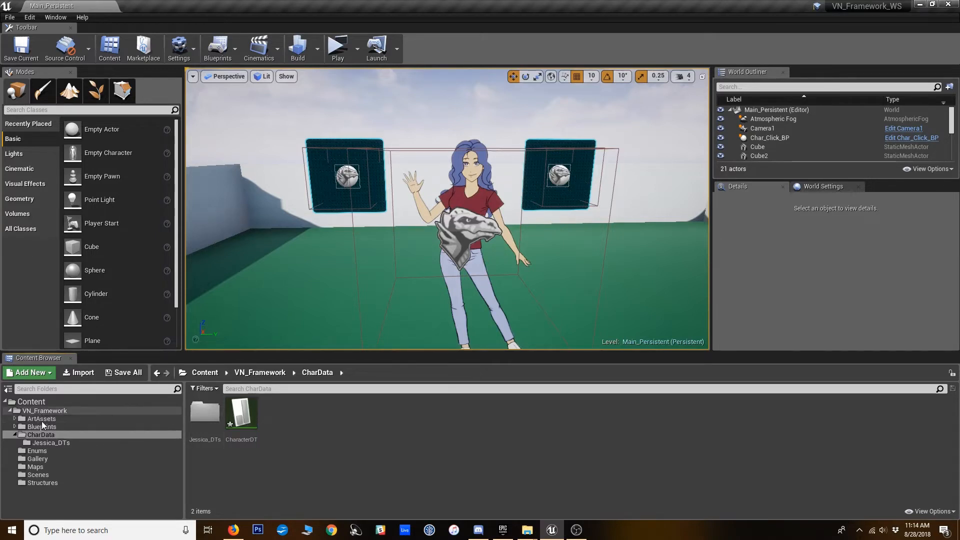
Step: Create a new folder named Kat_DTs inside the CharData folder
{"action": "right_click", "coordinate": [289, 439]}
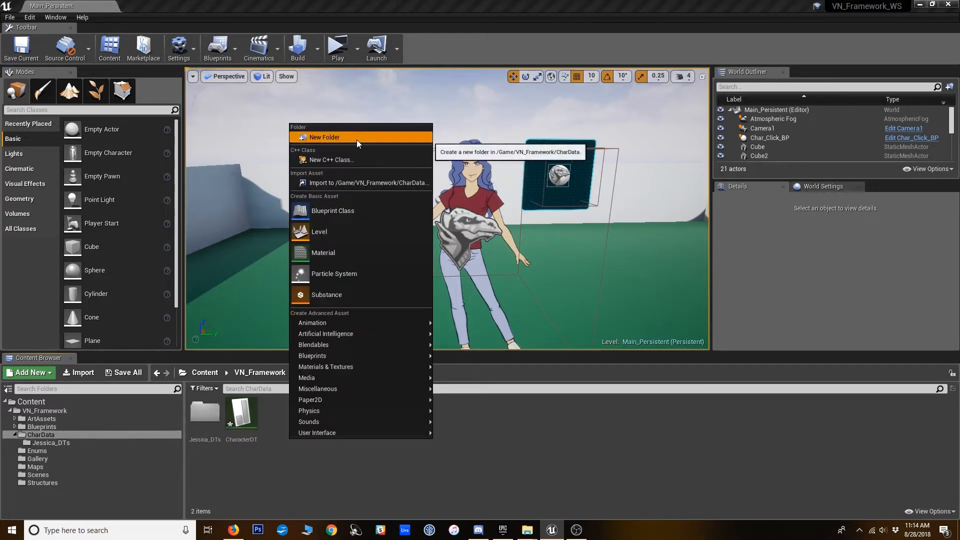
{"action": "left_click", "coordinate": [324, 137]}
{"action": "type", "text": "K"}
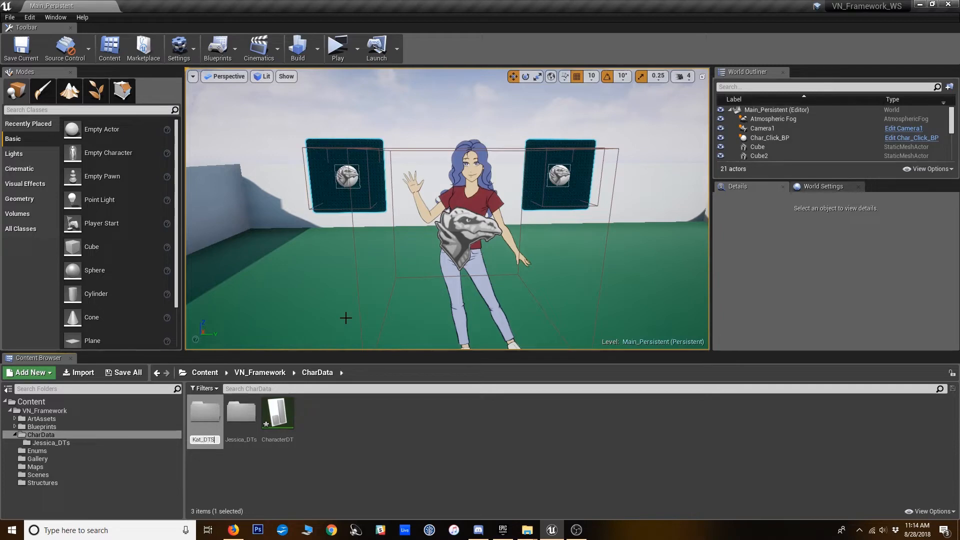
{"action": "type", "text": "at_DTs"}
{"action": "key", "text": "Return"}
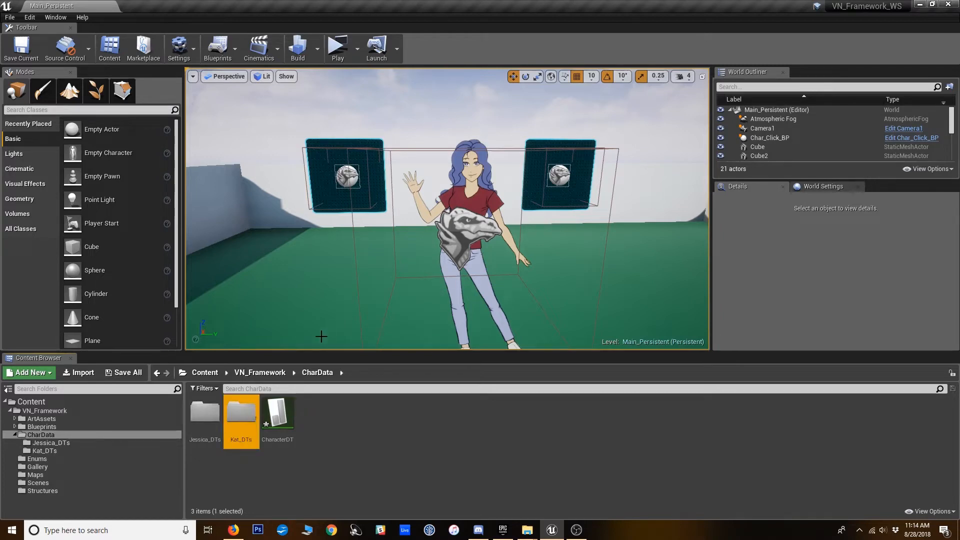
Step: Create a data table based on the ST Pose Layers structure in the Kat_DTs folder and name it Kat_Cost0
{"action": "double_click", "coordinate": [239, 419]}
{"action": "right_click", "coordinate": [370, 438]}
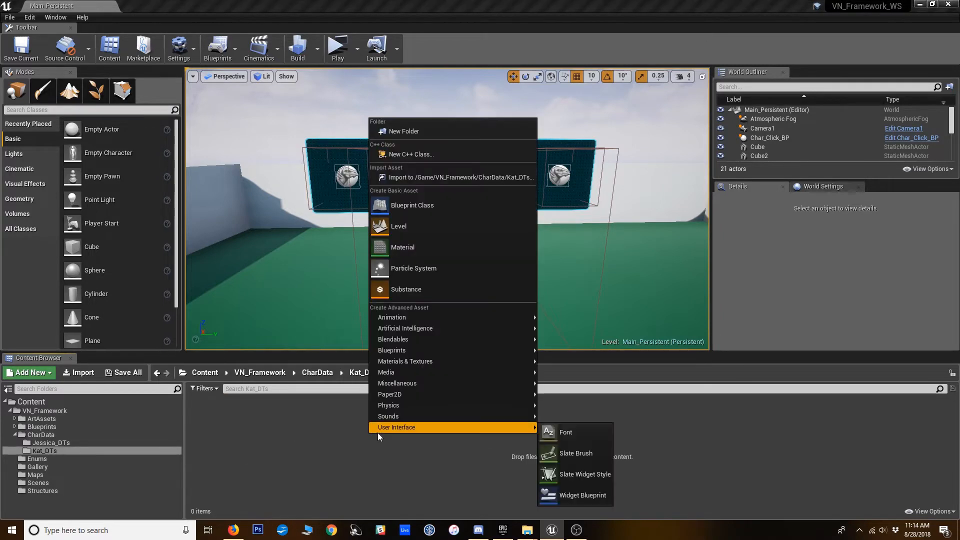
{"action": "mouse_move", "coordinate": [440, 384]}
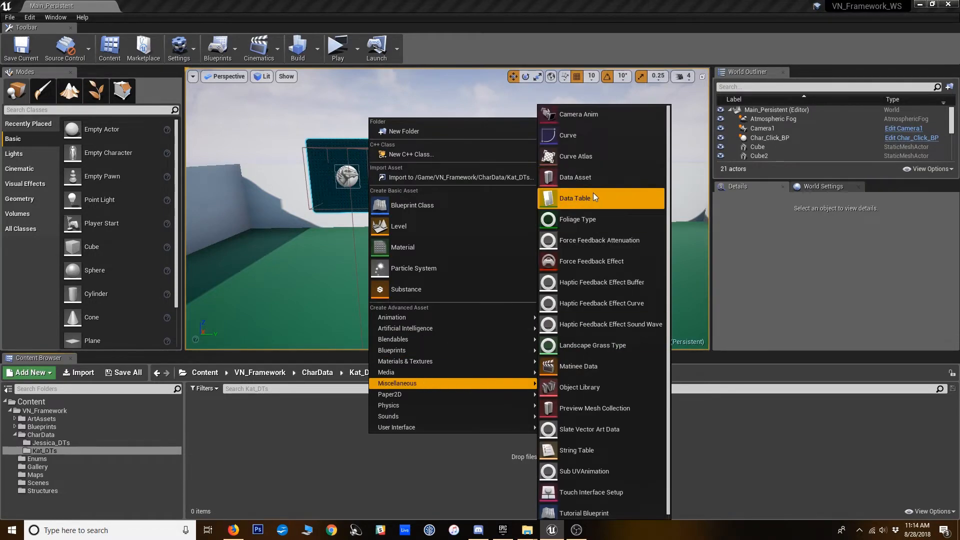
{"action": "left_click", "coordinate": [584, 199]}
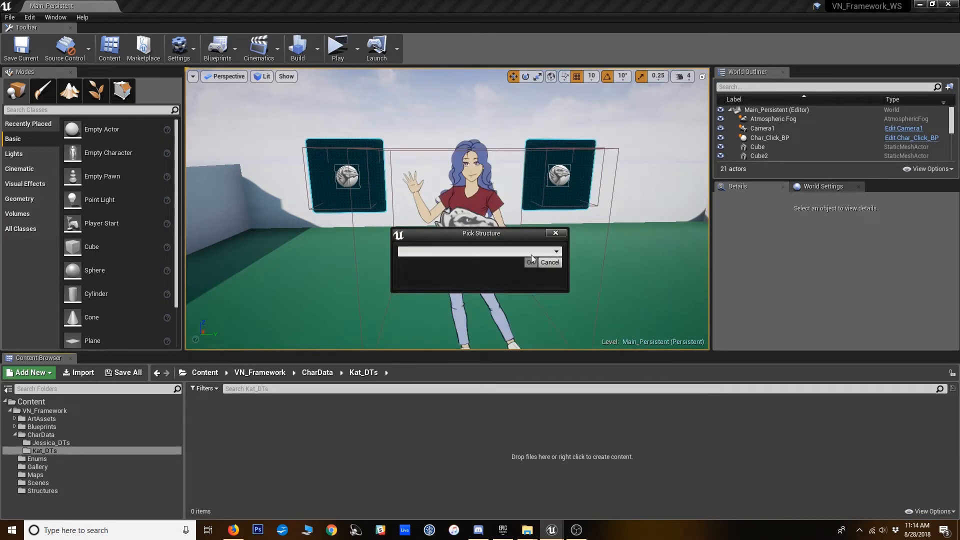
{"action": "left_click", "coordinate": [505, 251]}
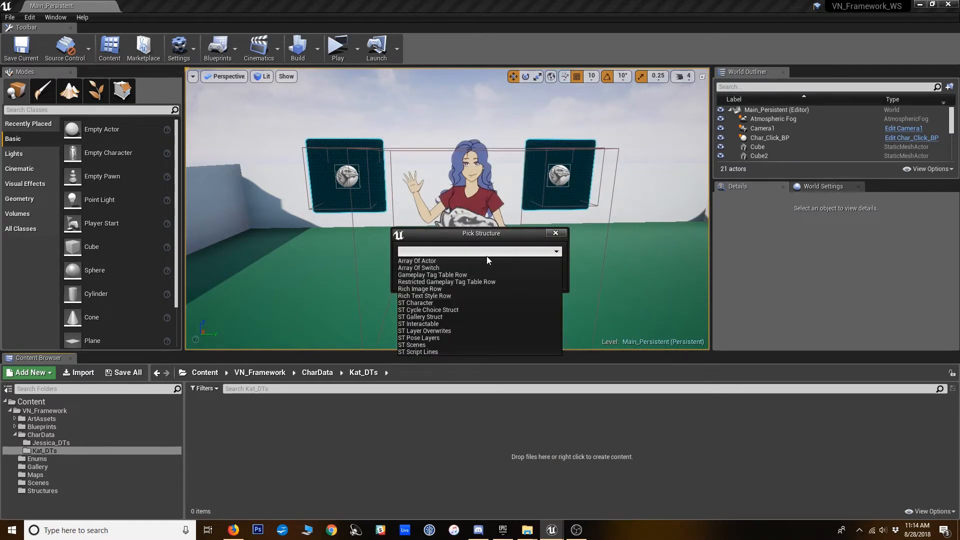
{"action": "left_click", "coordinate": [430, 338]}
{"action": "left_click", "coordinate": [529, 263]}
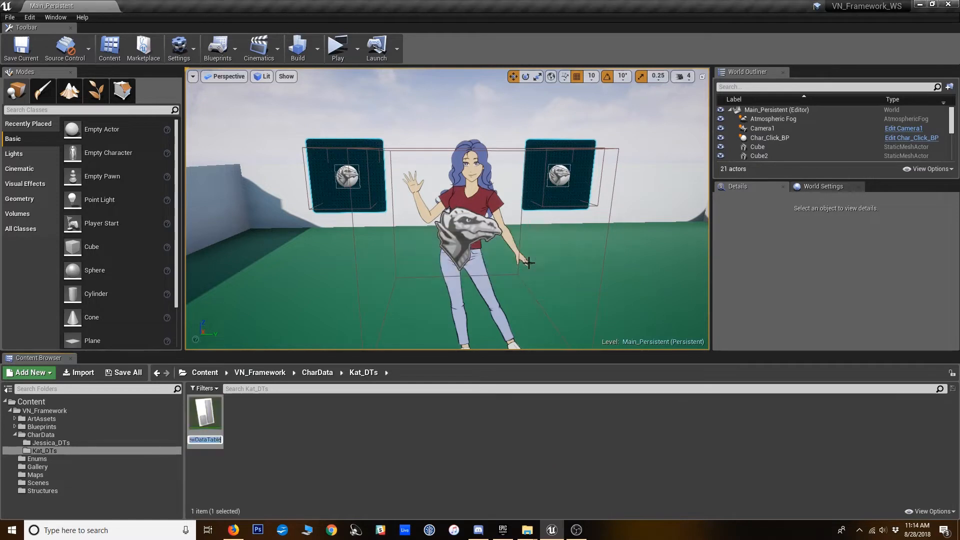
{"action": "type", "text": "Ka"}
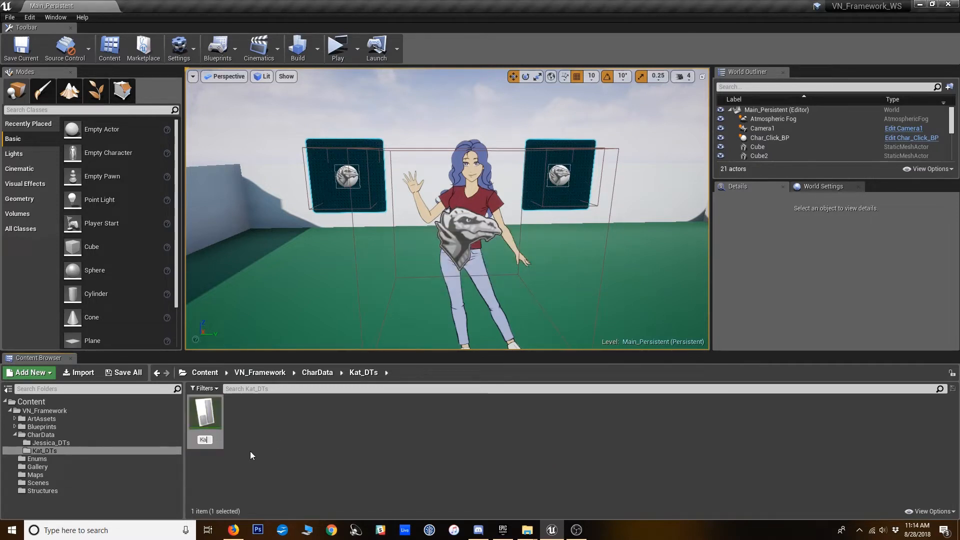
{"action": "type", "text": "t_Costu"}
{"action": "key", "text": "Return"}
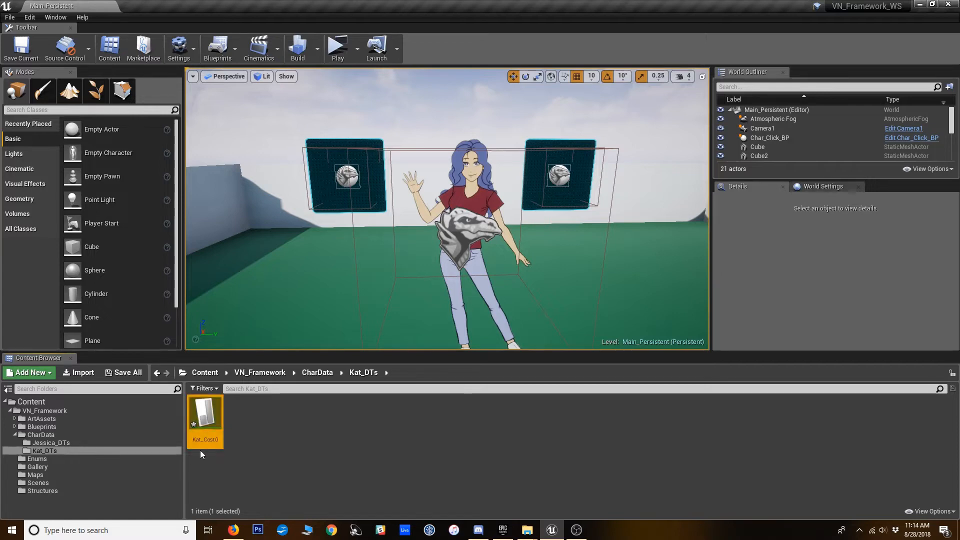
Step: Open the Kat_Cost0 data table and enlarge its window and row list to view the columns
{"action": "double_click", "coordinate": [205, 420]}
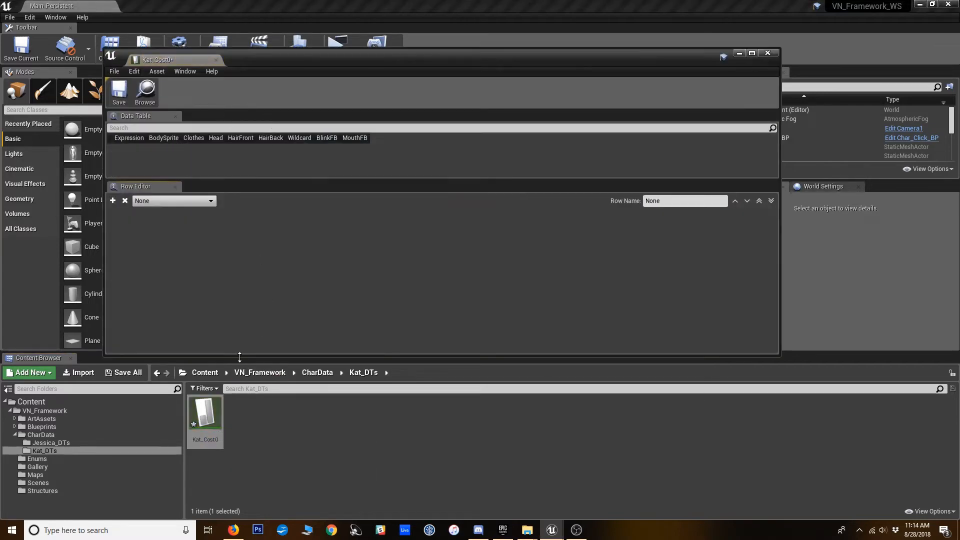
{"action": "left_click_drag", "start_coordinate": [240, 357], "coordinate": [241, 409]}
{"action": "left_click_drag", "start_coordinate": [238, 197], "coordinate": [239, 250]}
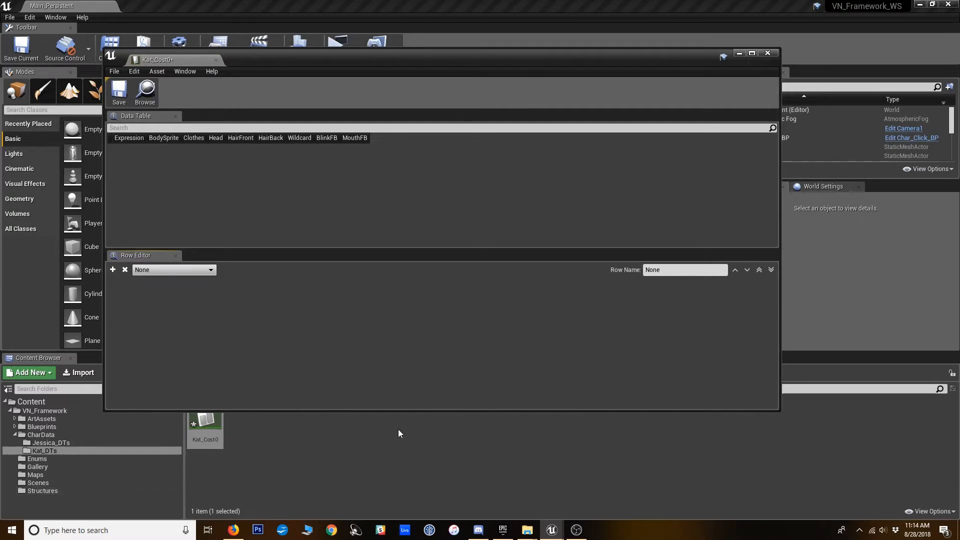
Step: Open the ST_PoseLayers structure from the Structures folder to view its variables
{"action": "left_click", "coordinate": [72, 494]}
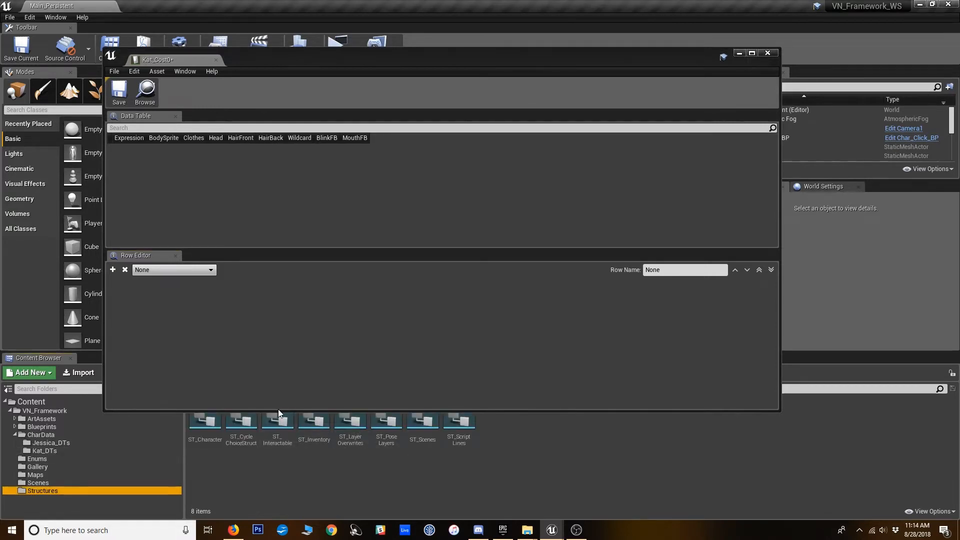
{"action": "left_click_drag", "start_coordinate": [278, 409], "coordinate": [278, 356]}
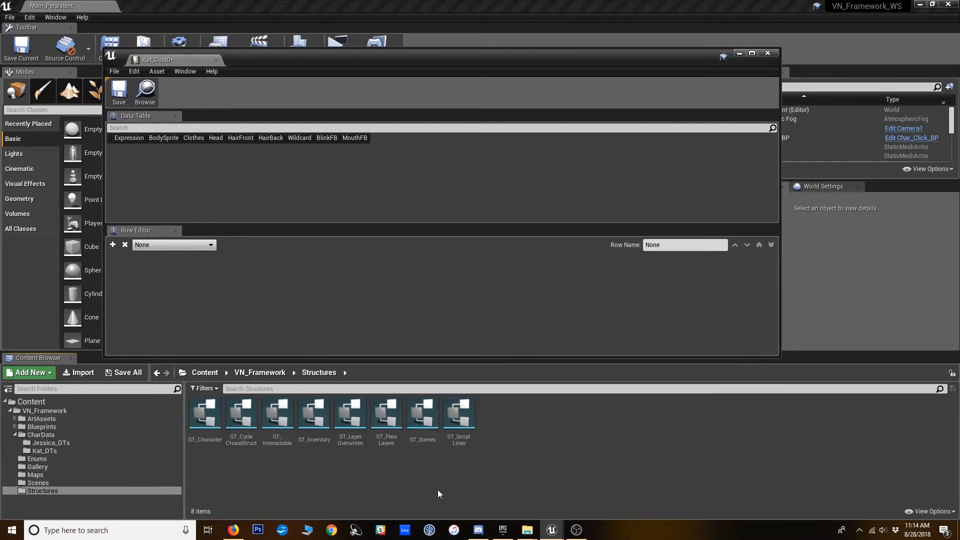
{"action": "left_click", "coordinate": [385, 437]}
{"action": "double_click", "coordinate": [384, 437]}
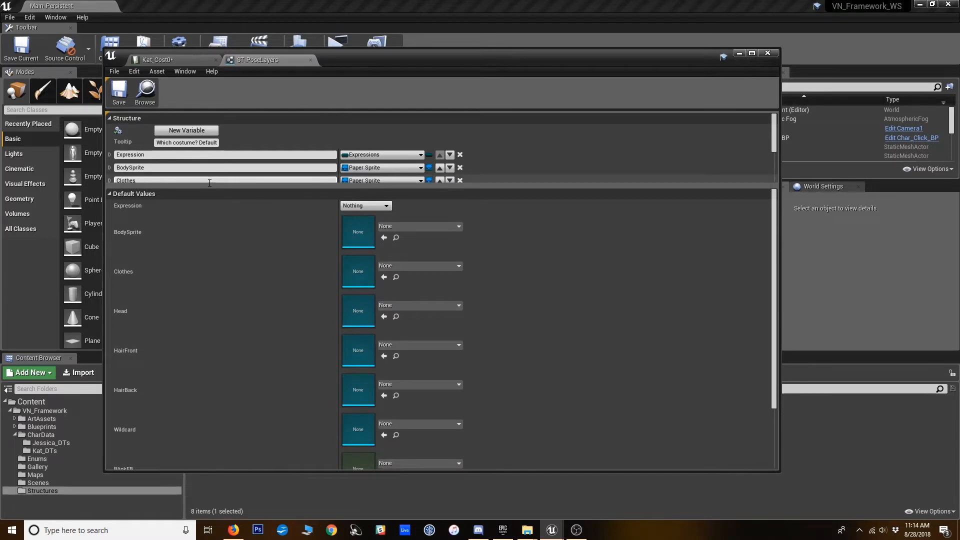
Step: Enlarge the variable list of the ST_PoseLayers structure, review its variables, and close the structure
{"action": "left_click_drag", "start_coordinate": [158, 187], "coordinate": [162, 238]}
{"action": "scroll", "coordinate": [411, 189], "scroll_direction": "down", "scroll_amount": 3}
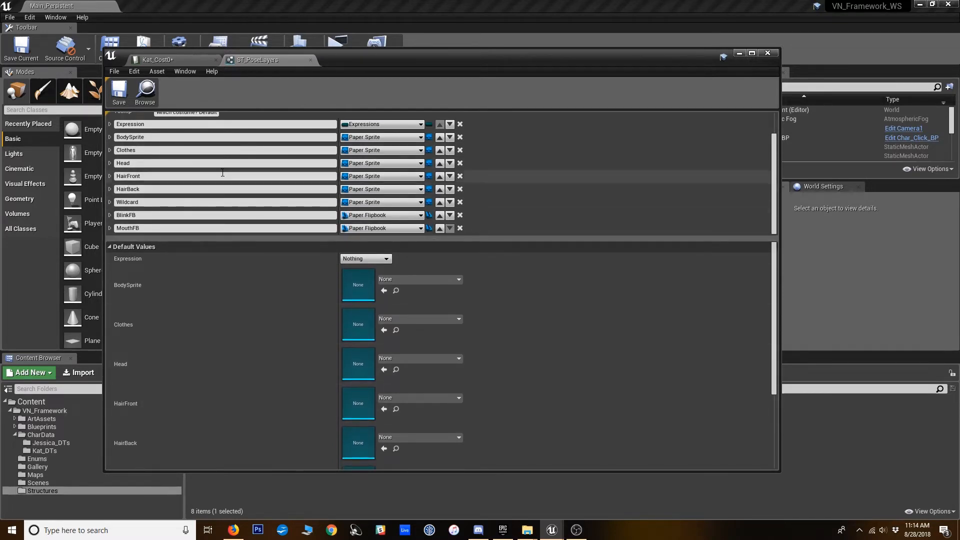
{"action": "scroll", "coordinate": [222, 173], "scroll_direction": "up", "scroll_amount": 3}
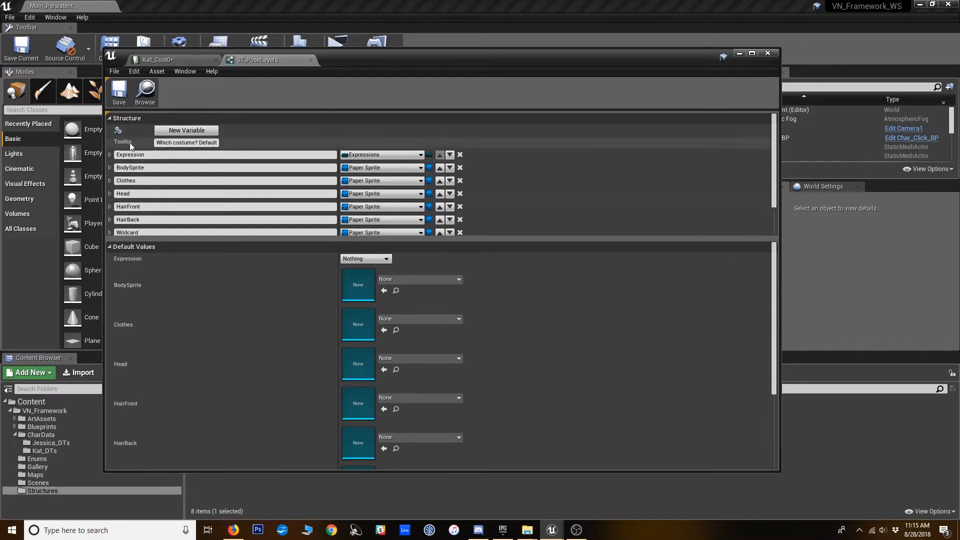
{"action": "left_click", "coordinate": [310, 61]}
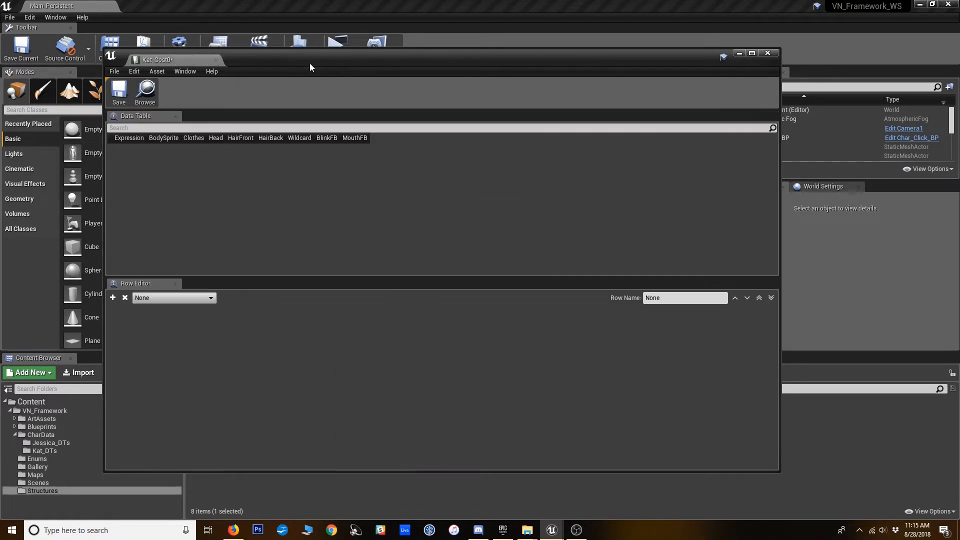
Step: Add a row named 0 to the Kat_Cost0 data table and set its Expression to Normal
{"action": "left_click", "coordinate": [114, 297]}
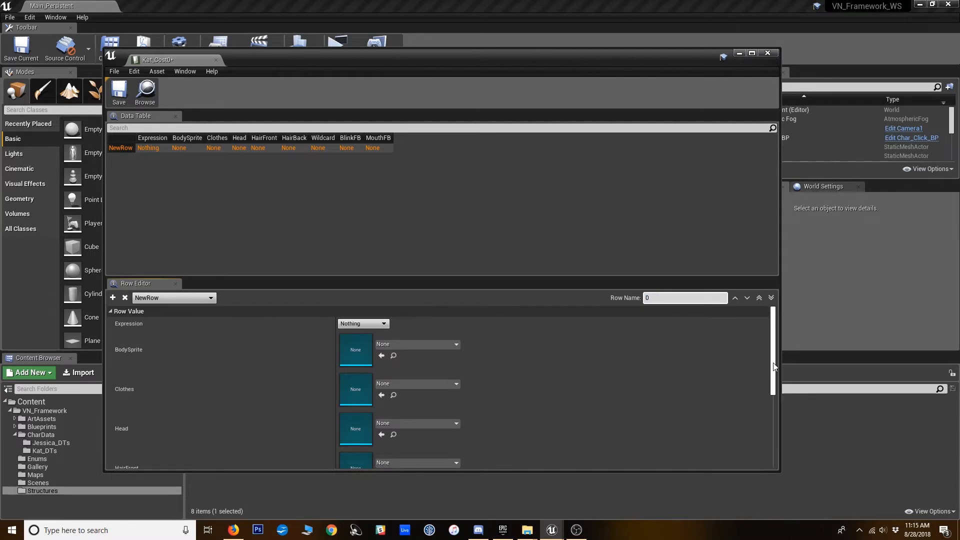
{"action": "key", "text": "Return"}
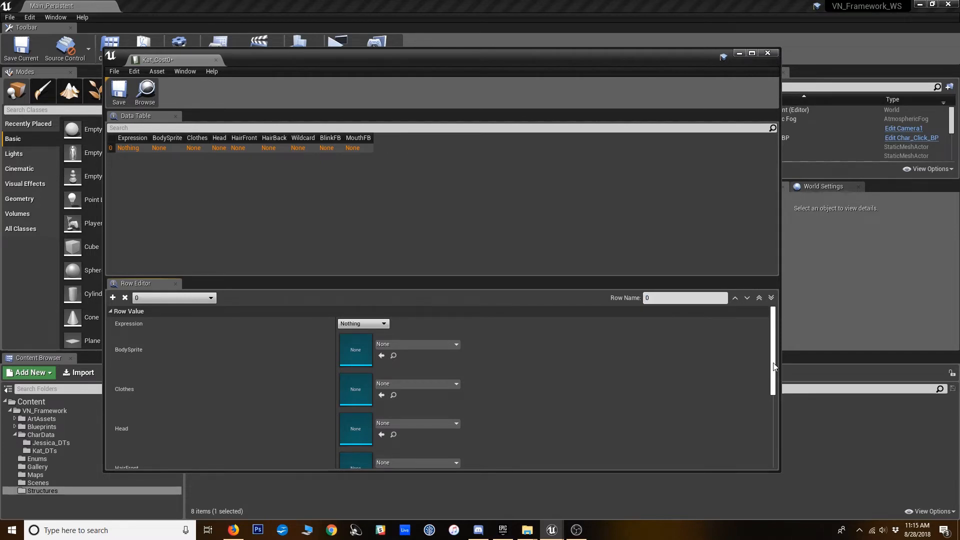
{"action": "left_click", "coordinate": [362, 324]}
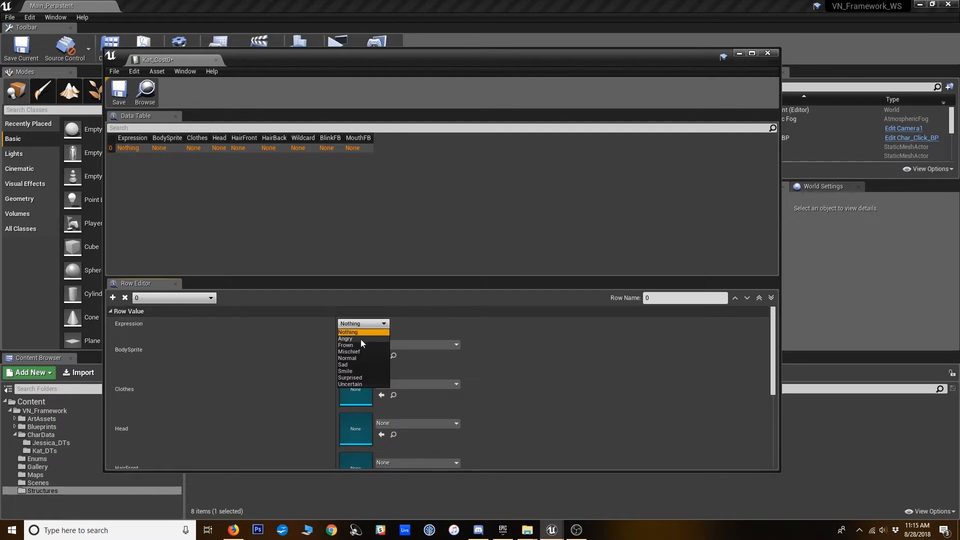
{"action": "left_click", "coordinate": [362, 357]}
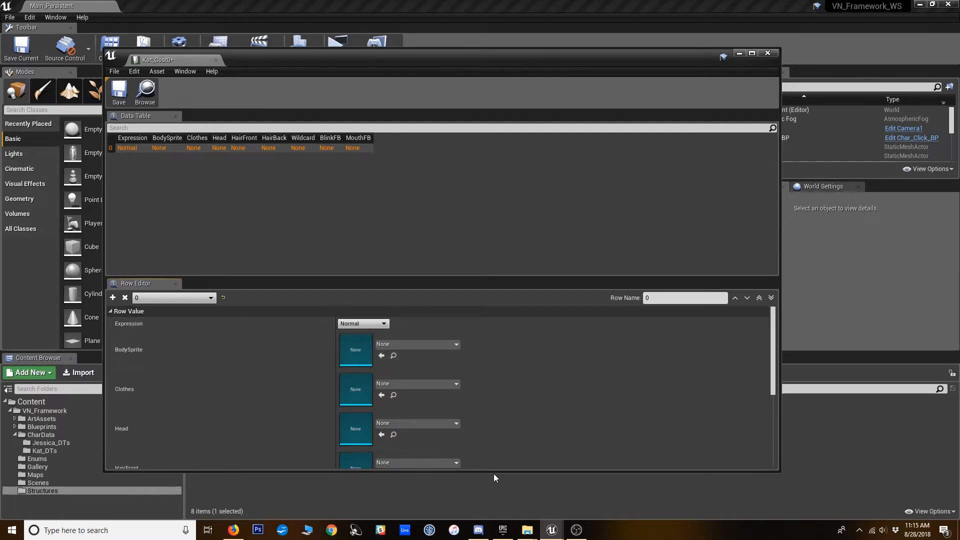
Step: Shrink the data table window to uncover the asset area and open the ArtAssets/Characters/Kat folder
{"action": "left_click_drag", "start_coordinate": [493, 472], "coordinate": [493, 348]}
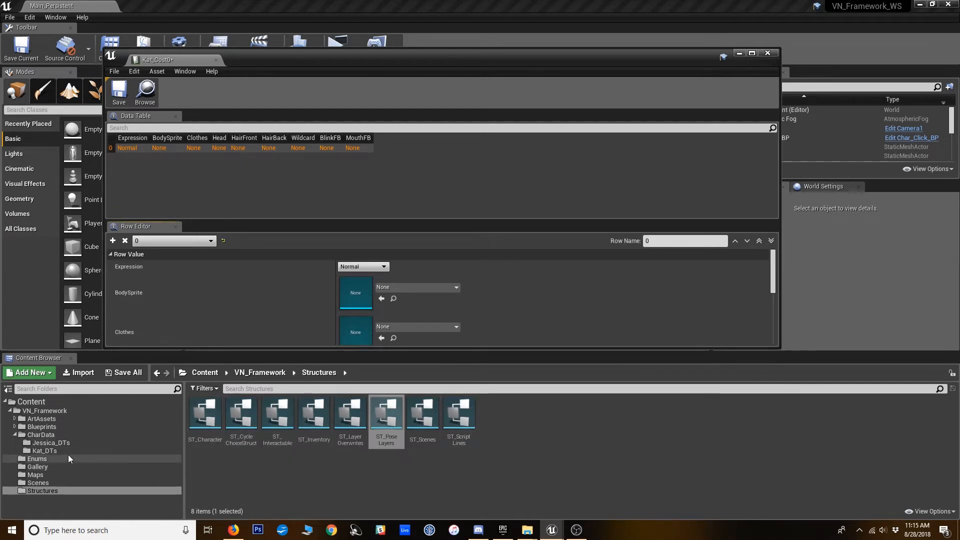
{"action": "left_click", "coordinate": [45, 411]}
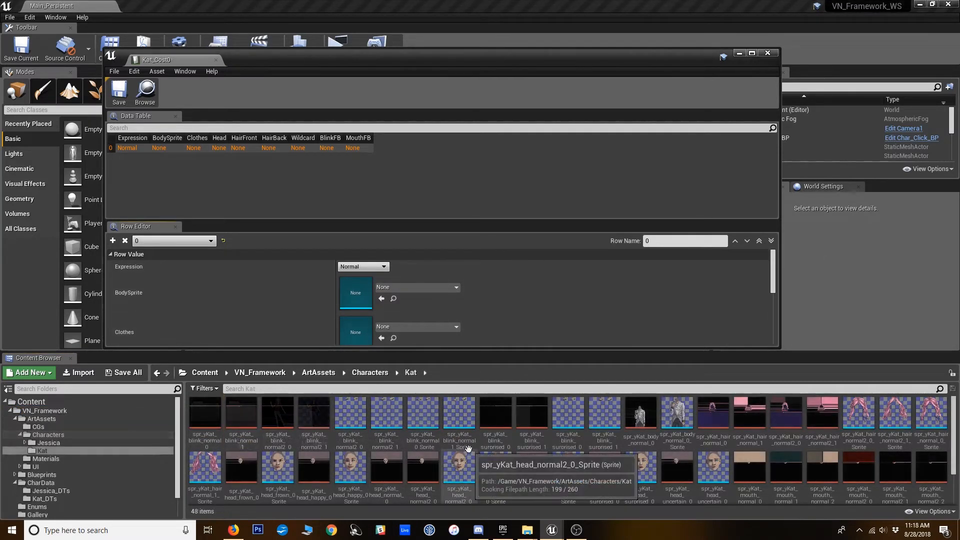
{"action": "scroll", "coordinate": [450, 455], "scroll_direction": "down", "scroll_amount": 2}
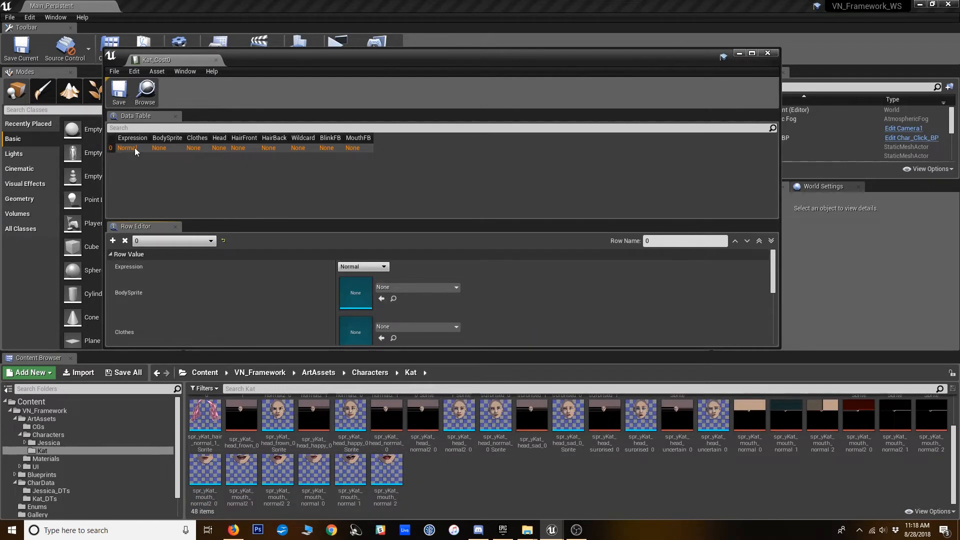
{"action": "scroll", "coordinate": [464, 485], "scroll_direction": "up", "scroll_amount": 1}
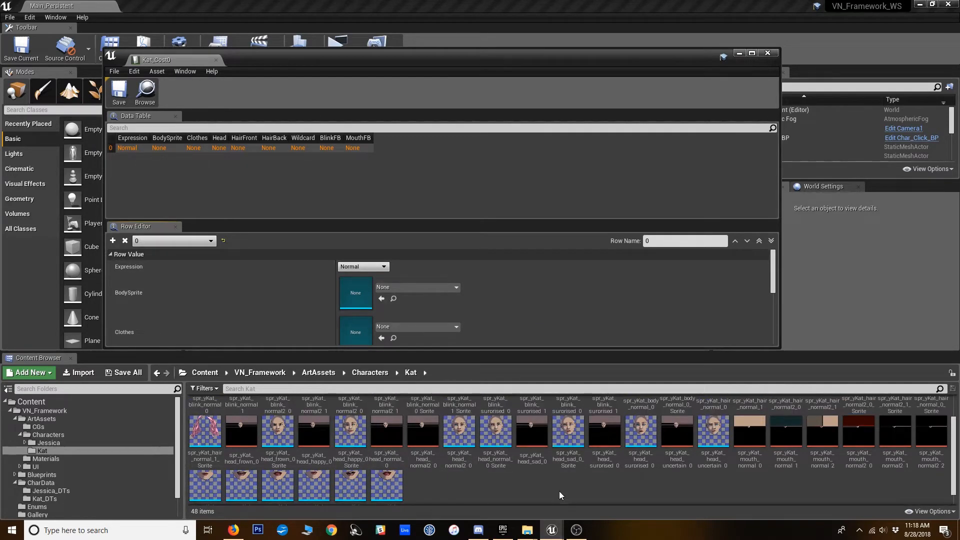
Step: Resize the Kat_Cost0 window and its row editor so the sprite slots and Kat's sprites can be used together
{"action": "left_click", "coordinate": [495, 440]}
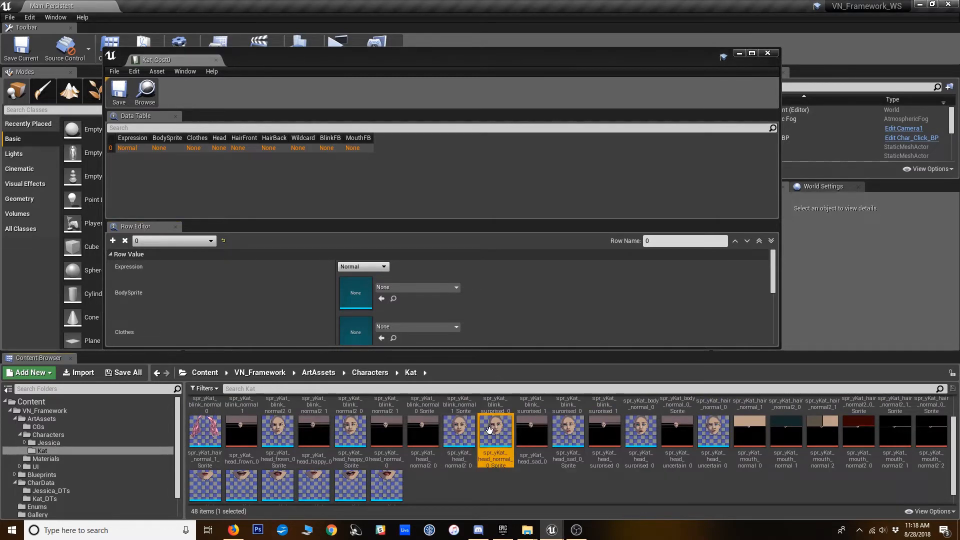
{"action": "left_click_drag", "start_coordinate": [506, 446], "coordinate": [403, 287]}
{"action": "left_click_drag", "start_coordinate": [412, 352], "coordinate": [413, 423]}
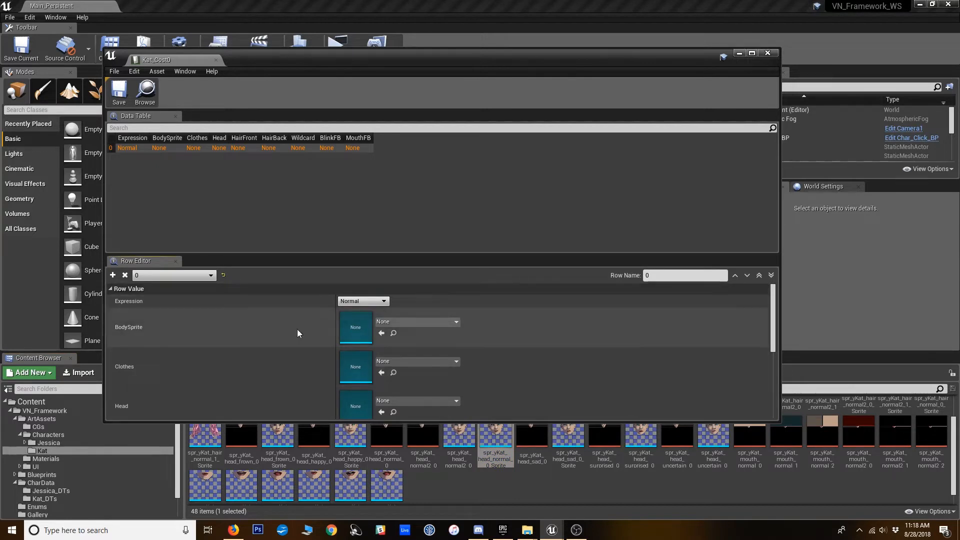
{"action": "left_click_drag", "start_coordinate": [489, 253], "coordinate": [501, 204]}
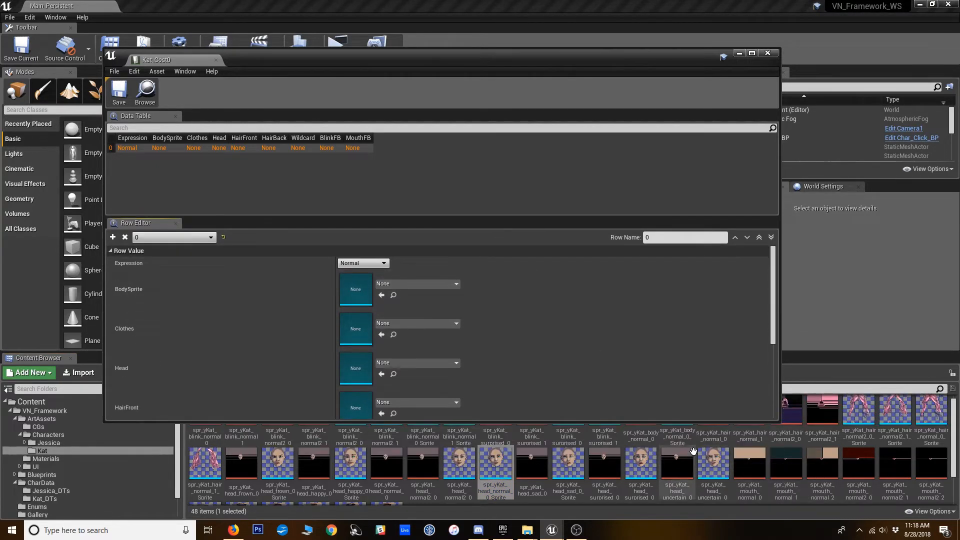
{"action": "left_click_drag", "start_coordinate": [685, 422], "coordinate": [717, 373]}
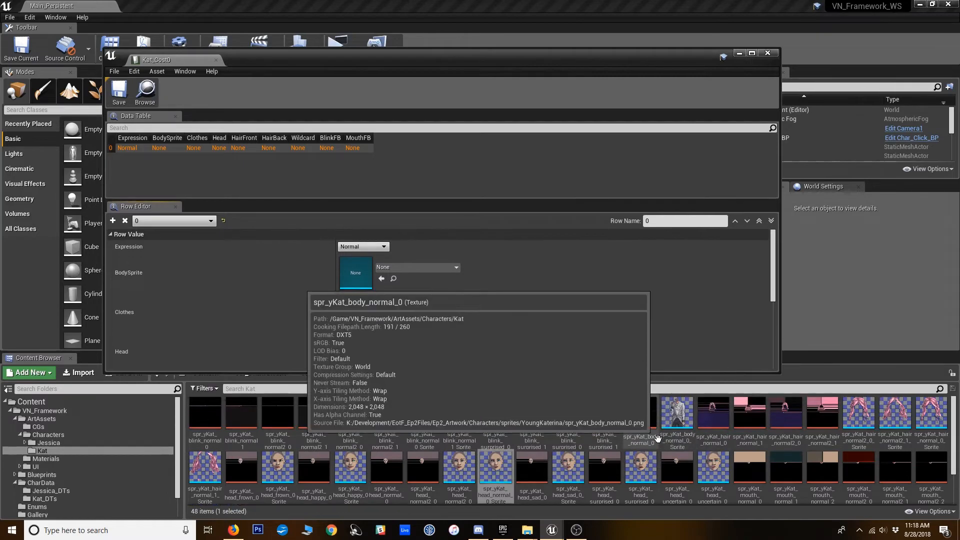
Step: Open spr_yKat_body_normal_0_Sprite to inspect the body artwork, then close it and return to Kat_Cost0
{"action": "left_click", "coordinate": [670, 439]}
{"action": "double_click", "coordinate": [678, 436]}
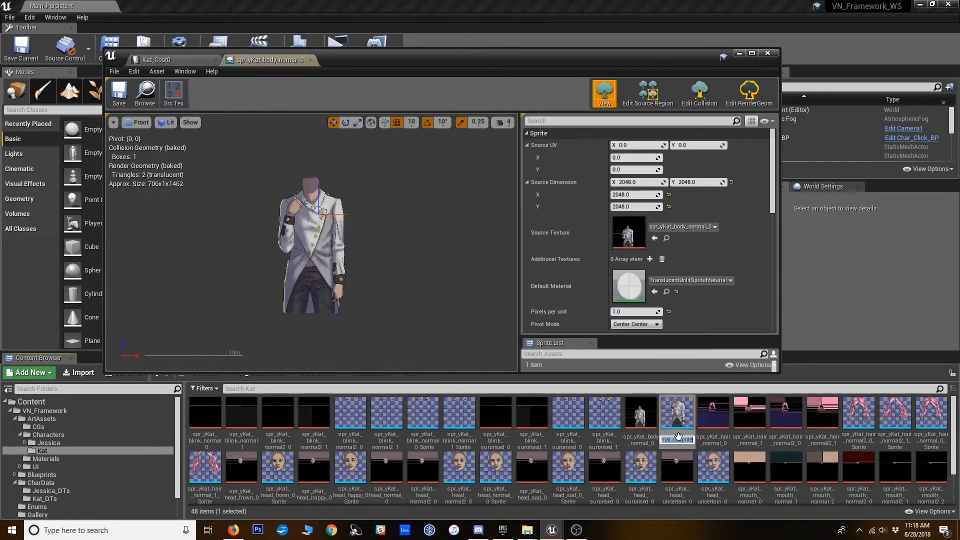
{"action": "scroll", "coordinate": [307, 155], "scroll_direction": "down", "scroll_amount": 2}
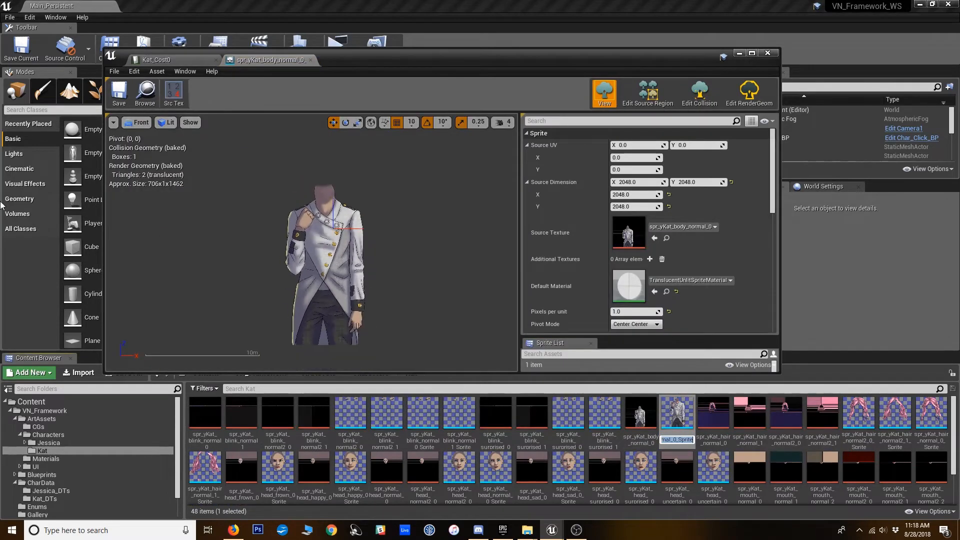
{"action": "left_click", "coordinate": [301, 60]}
{"action": "left_click", "coordinate": [162, 59]}
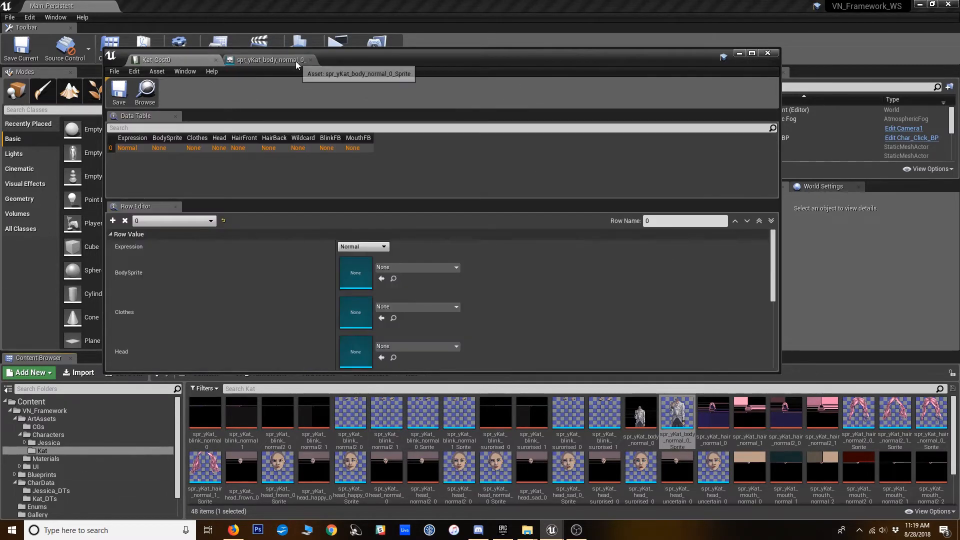
{"action": "left_click", "coordinate": [311, 59]}
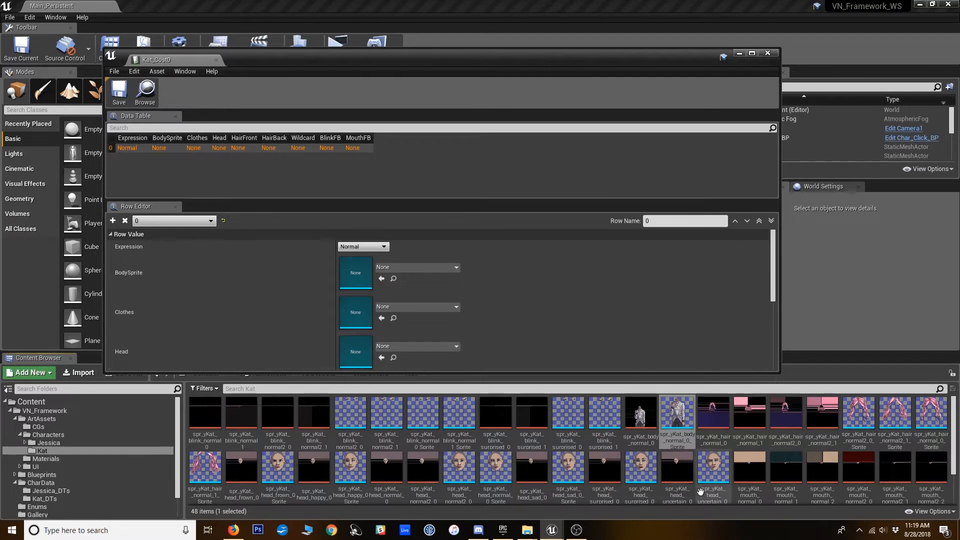
Step: In row 0, assign spr_yKat_body_normal_0_Sprite to Clothes and spr_yKat_head_normal_0_Sprite to Head
{"action": "left_click", "coordinate": [382, 318]}
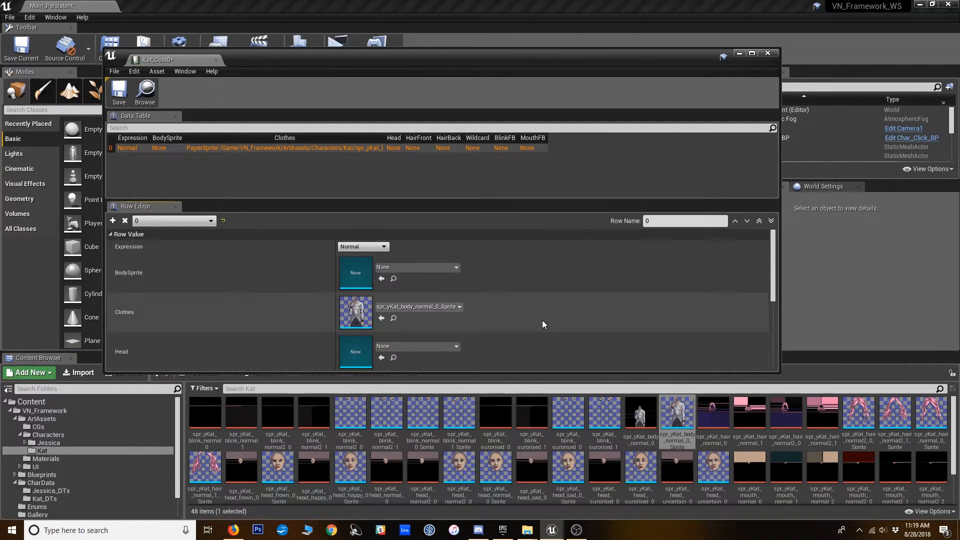
{"action": "scroll", "coordinate": [543, 324], "scroll_direction": "down", "scroll_amount": 2}
{"action": "scroll", "coordinate": [550, 450], "scroll_direction": "down", "scroll_amount": 2}
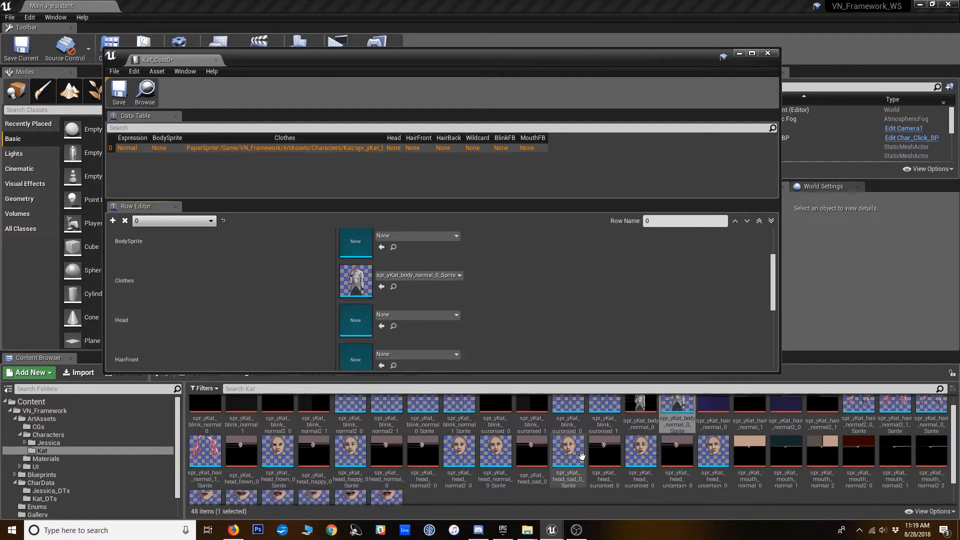
{"action": "left_click", "coordinate": [489, 448]}
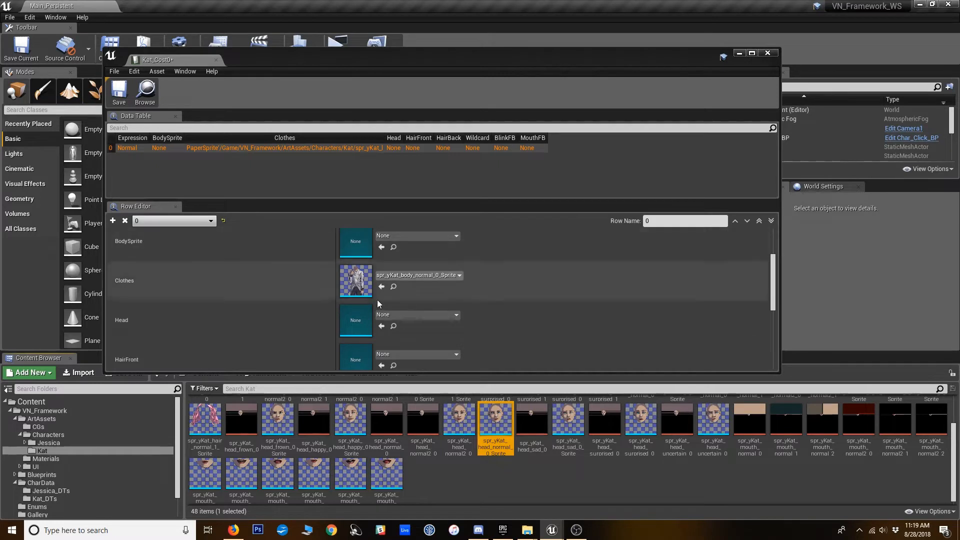
{"action": "left_click", "coordinate": [382, 326]}
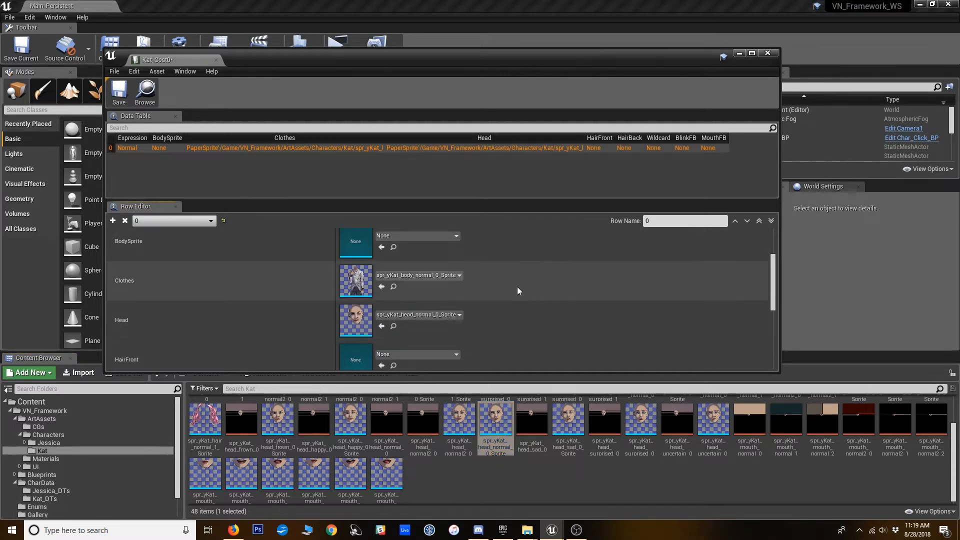
Step: In row 0, assign spr_yKat_hair_normal_0_Sprite to HairFront and spr_yKat_hair_normal_1_Sprite to HairBack
{"action": "scroll", "coordinate": [517, 286], "scroll_direction": "down", "scroll_amount": 1}
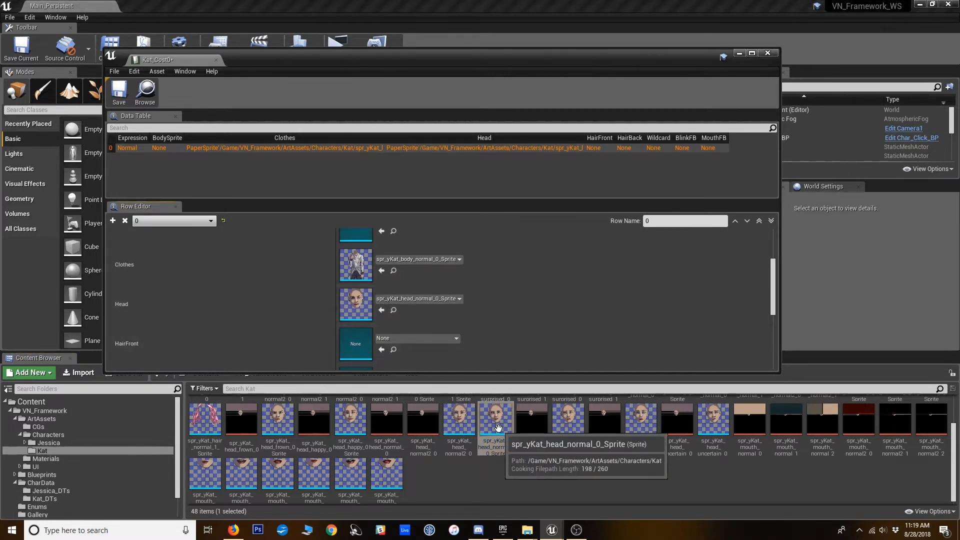
{"action": "scroll", "coordinate": [478, 332], "scroll_direction": "down", "scroll_amount": 2}
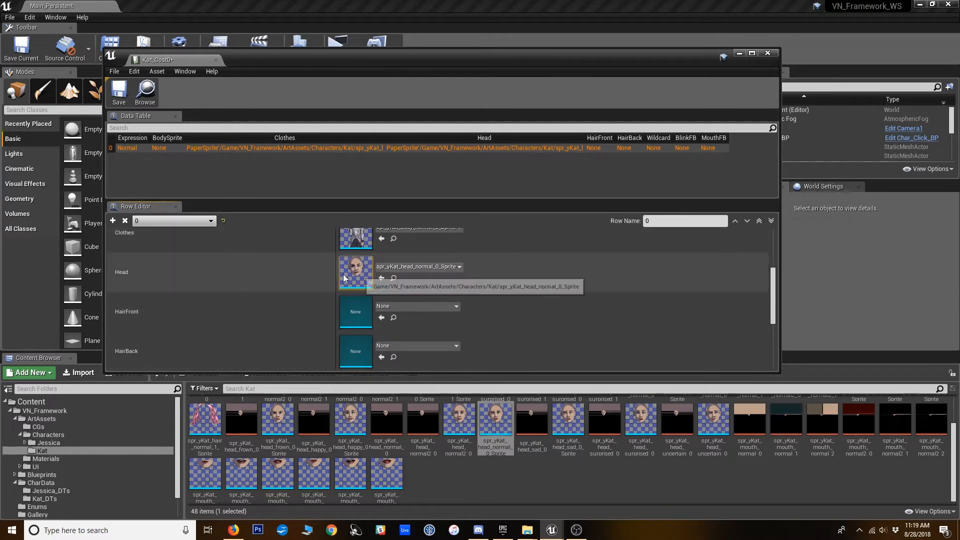
{"action": "scroll", "coordinate": [480, 497], "scroll_direction": "up", "scroll_amount": 1}
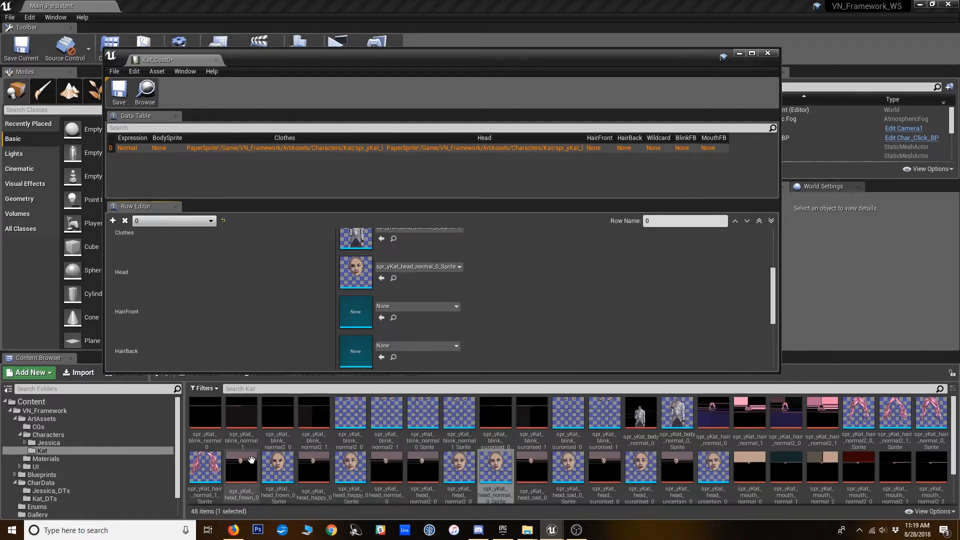
{"action": "left_click", "coordinate": [931, 415]}
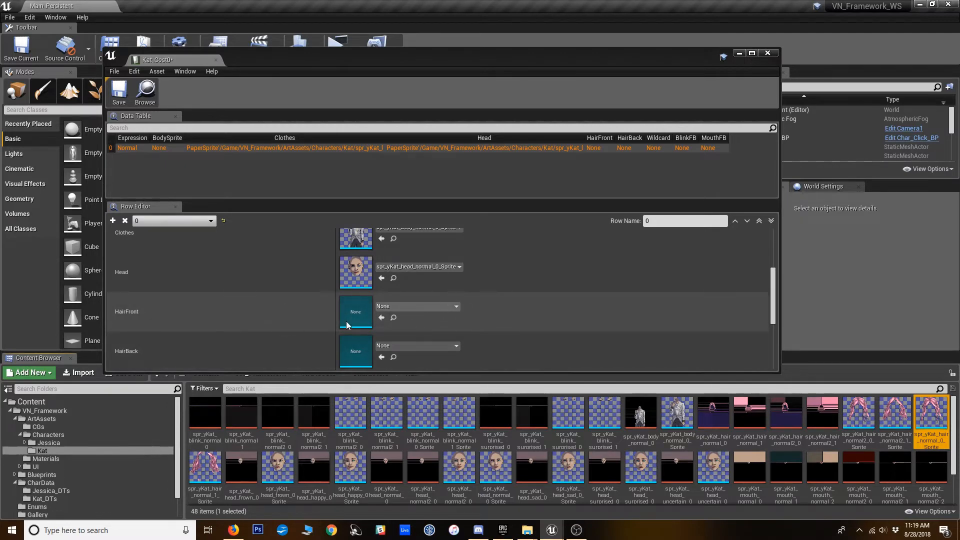
{"action": "left_click", "coordinate": [381, 317]}
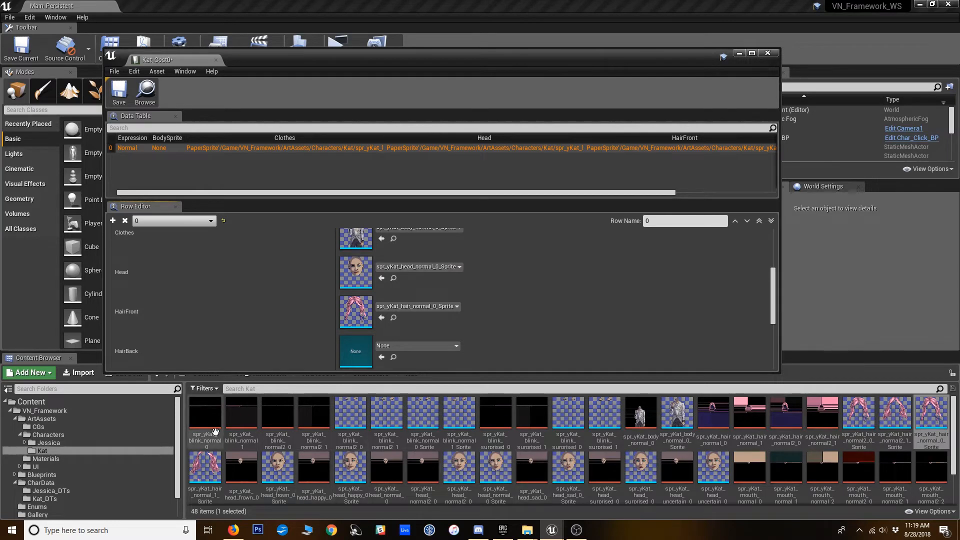
{"action": "scroll", "coordinate": [222, 449], "scroll_direction": "down", "scroll_amount": 1}
{"action": "left_click", "coordinate": [196, 474]}
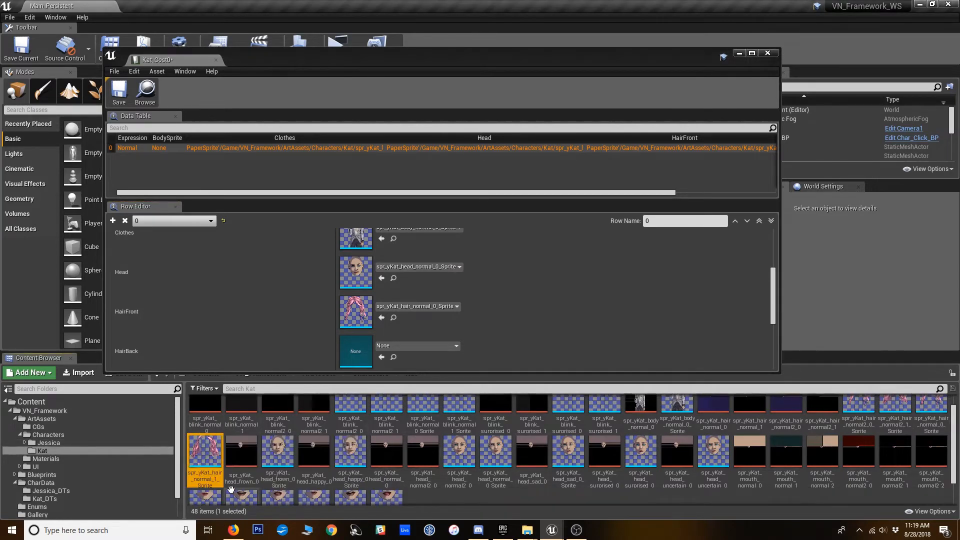
{"action": "left_click", "coordinate": [381, 357]}
Step: Open spr_yKat_hair_normal_0_Sprite and spr_yKat_hair_normal_1_Sprite in turn to compare the front and back hair, closing each one
{"action": "scroll", "coordinate": [564, 295], "scroll_direction": "down", "scroll_amount": 2}
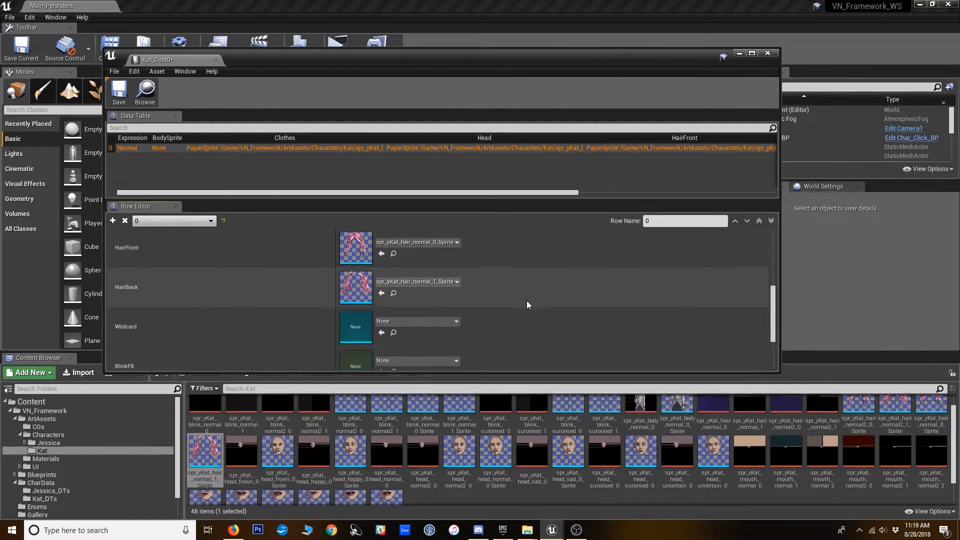
{"action": "double_click", "coordinate": [931, 405]}
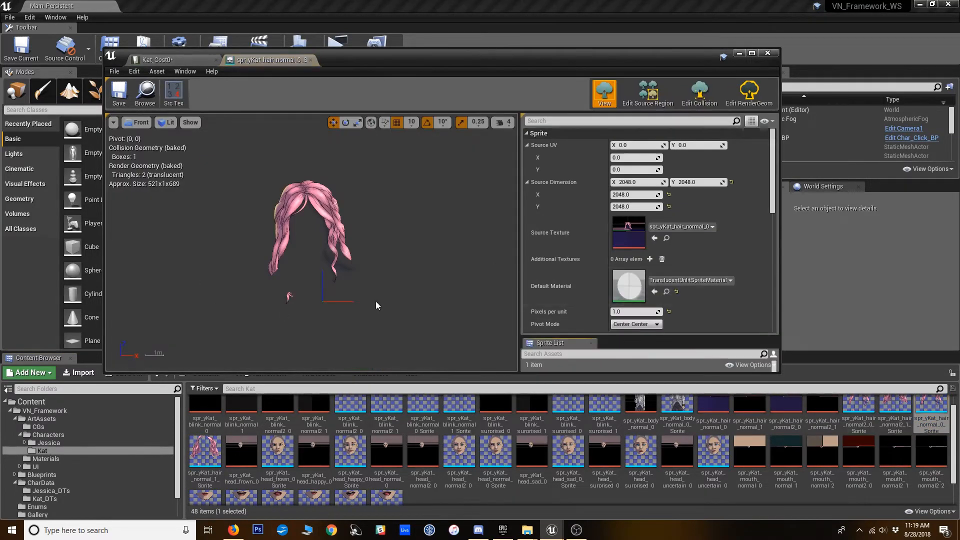
{"action": "left_click", "coordinate": [311, 60]}
{"action": "double_click", "coordinate": [205, 450]}
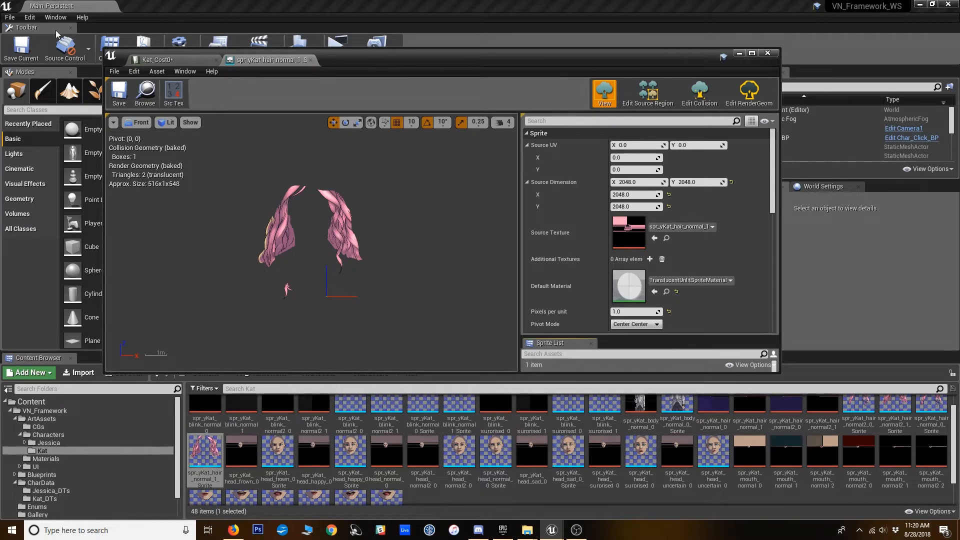
{"action": "left_click", "coordinate": [310, 60]}
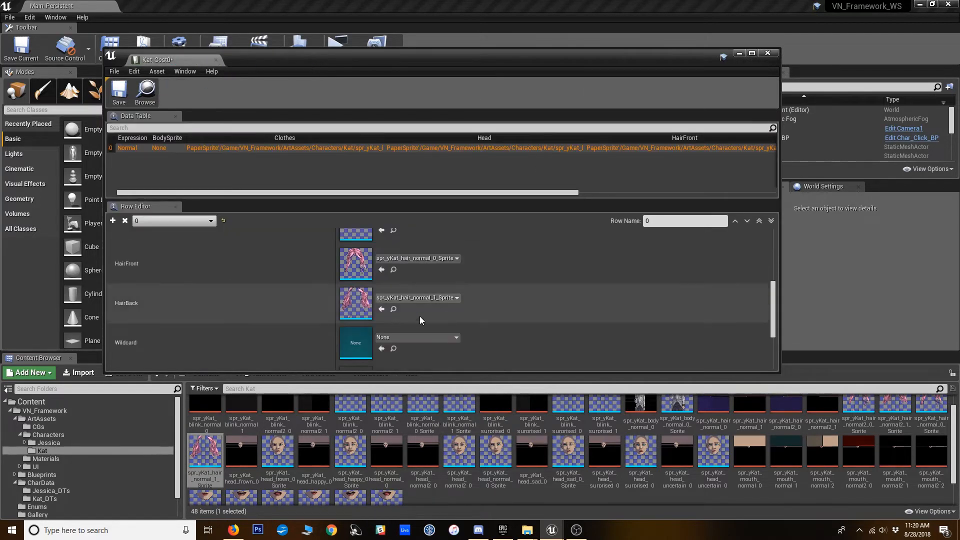
Step: Display the Wildcard, BlinkFB and MouthFB slots of row 0 and shrink the data table window slightly
{"action": "scroll", "coordinate": [410, 320], "scroll_direction": "down", "scroll_amount": 2}
{"action": "scroll", "coordinate": [148, 296], "scroll_direction": "down", "scroll_amount": 1}
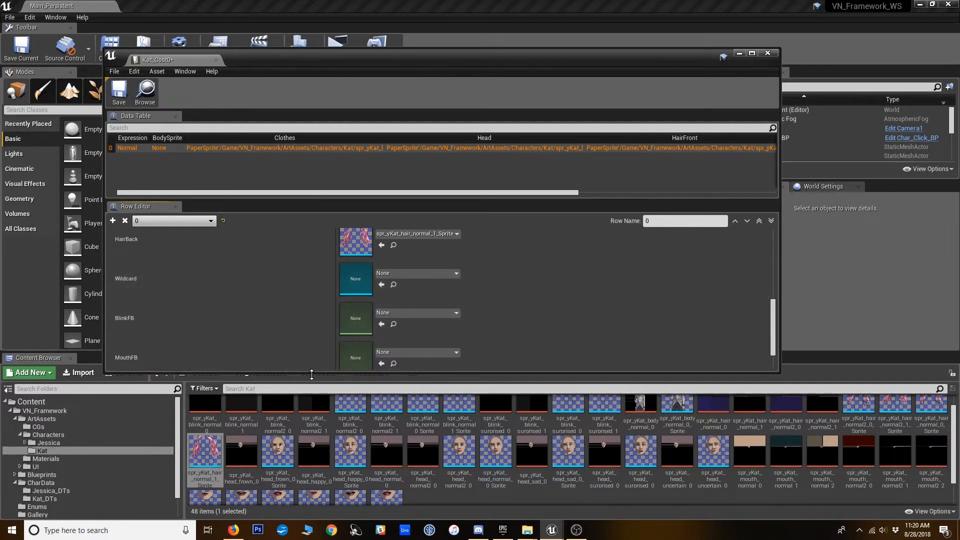
{"action": "left_click_drag", "start_coordinate": [311, 374], "coordinate": [309, 354]}
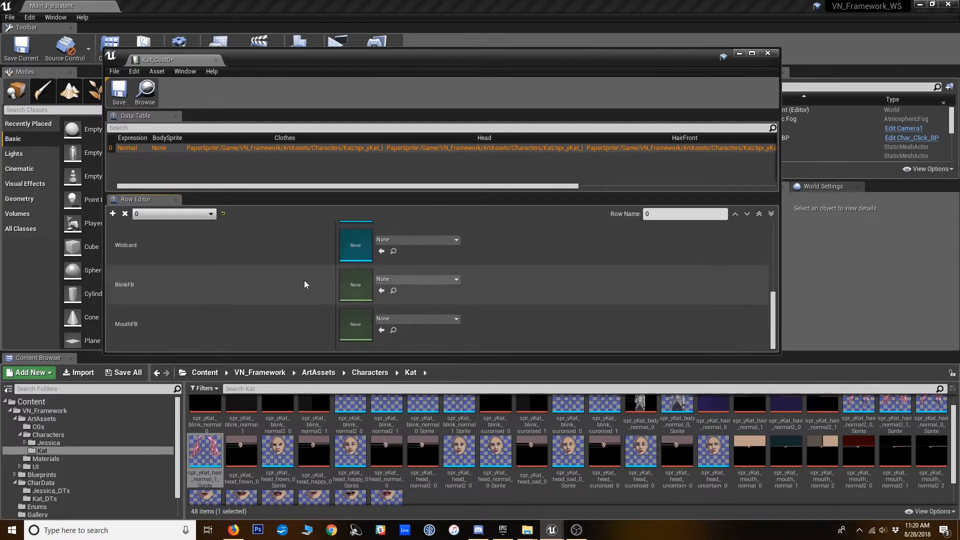
Step: Create a flipbook named FB_yKat_blink_normal from the spr_yKat_blink_normal_0 and spr_yKat_blink_normal_1 sprites
{"action": "scroll", "coordinate": [204, 465], "scroll_direction": "up", "scroll_amount": 1}
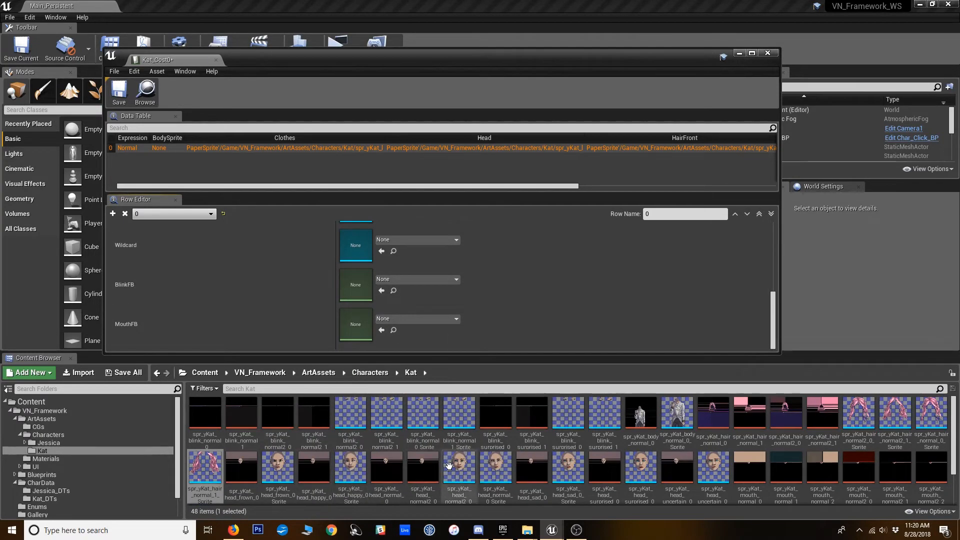
{"action": "left_click", "coordinate": [417, 438]}
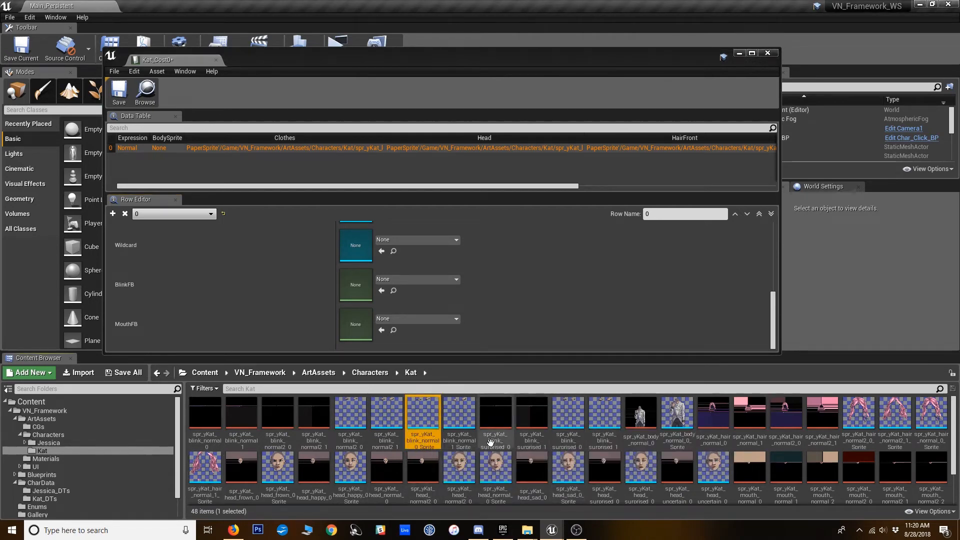
{"action": "left_click", "coordinate": [459, 434], "text": "ctrl"}
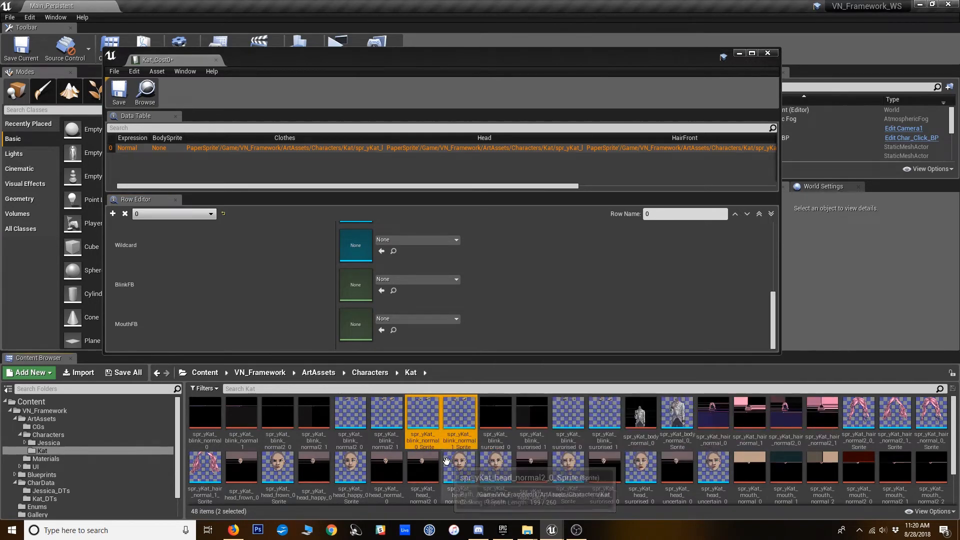
{"action": "right_click", "coordinate": [469, 438]}
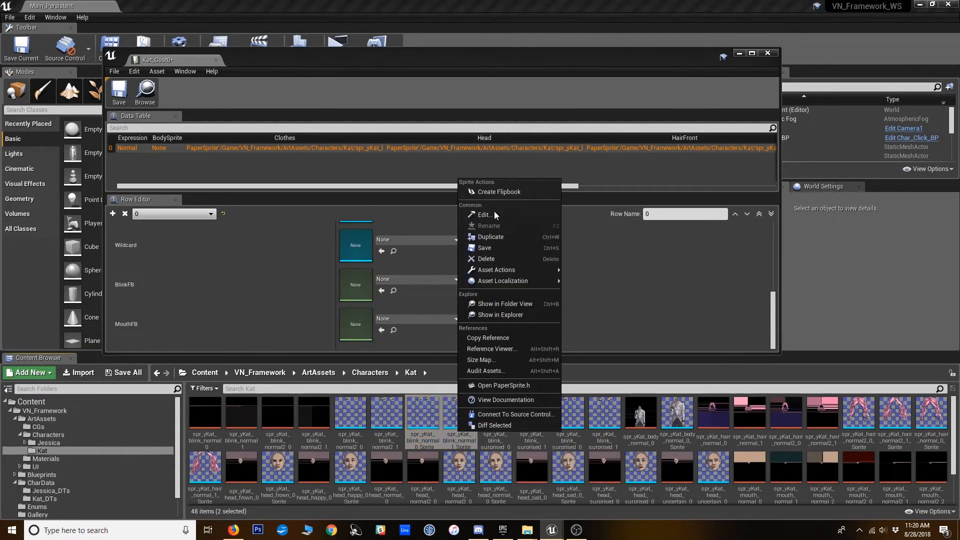
{"action": "left_click", "coordinate": [504, 191]}
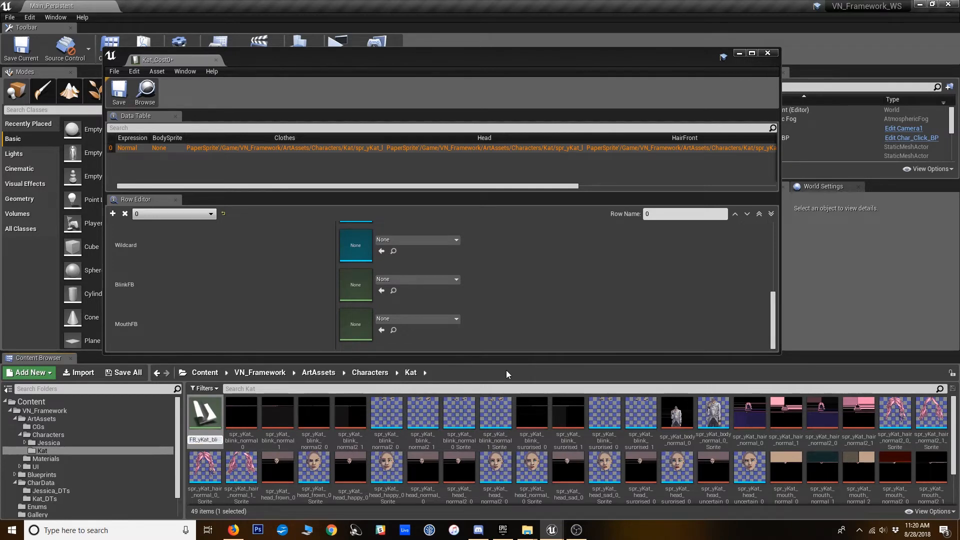
{"action": "key", "text": "Return"}
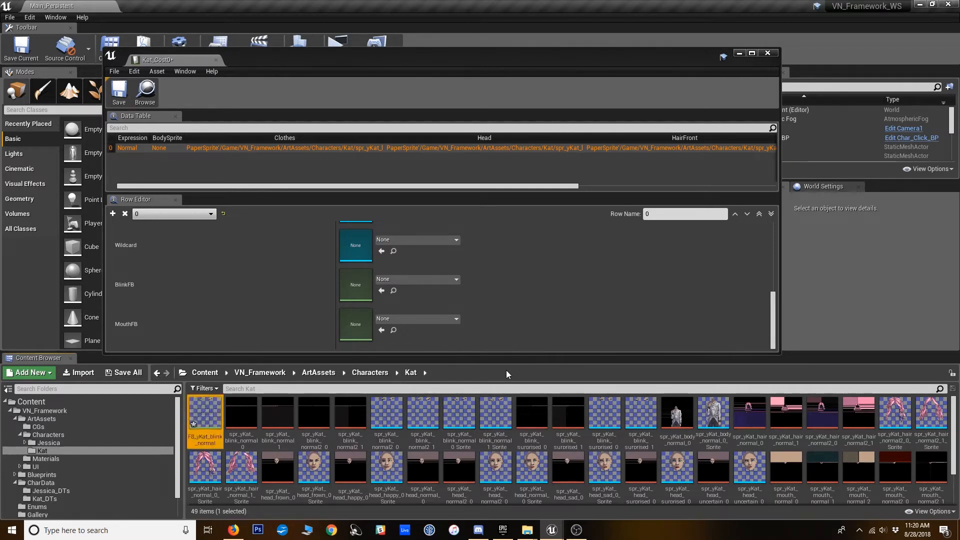
Step: Set FB_yKat_blink_normal to 7 frames per second and assign it to BlinkFB in row 0 of Kat_Cost0
{"action": "double_click", "coordinate": [205, 426]}
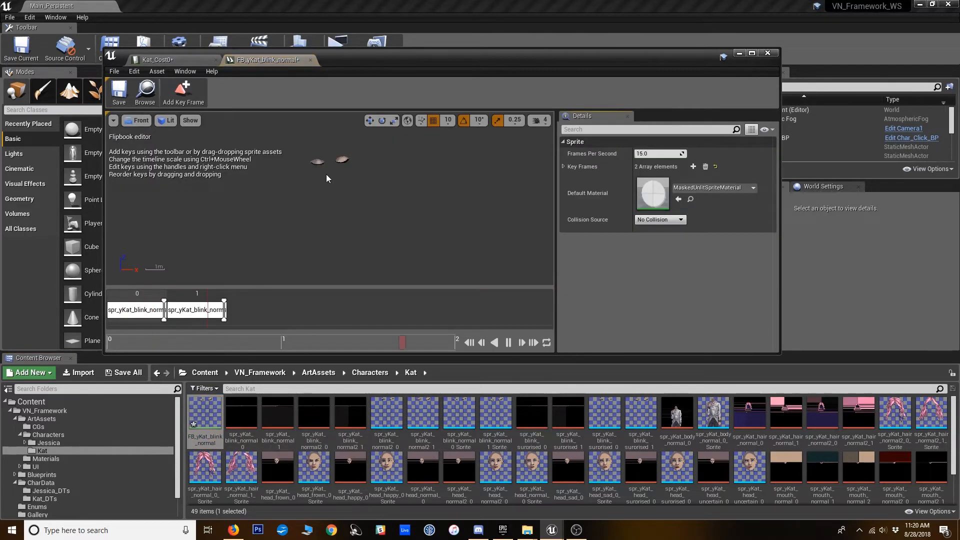
{"action": "left_click", "coordinate": [651, 153]}
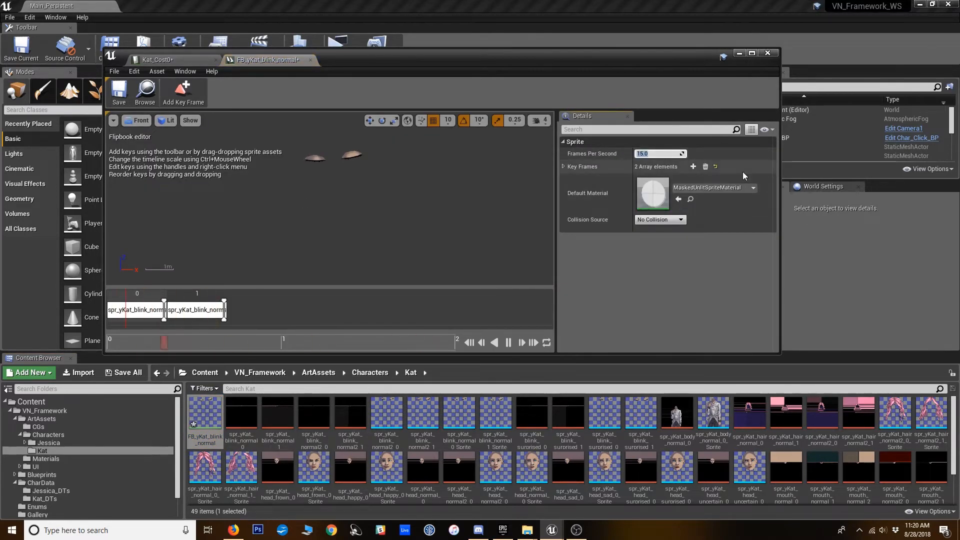
{"action": "type", "text": "7"}
{"action": "key", "text": "Return"}
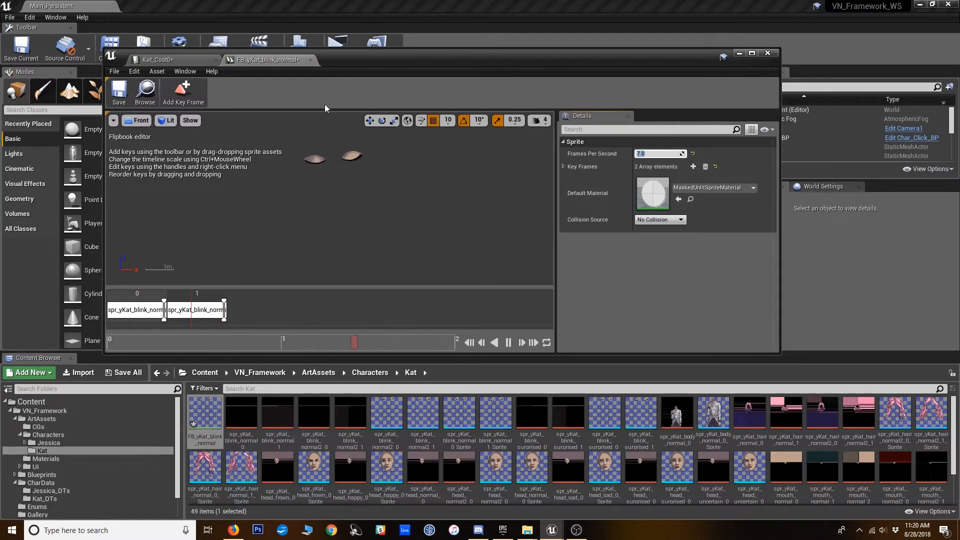
{"action": "left_click", "coordinate": [311, 60]}
{"action": "left_click", "coordinate": [382, 290]}
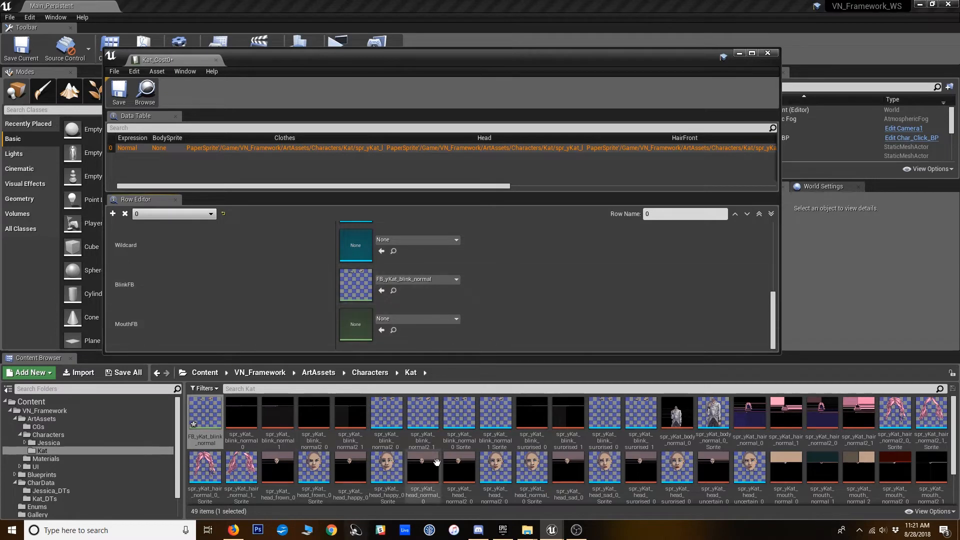
Step: Create a flipbook named FB_yKat_mouth_normal from the three spr_yKat_mouth_normal sprites, 0 to 2
{"action": "scroll", "coordinate": [484, 458], "scroll_direction": "down", "scroll_amount": 1}
{"action": "left_click", "coordinate": [350, 475]}
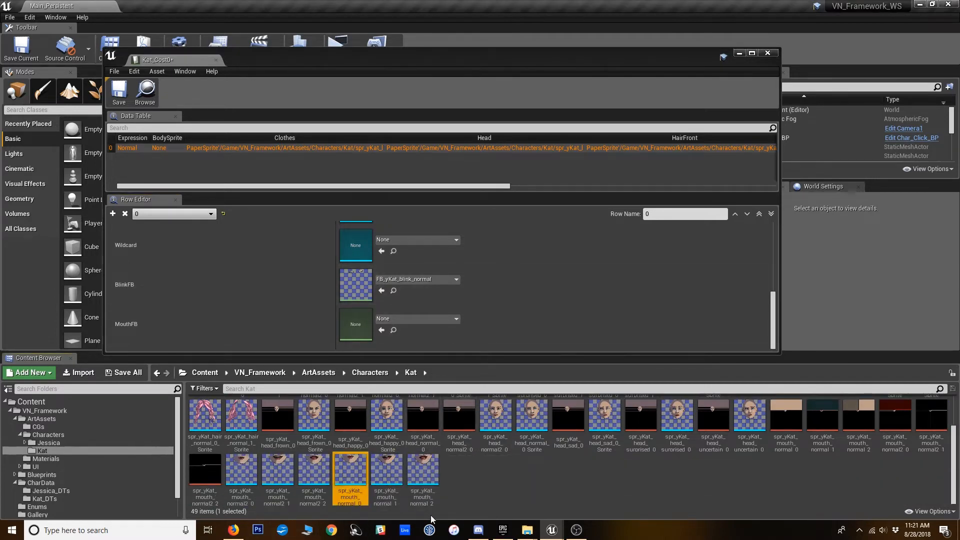
{"action": "left_click", "coordinate": [431, 474], "text": "shift"}
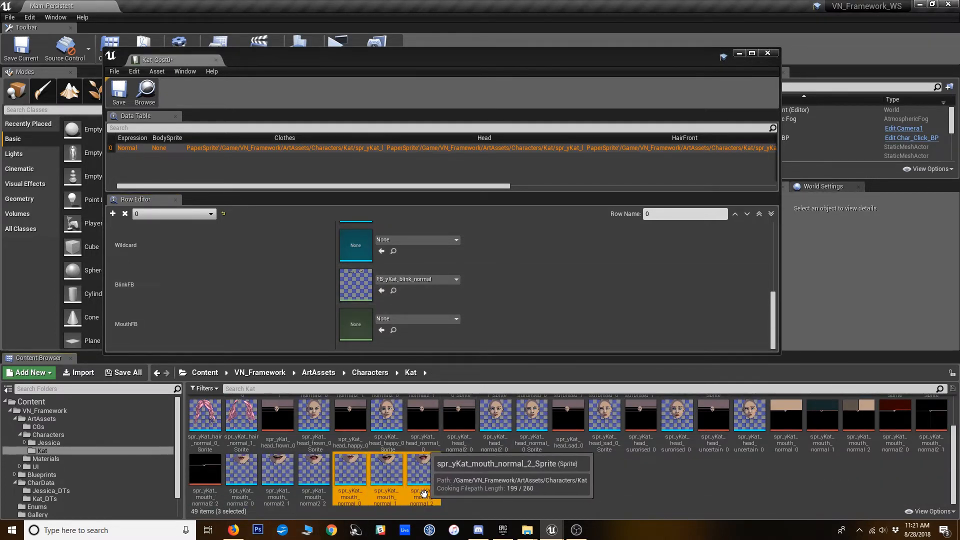
{"action": "right_click", "coordinate": [419, 486]}
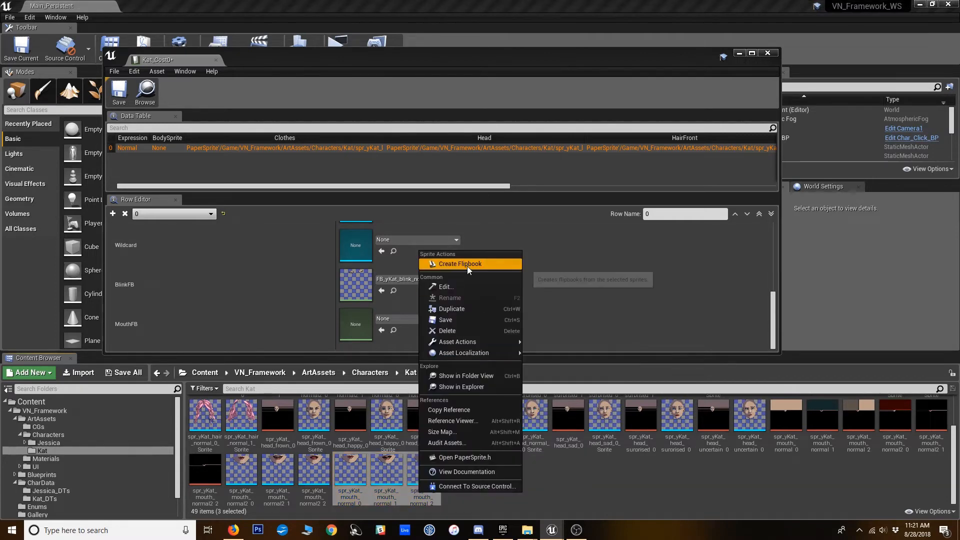
{"action": "left_click", "coordinate": [464, 263]}
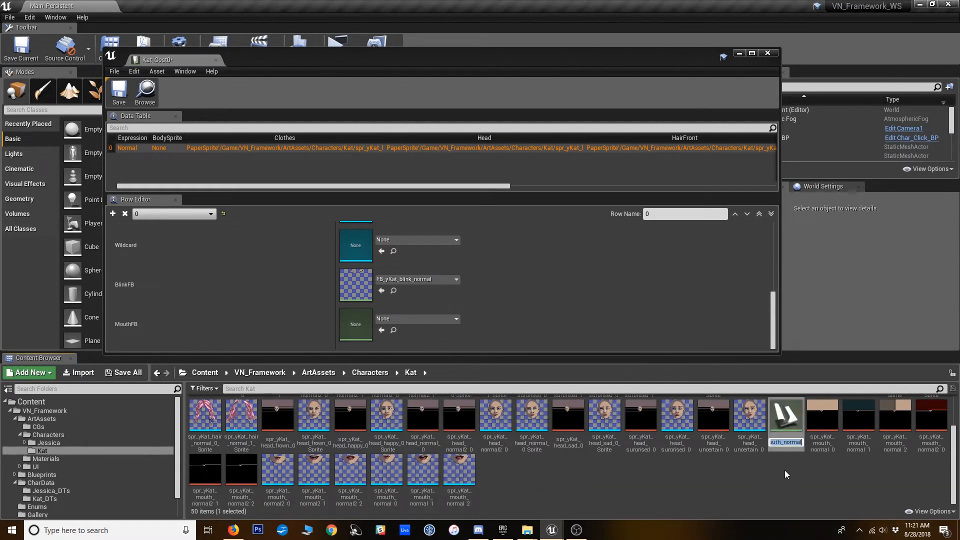
{"action": "key", "text": "Home"}
{"action": "type", "text": "FB"}
{"action": "key", "text": "Return"}
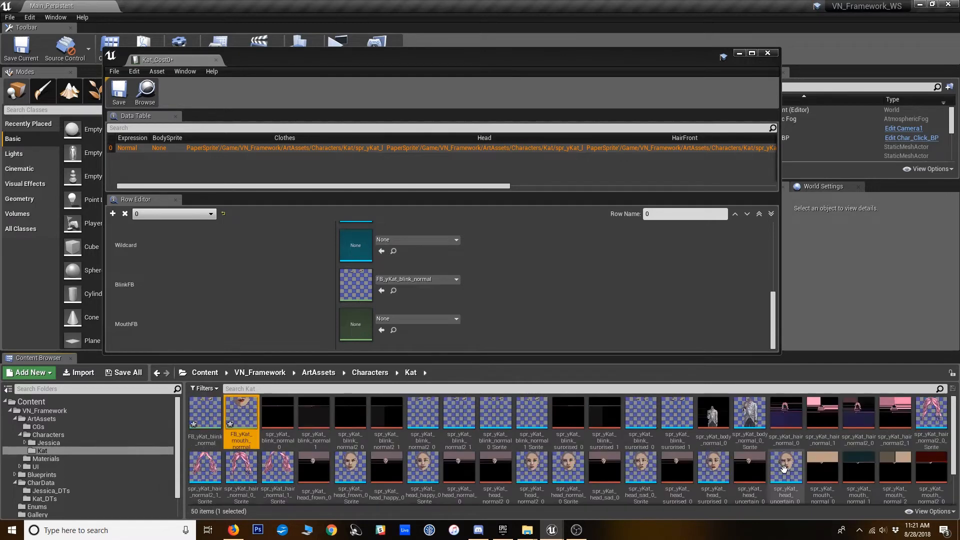
Step: Set FB_yKat_mouth_normal to 7 frames per second and assign it to MouthFB in row 0 of Kat_Cost0
{"action": "double_click", "coordinate": [241, 434]}
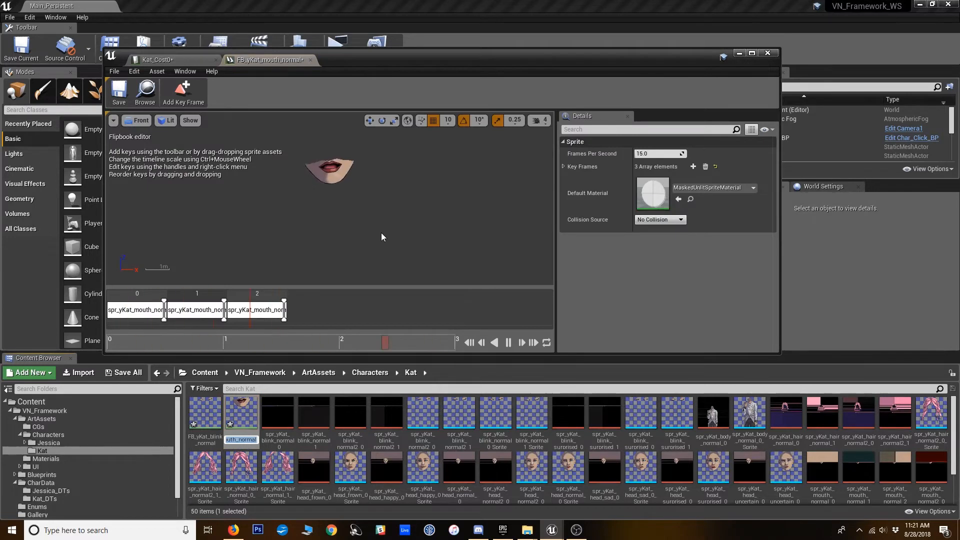
{"action": "left_click", "coordinate": [659, 153]}
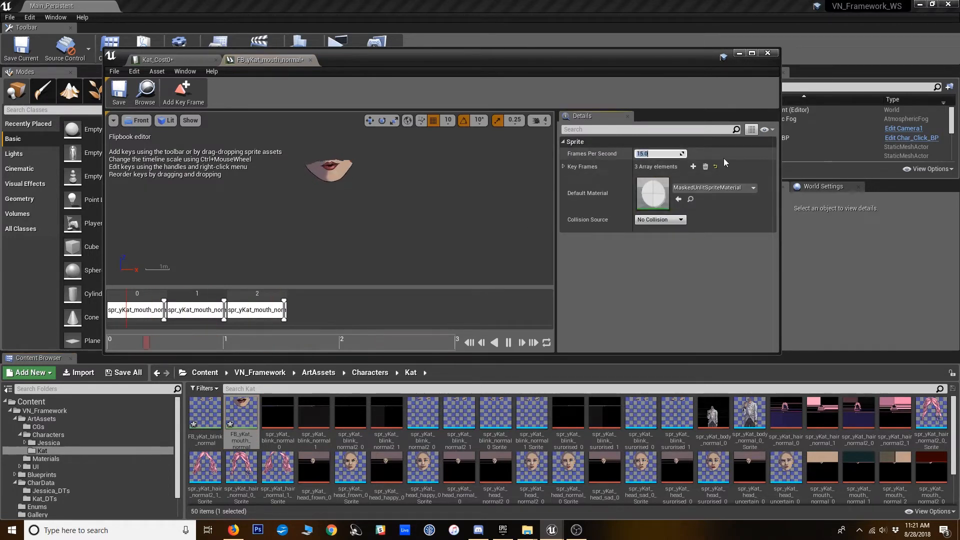
{"action": "type", "text": "7"}
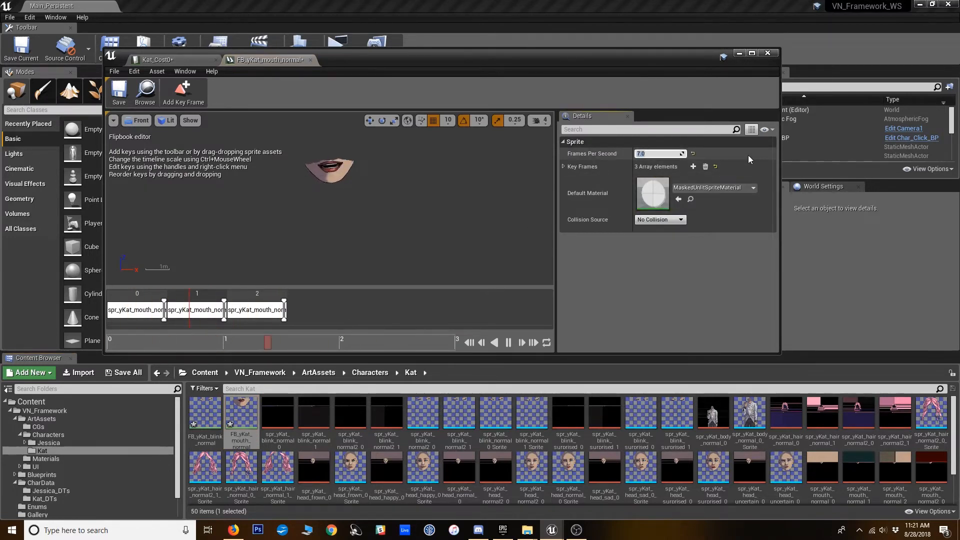
{"action": "key", "text": "Return"}
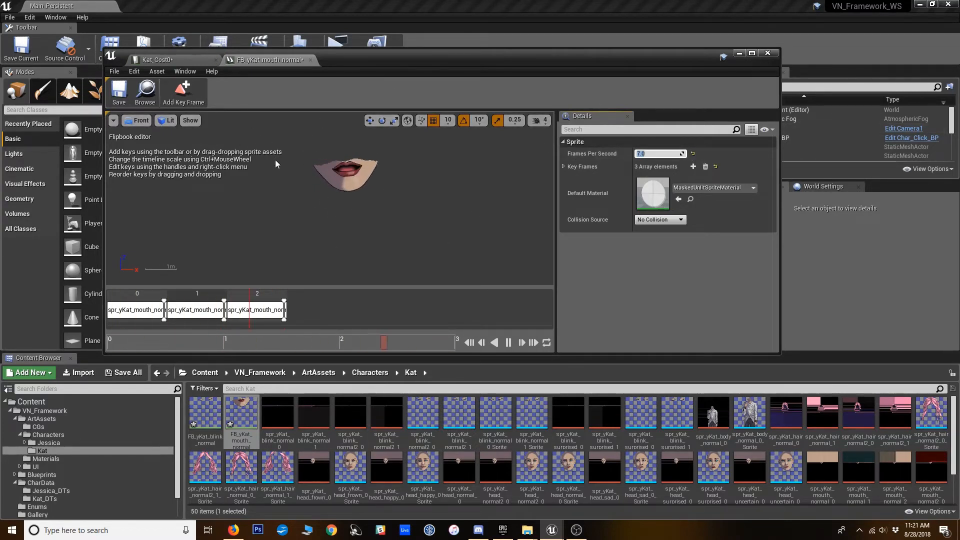
{"action": "left_click", "coordinate": [163, 62]}
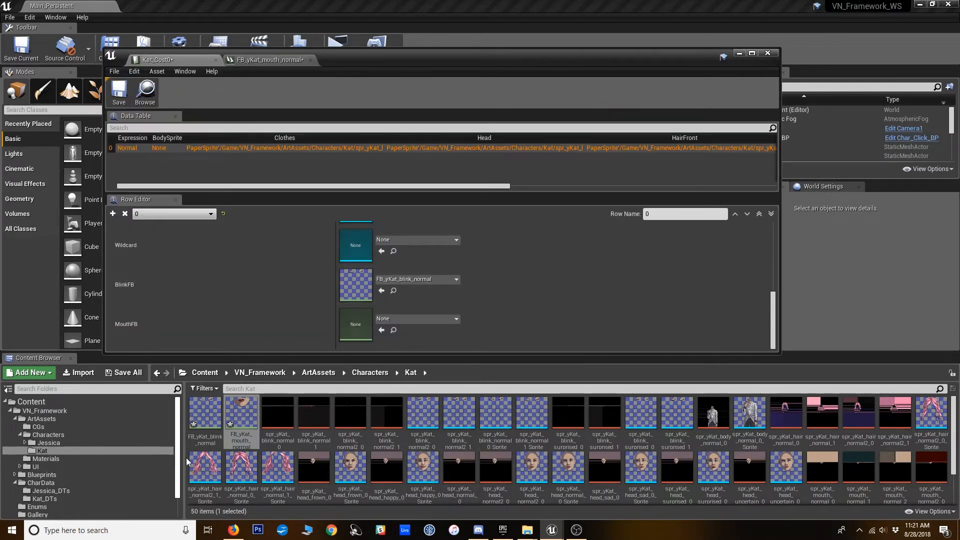
{"action": "left_click", "coordinate": [381, 330]}
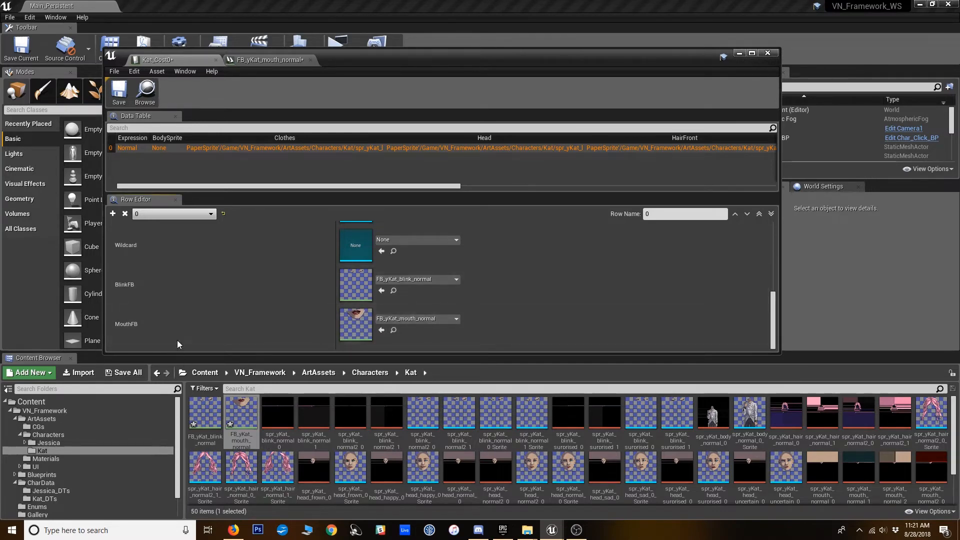
Step: Add a row named 1 to the Kat_Cost0 data table and set its Expression to Frown
{"action": "scroll", "coordinate": [513, 330], "scroll_direction": "up", "scroll_amount": 10}
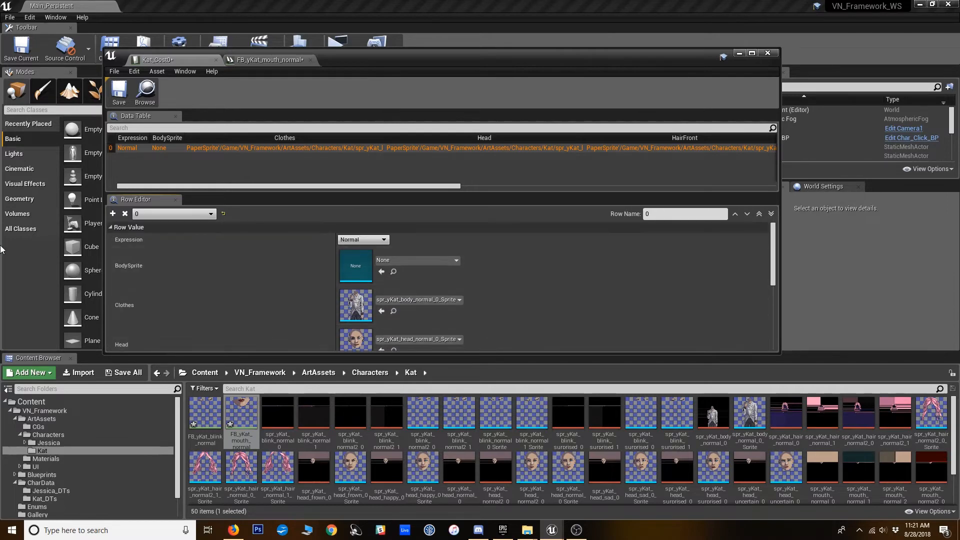
{"action": "left_click", "coordinate": [113, 214]}
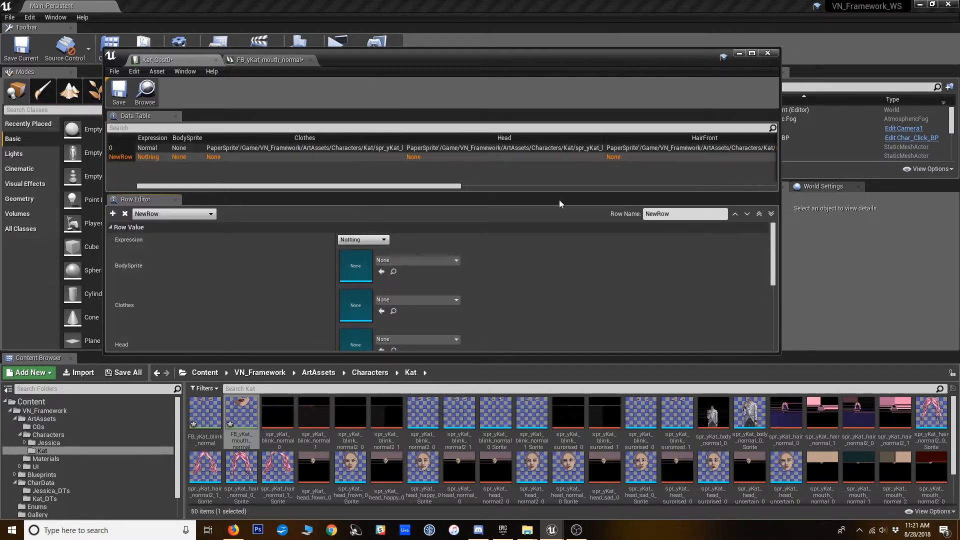
{"action": "left_click", "coordinate": [683, 213]}
{"action": "type", "text": "1"}
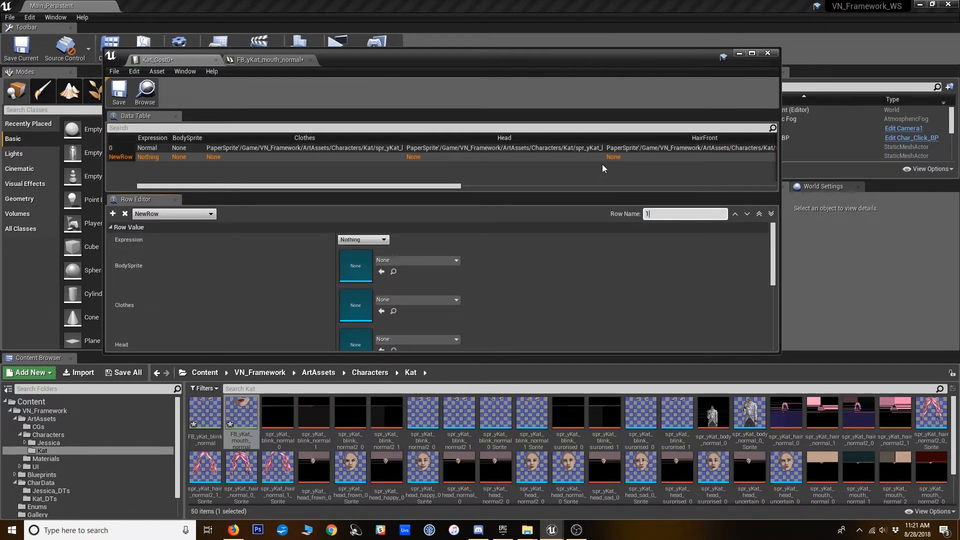
{"action": "key", "text": "Return"}
{"action": "left_click", "coordinate": [362, 239]}
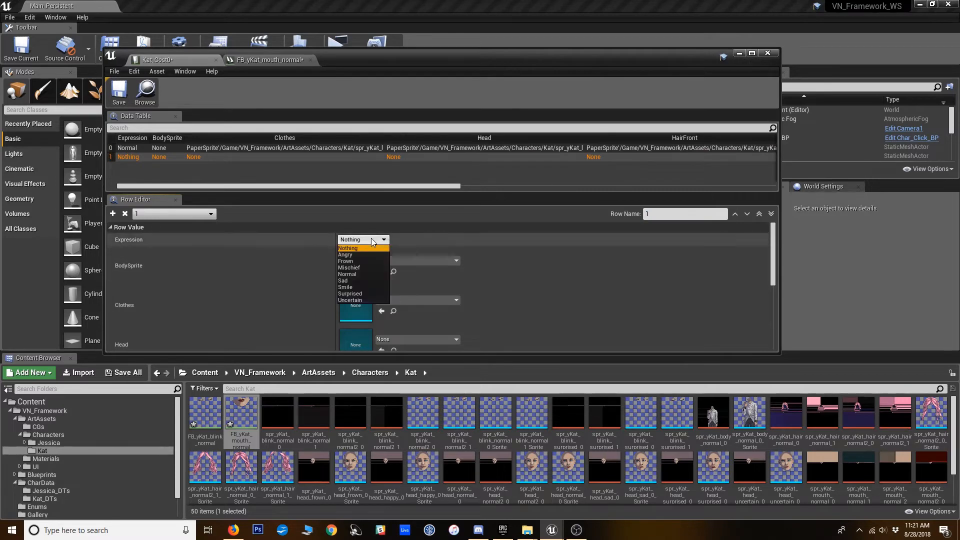
{"action": "left_click", "coordinate": [358, 261]}
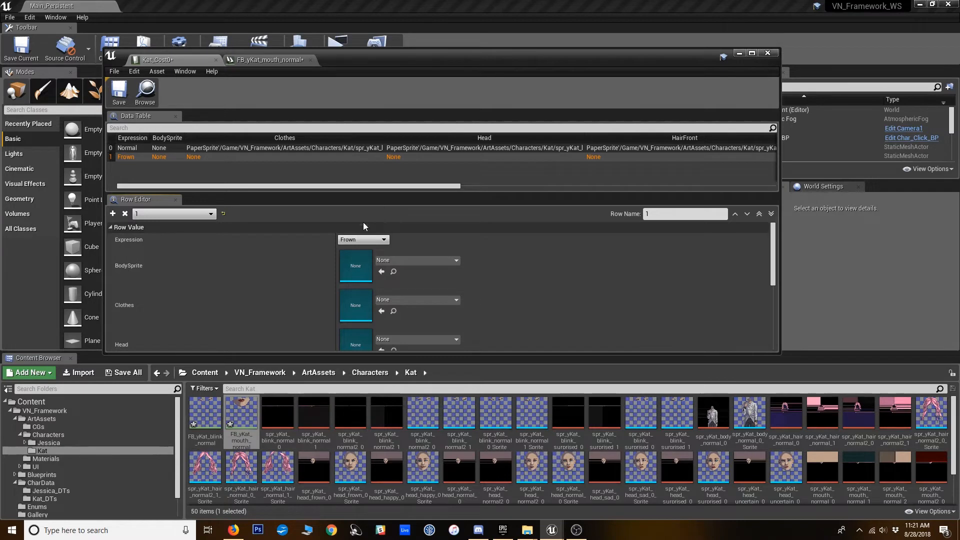
Step: Check the available Expression options for row 1 and open the Expressions enumeration from the VN_Framework Enums folder
{"action": "left_click", "coordinate": [378, 239]}
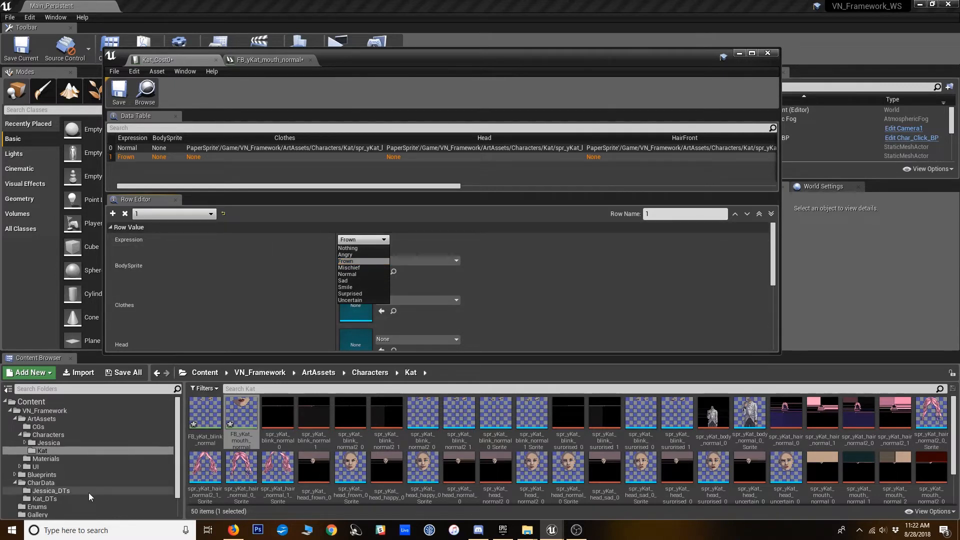
{"action": "left_click", "coordinate": [63, 491]}
{"action": "scroll", "coordinate": [65, 493], "scroll_direction": "down", "scroll_amount": 2}
{"action": "left_click", "coordinate": [31, 482]}
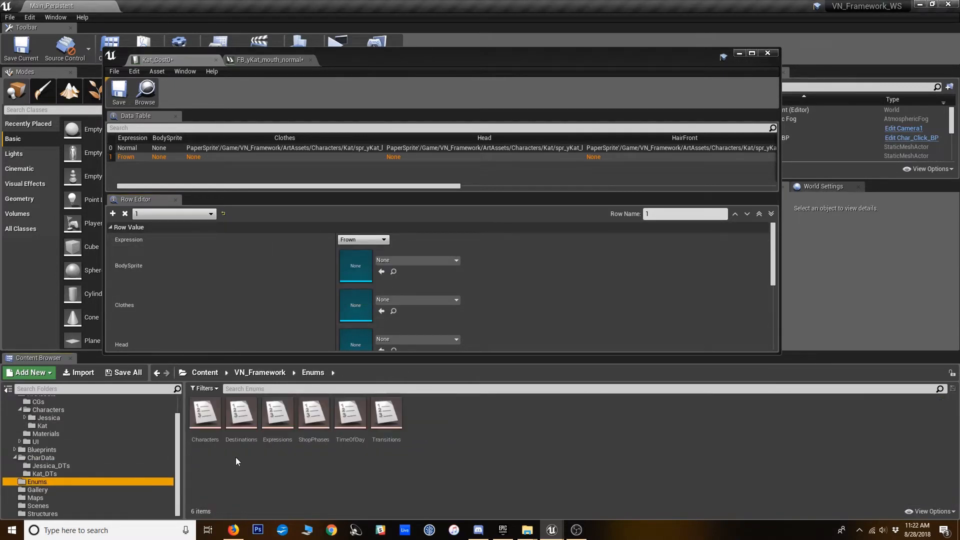
{"action": "double_click", "coordinate": [273, 440]}
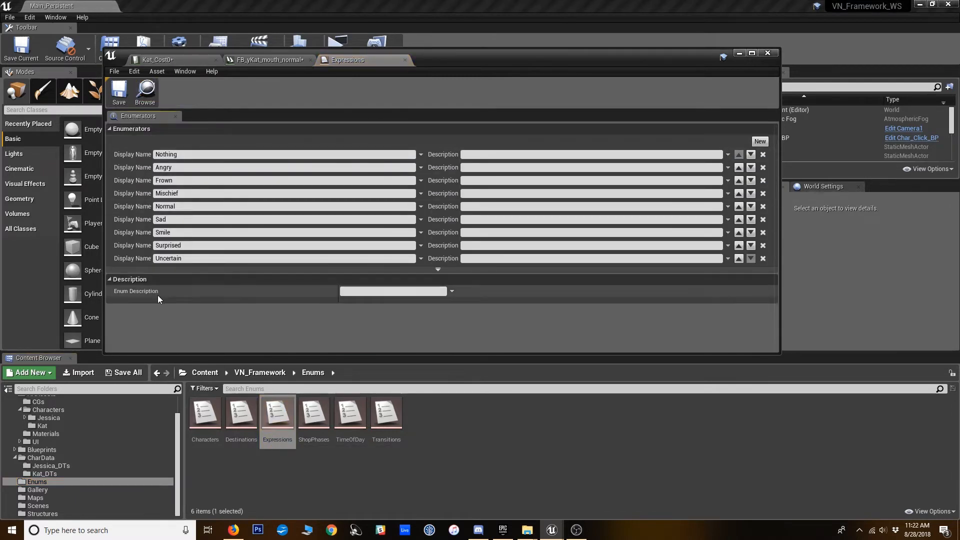
Step: Enlarge the editor window and examine the Expressions display names alongside the rows of Kat_Cost0
{"action": "left_click_drag", "start_coordinate": [134, 353], "coordinate": [134, 429]}
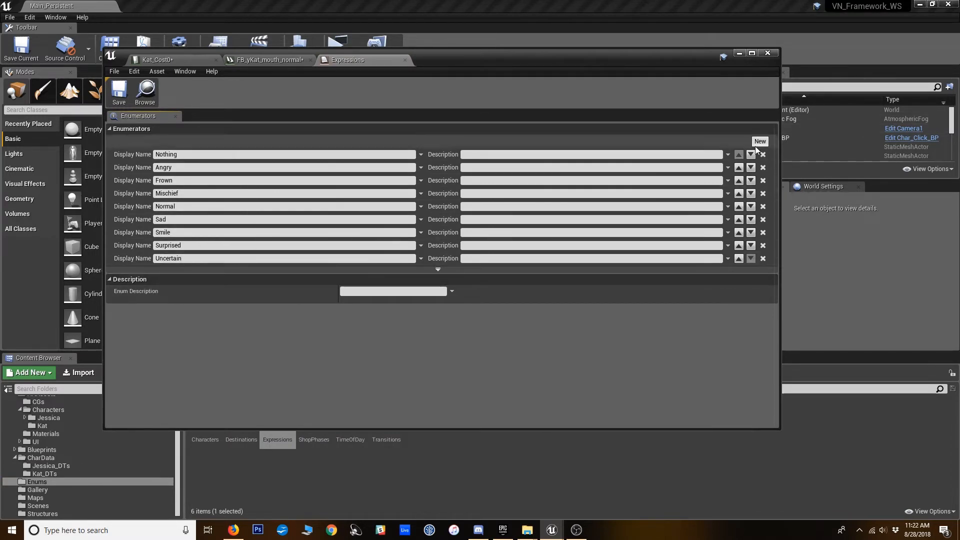
{"action": "left_click", "coordinate": [168, 167]}
{"action": "left_click", "coordinate": [180, 194]}
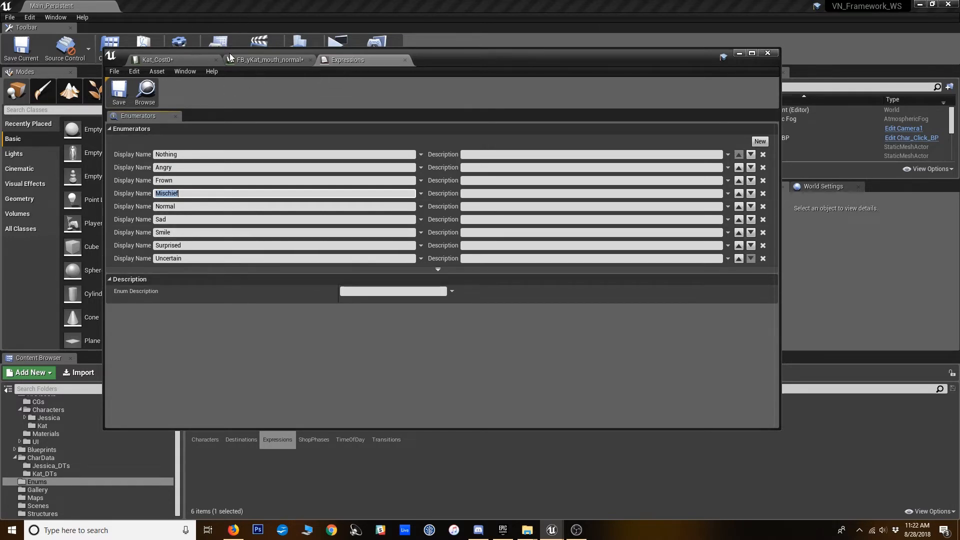
{"action": "left_click", "coordinate": [274, 62]}
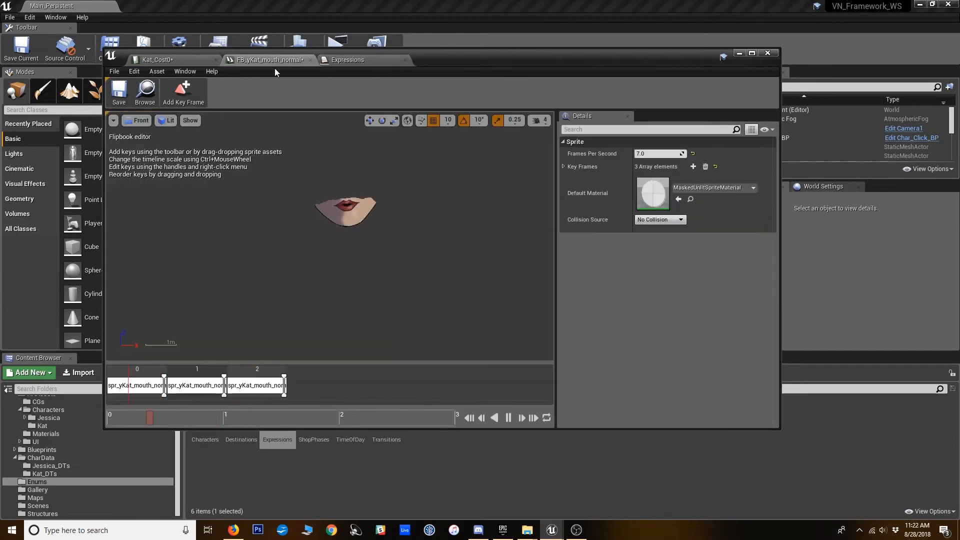
{"action": "left_click", "coordinate": [166, 59]}
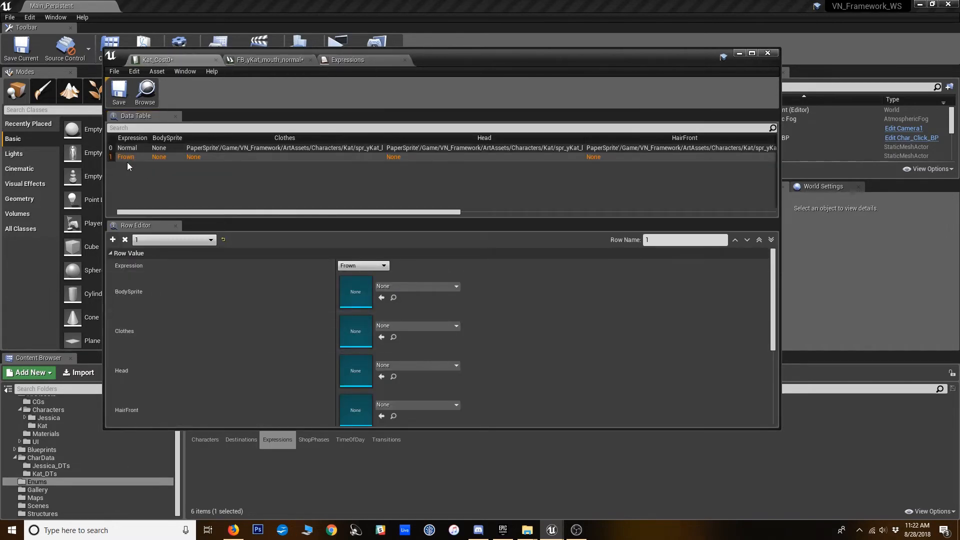
{"action": "left_click", "coordinate": [365, 59]}
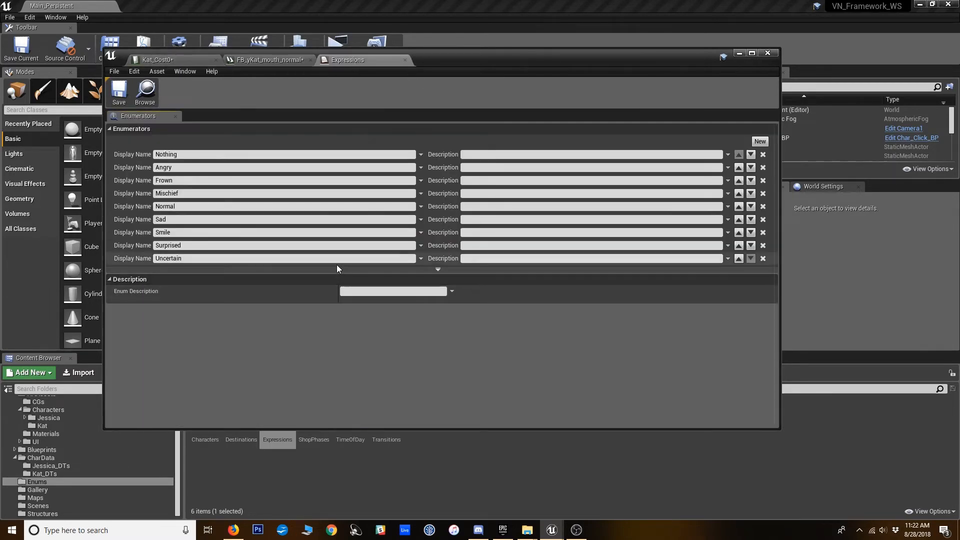
{"action": "left_click", "coordinate": [195, 167]}
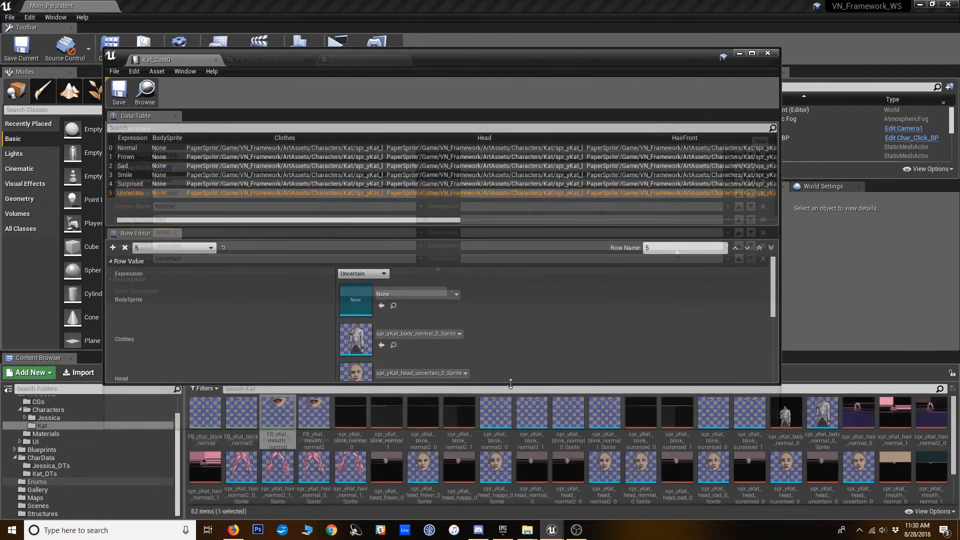
Step: Review the expression rows of Kat_Cost0 across all sprite and flipbook columns, and close the table
{"action": "left_click_drag", "start_coordinate": [511, 384], "coordinate": [520, 480]}
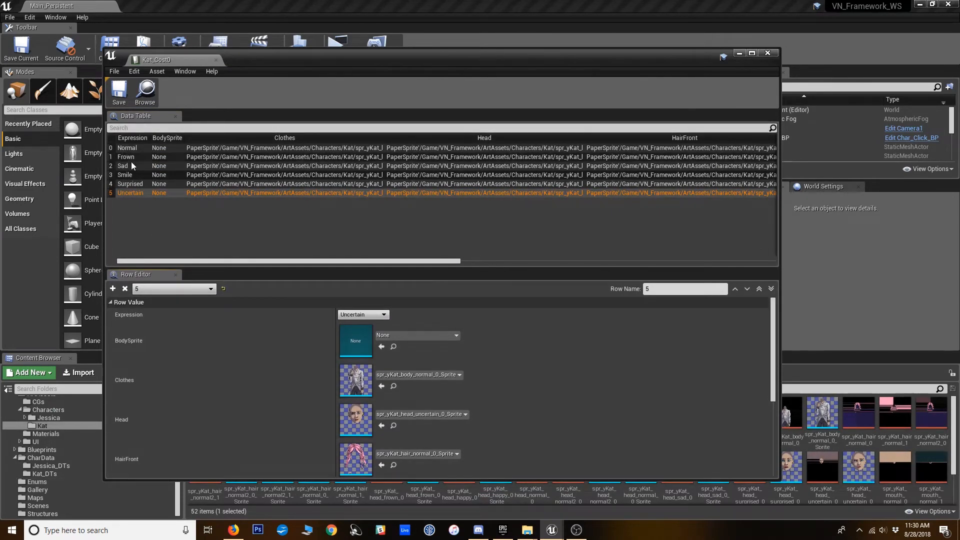
{"action": "left_click_drag", "start_coordinate": [165, 269], "coordinate": [520, 295]}
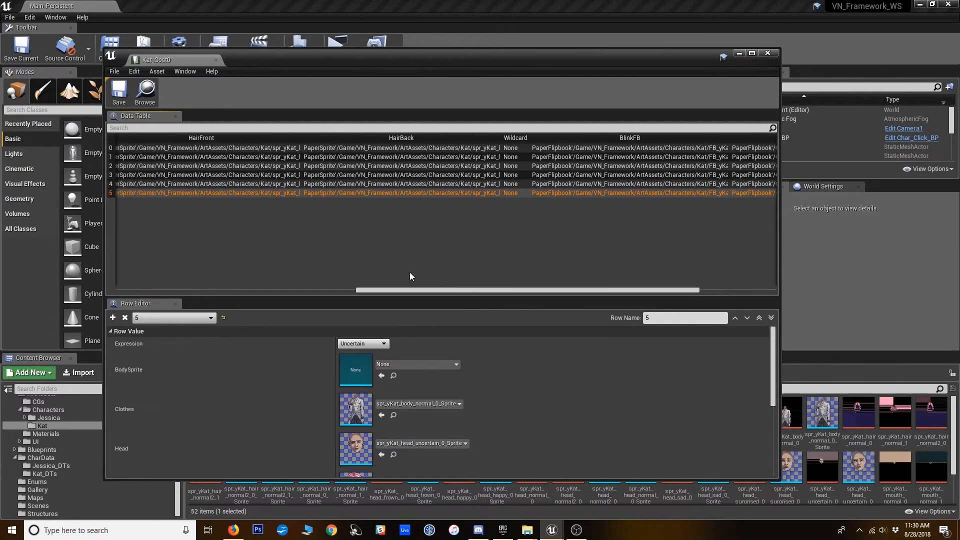
{"action": "left_click_drag", "start_coordinate": [387, 293], "coordinate": [150, 295]}
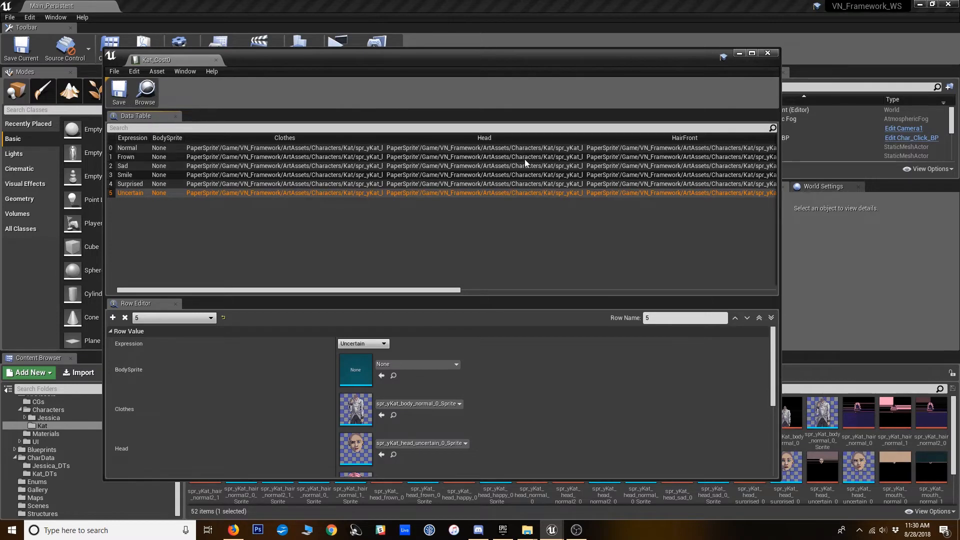
{"action": "left_click", "coordinate": [767, 53]}
Step: Open the CharacterDT data table from the CharData folder and select Katerina's row 12
{"action": "scroll", "coordinate": [110, 493], "scroll_direction": "up", "scroll_amount": 2}
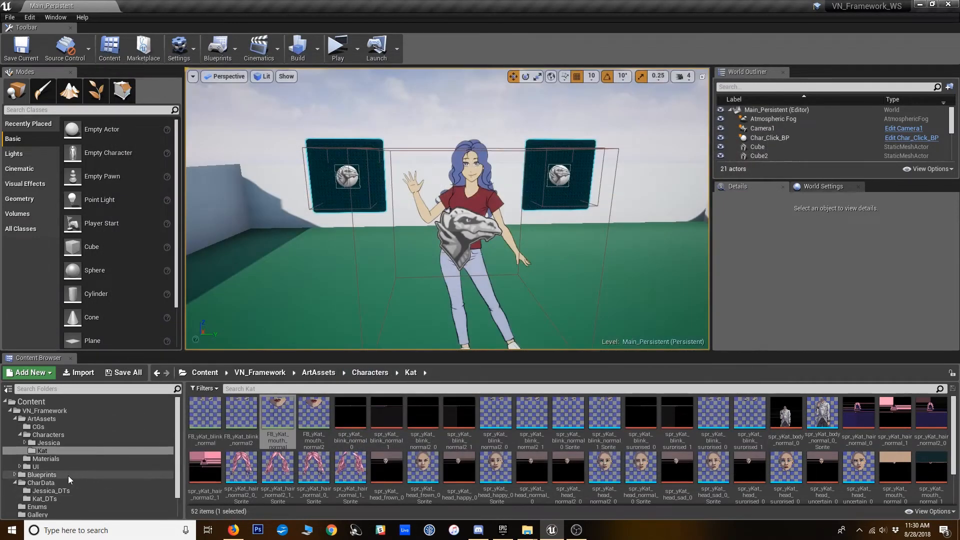
{"action": "left_click", "coordinate": [36, 486]}
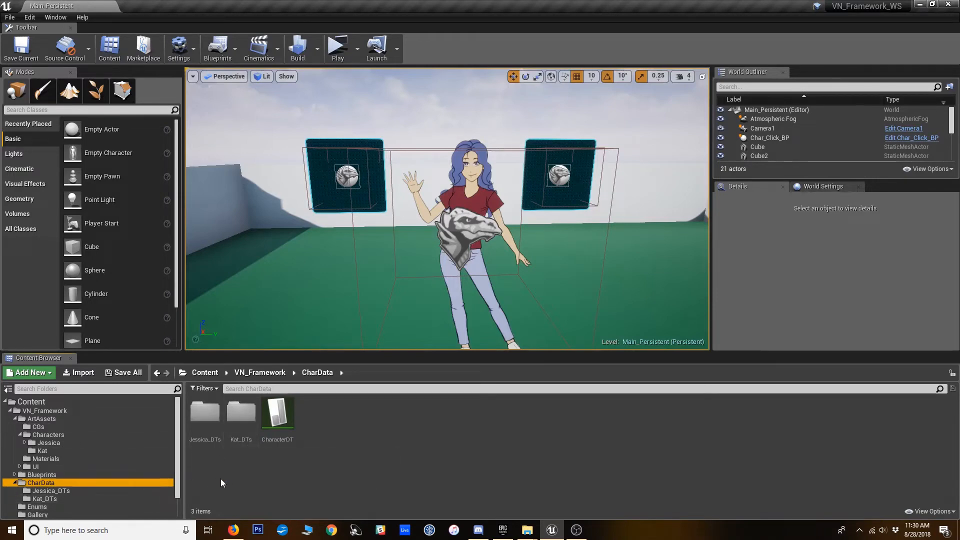
{"action": "left_click", "coordinate": [295, 459]}
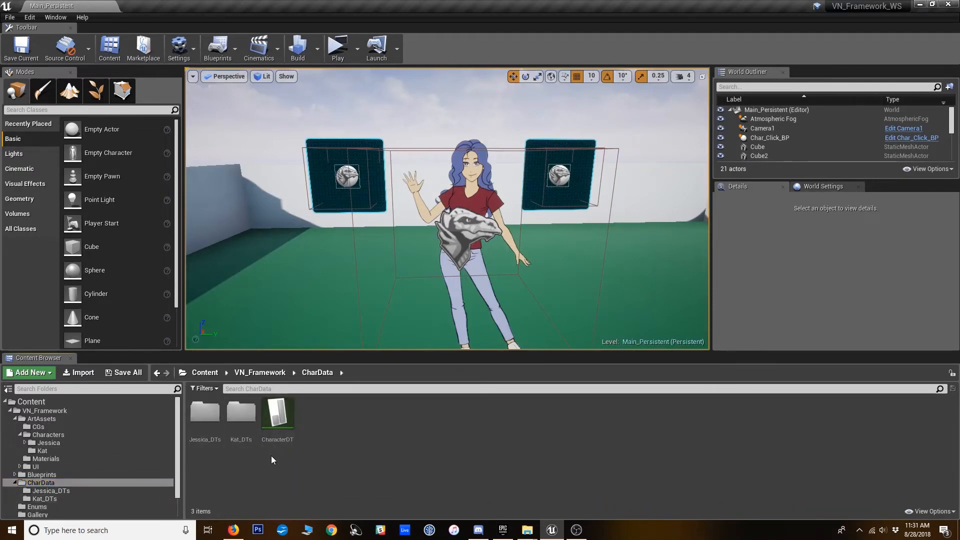
{"action": "double_click", "coordinate": [278, 412]}
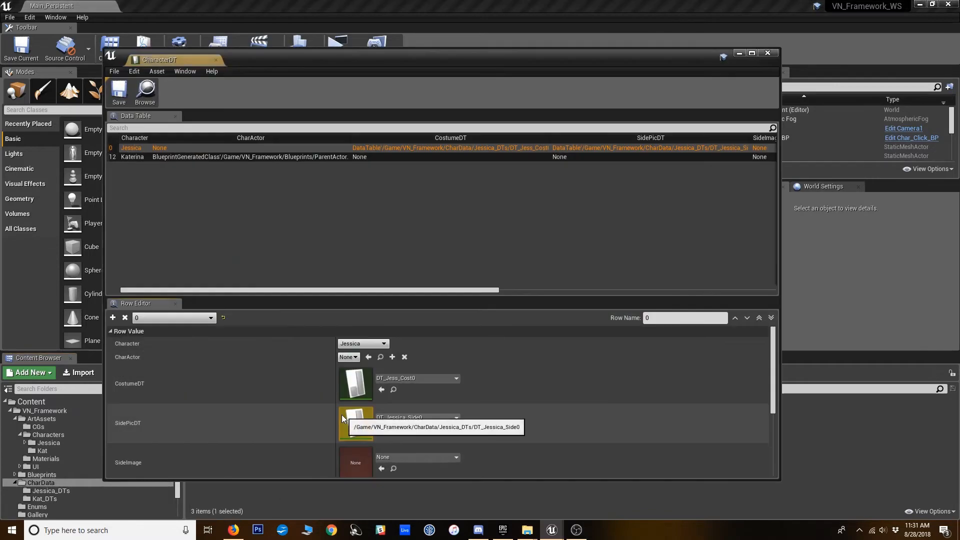
{"action": "left_click", "coordinate": [133, 157]}
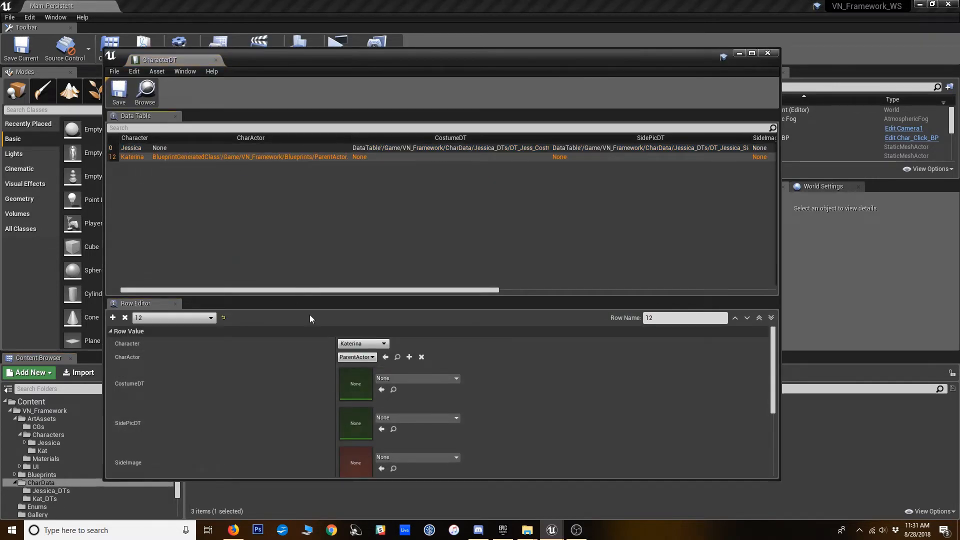
Step: Assign the Kat_Cost0 data table from the Kat_DTs folder as CostumeDT in Katerina's row of CharacterDT
{"action": "left_click", "coordinate": [140, 395]}
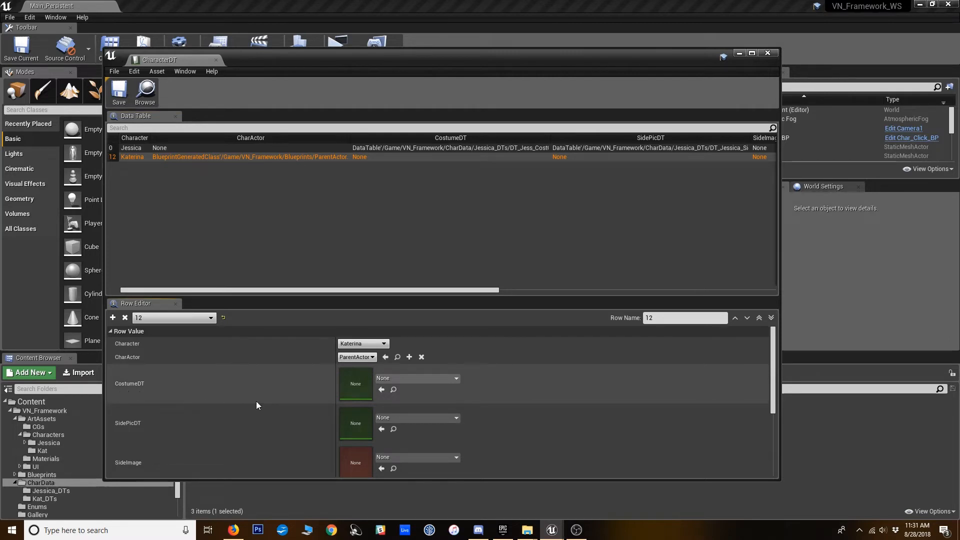
{"action": "left_click_drag", "start_coordinate": [248, 478], "coordinate": [265, 405]}
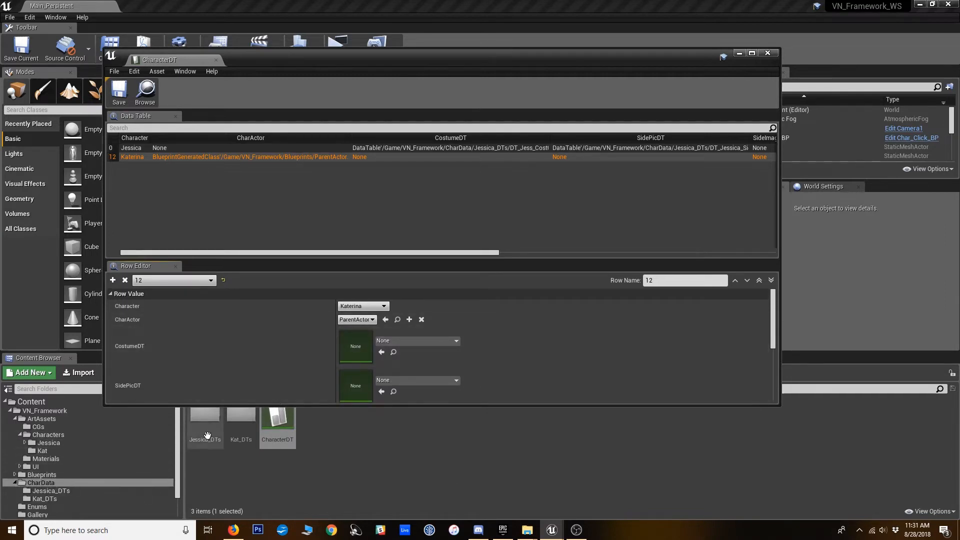
{"action": "double_click", "coordinate": [241, 431]}
{"action": "left_click_drag", "start_coordinate": [253, 405], "coordinate": [252, 385]}
{"action": "left_click", "coordinate": [206, 420]}
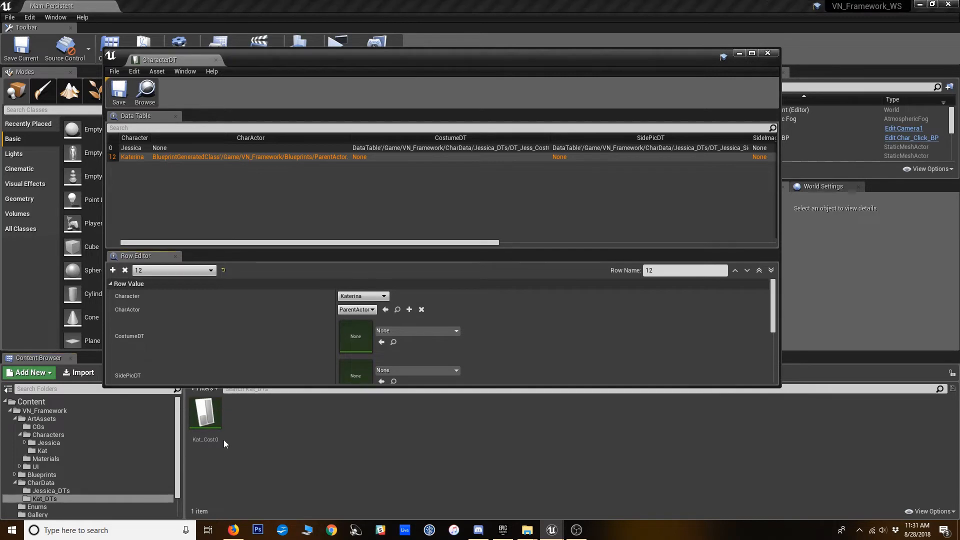
{"action": "left_click_drag", "start_coordinate": [484, 388], "coordinate": [484, 421]}
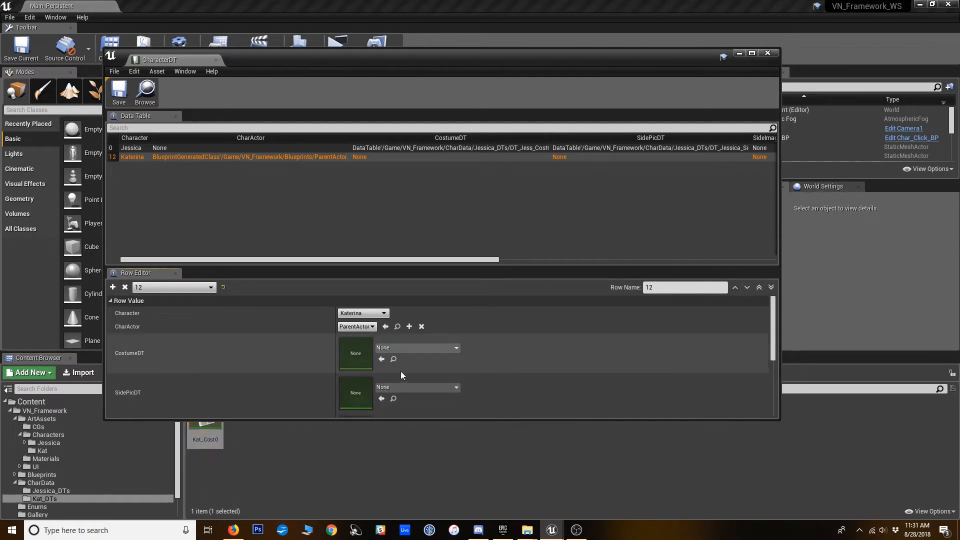
{"action": "left_click", "coordinate": [382, 359]}
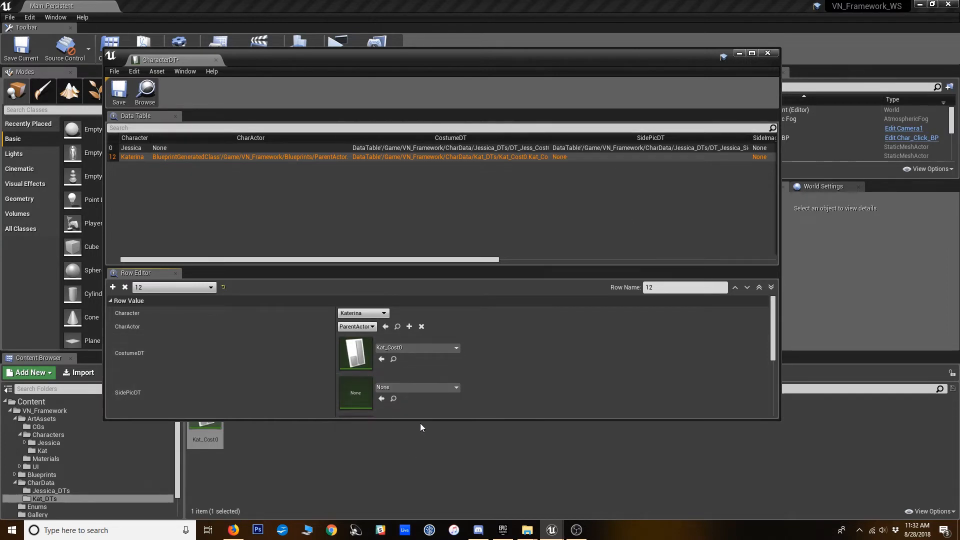
Step: Set the AccentColor of Katerina's row in CharacterDT to a light pink
{"action": "left_click_drag", "start_coordinate": [418, 420], "coordinate": [415, 489]}
{"action": "scroll", "coordinate": [212, 379], "scroll_direction": "down", "scroll_amount": 2}
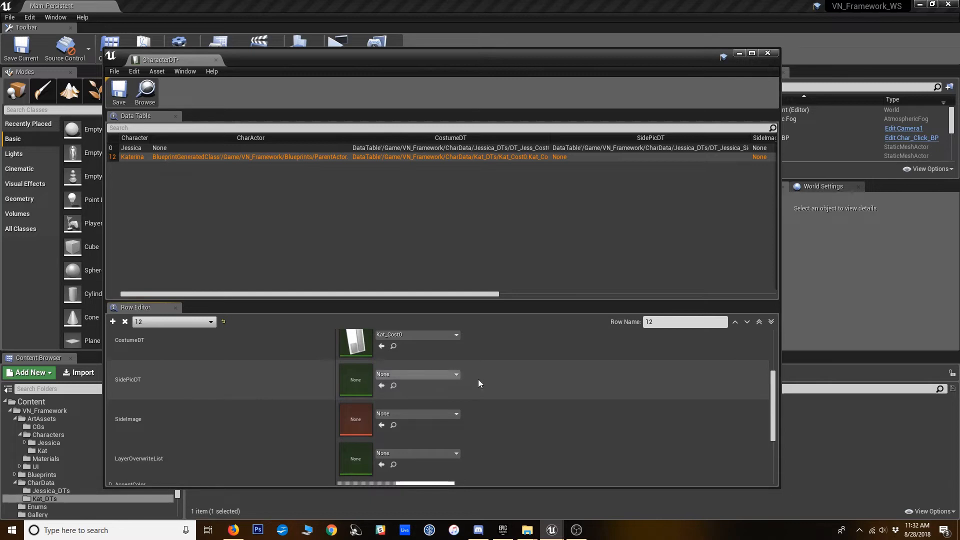
{"action": "left_click_drag", "start_coordinate": [460, 296], "coordinate": [487, 296]}
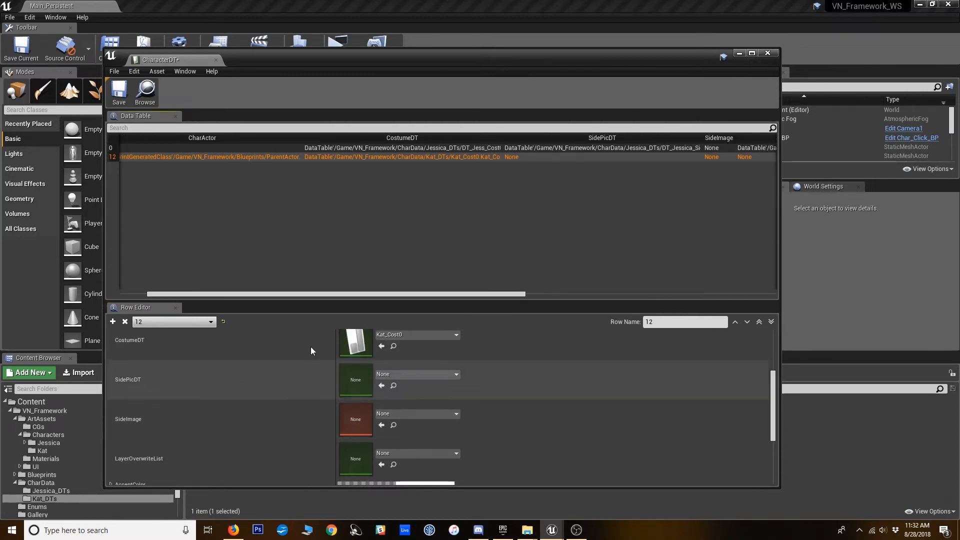
{"action": "scroll", "coordinate": [124, 448], "scroll_direction": "down", "scroll_amount": 2}
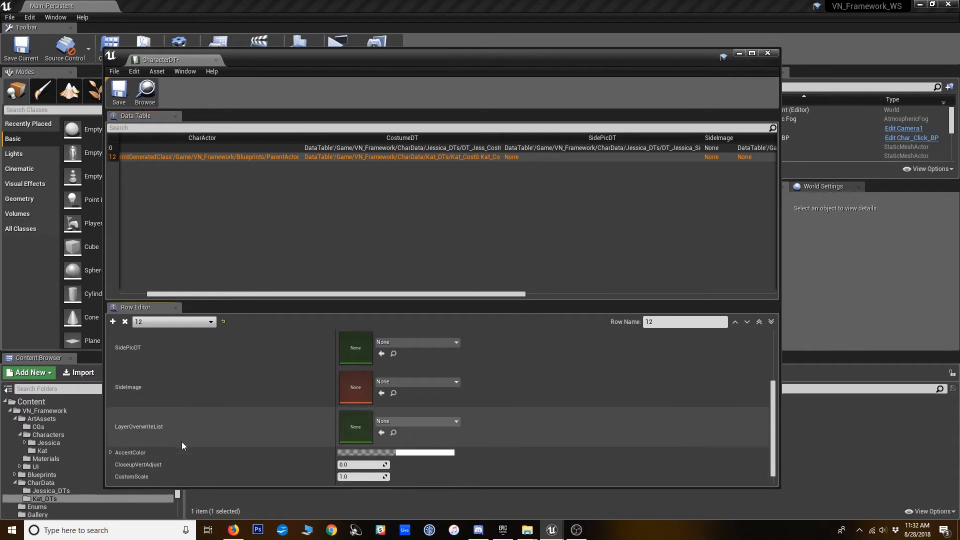
{"action": "left_click_drag", "start_coordinate": [238, 490], "coordinate": [238, 489]}
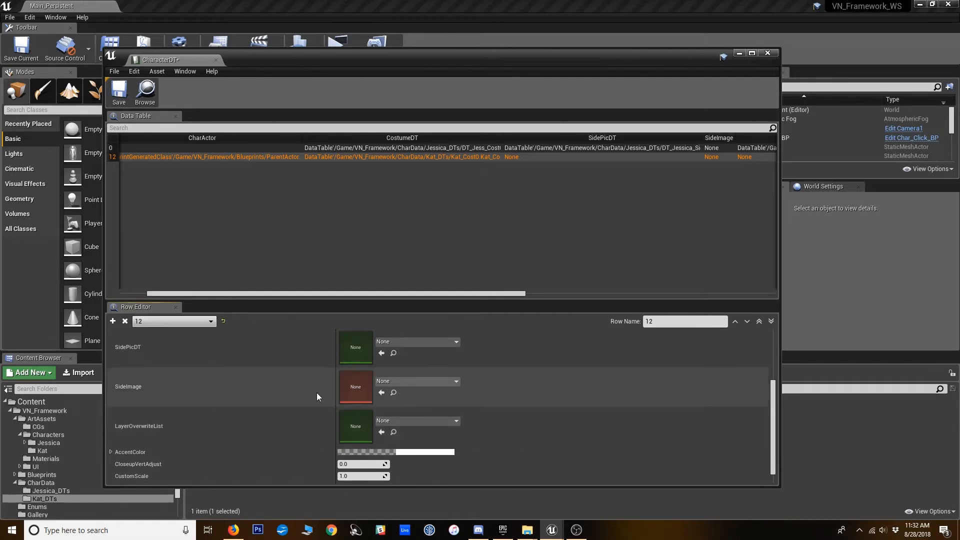
{"action": "scroll", "coordinate": [238, 430], "scroll_direction": "down", "scroll_amount": 1}
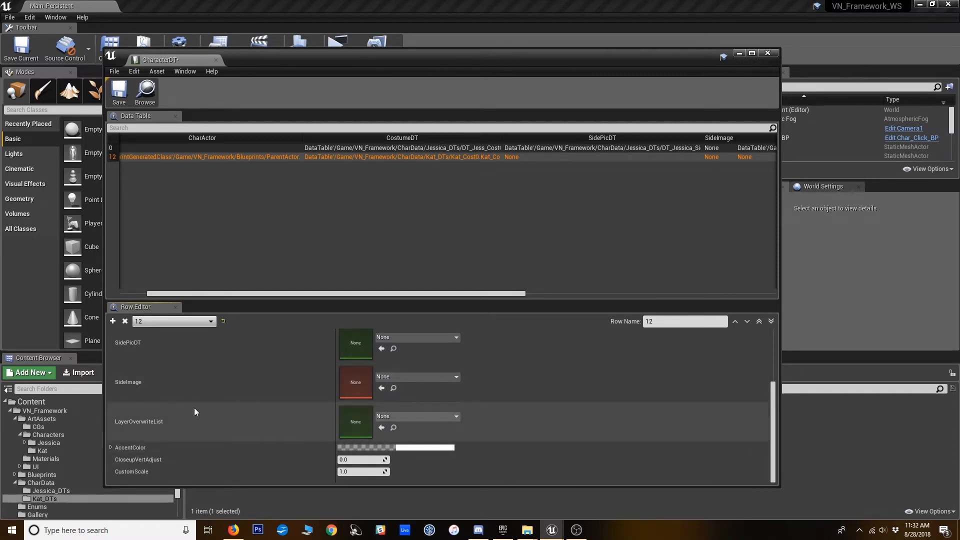
{"action": "left_click", "coordinate": [420, 446]}
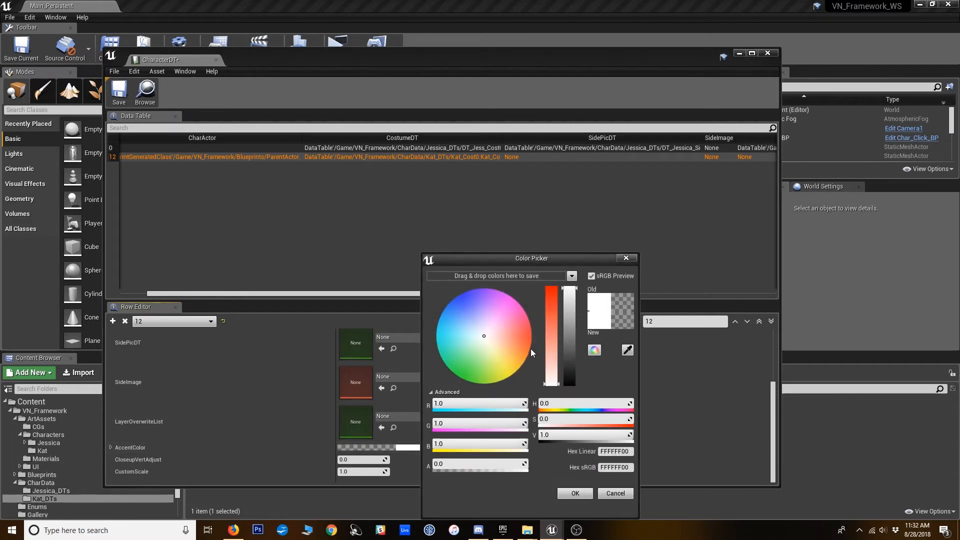
{"action": "mouse_move", "coordinate": [497, 329]}
{"action": "left_mouse_down"}
{"action": "mouse_move", "coordinate": [520, 307]}
{"action": "mouse_move", "coordinate": [553, 315]}
{"action": "mouse_move", "coordinate": [552, 303]}
{"action": "mouse_move", "coordinate": [563, 313]}
{"action": "mouse_move", "coordinate": [510, 305]}
{"action": "left_mouse_up"}
{"action": "left_click", "coordinate": [575, 493]}
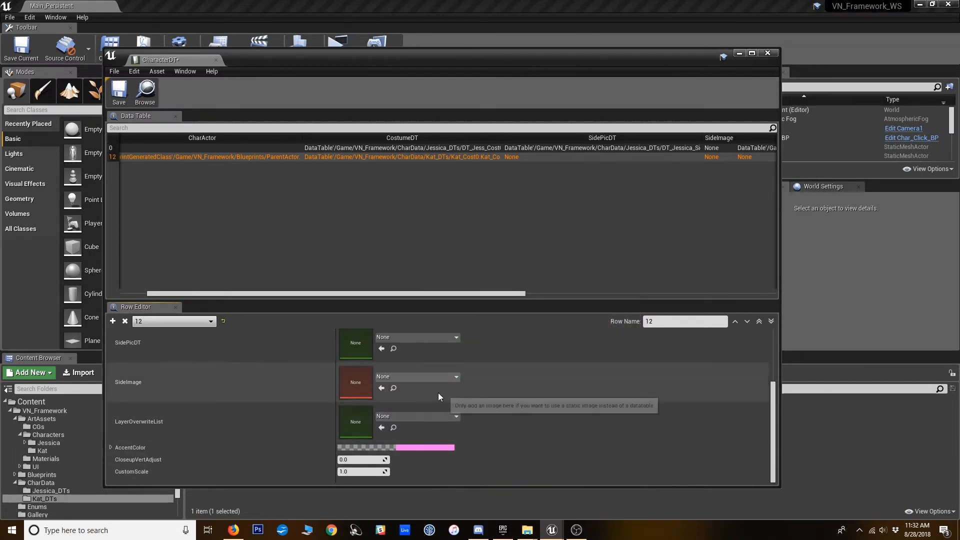
{"action": "scroll", "coordinate": [270, 393], "scroll_direction": "up", "scroll_amount": 2}
{"action": "scroll", "coordinate": [360, 425], "scroll_direction": "down", "scroll_amount": 2}
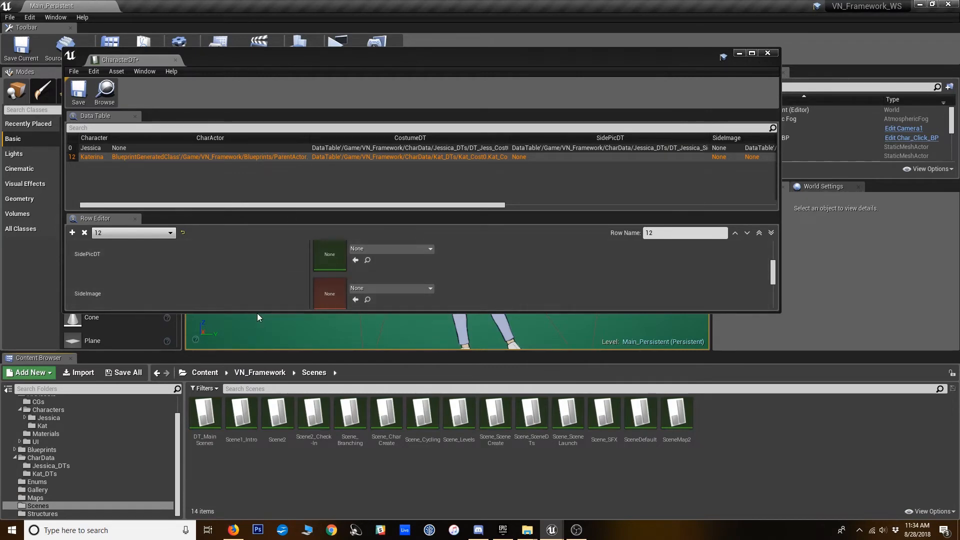
Step: Open the Scene_SceneDTs data table from the Scenes folder and show its last rows
{"action": "left_click_drag", "start_coordinate": [257, 313], "coordinate": [258, 320]}
{"action": "left_click", "coordinate": [536, 444]}
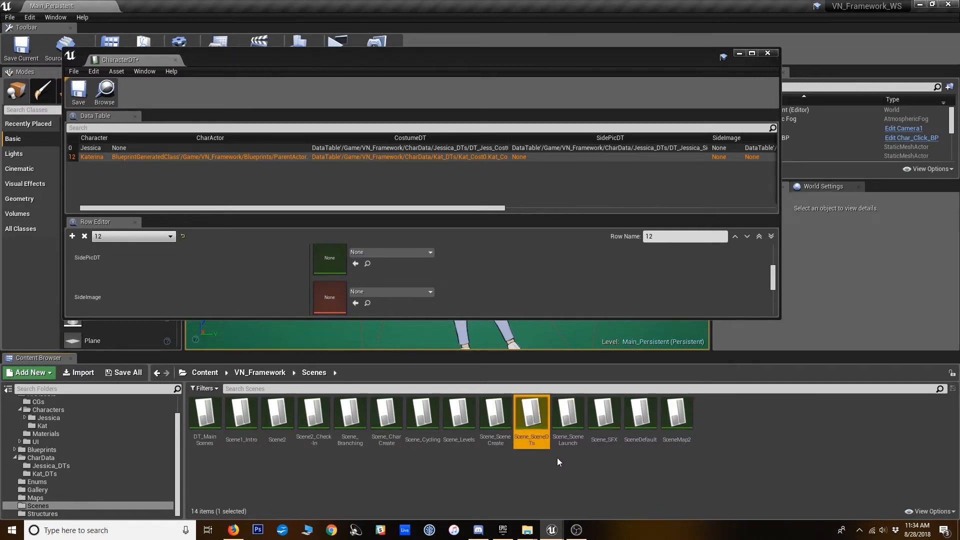
{"action": "double_click", "coordinate": [525, 440]}
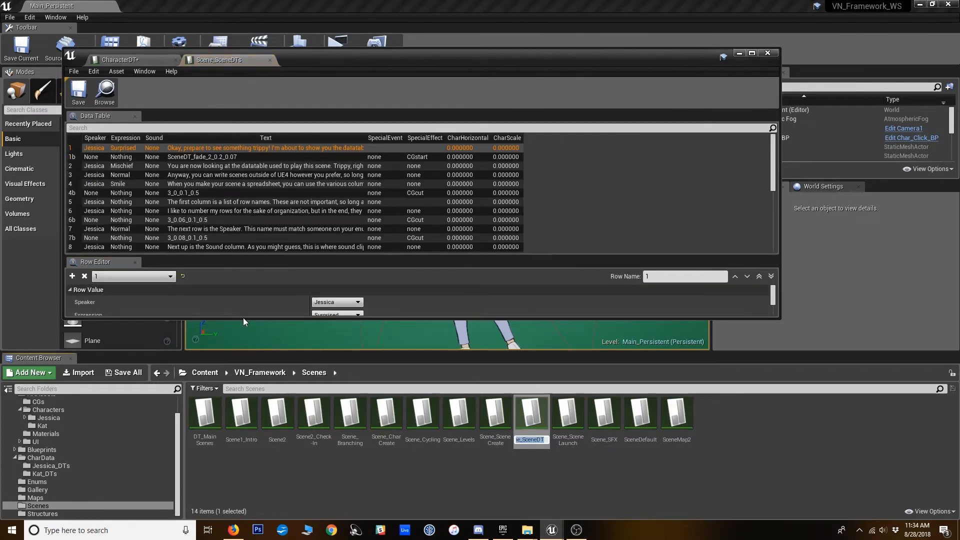
{"action": "left_click_drag", "start_coordinate": [243, 317], "coordinate": [252, 415]}
{"action": "scroll", "coordinate": [277, 280], "scroll_direction": "down", "scroll_amount": 5}
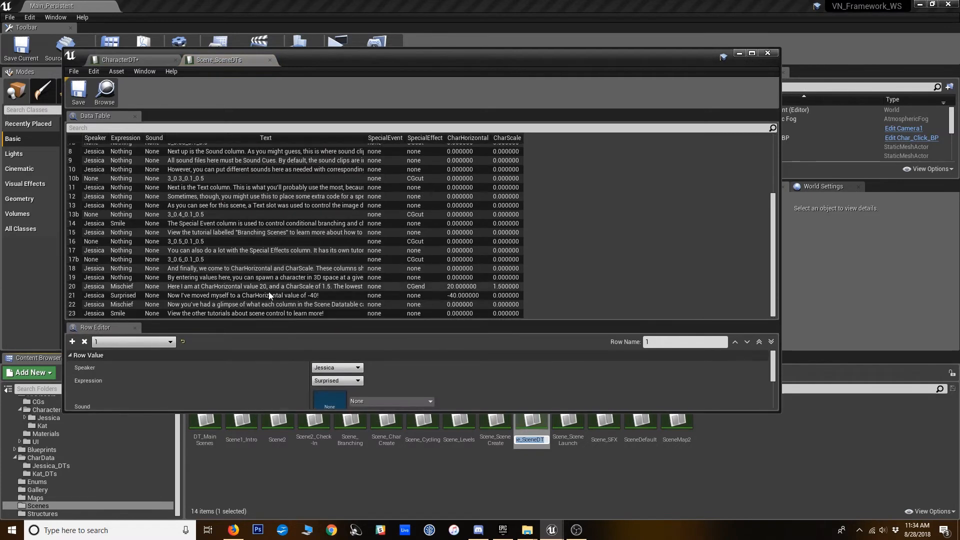
Step: Add a new row to Scene_SceneDTs and move it up to sit between rows 20 and 21
{"action": "left_click", "coordinate": [124, 305]}
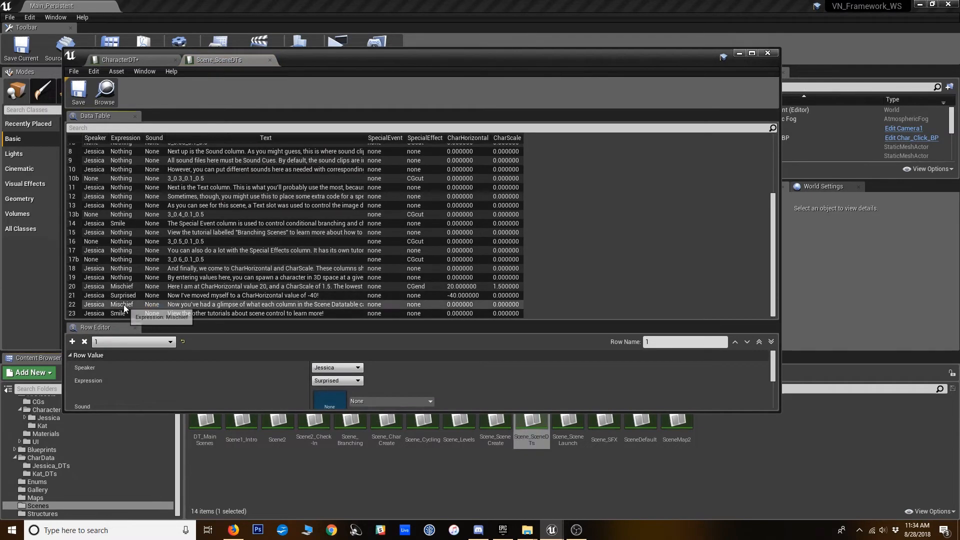
{"action": "left_click", "coordinate": [454, 298]}
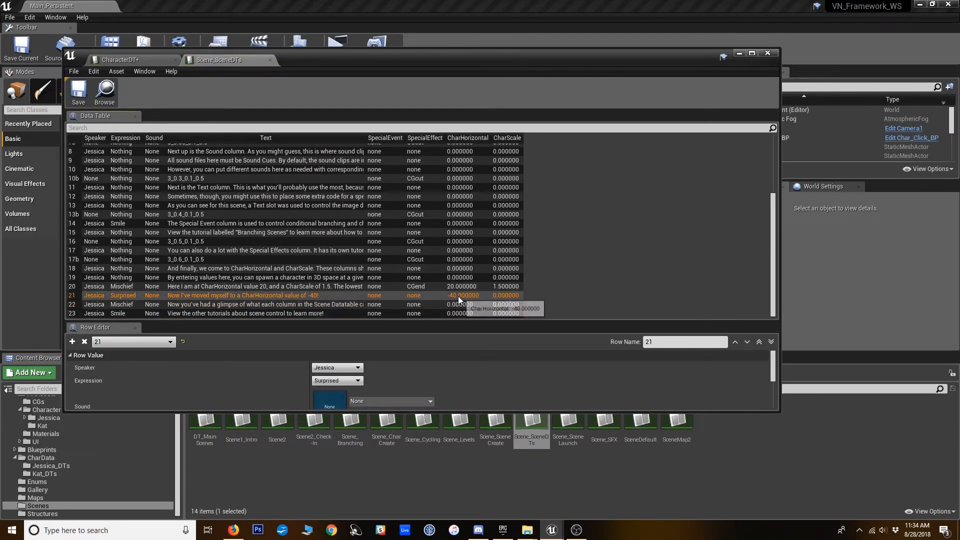
{"action": "left_click", "coordinate": [461, 410]}
{"action": "left_click_drag", "start_coordinate": [461, 412], "coordinate": [464, 434]}
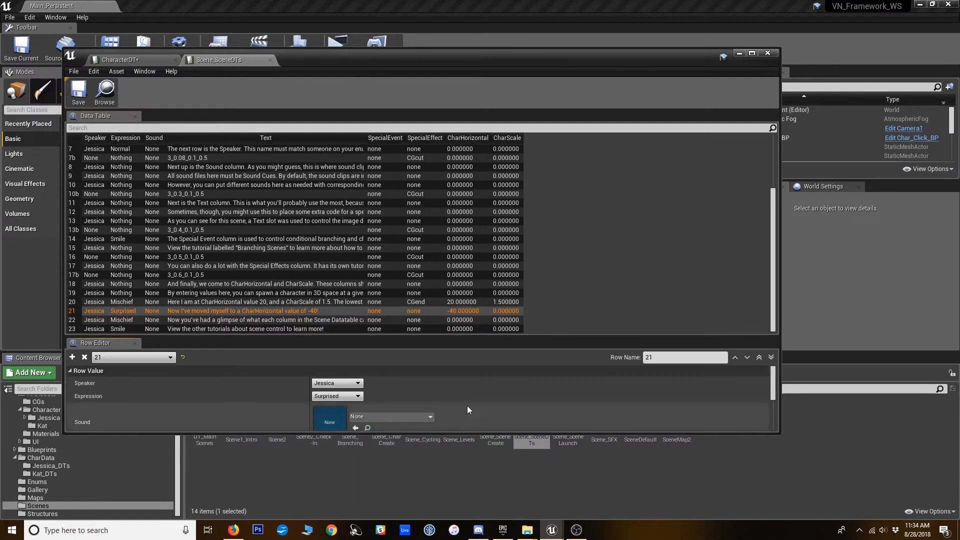
{"action": "left_click", "coordinate": [195, 321]}
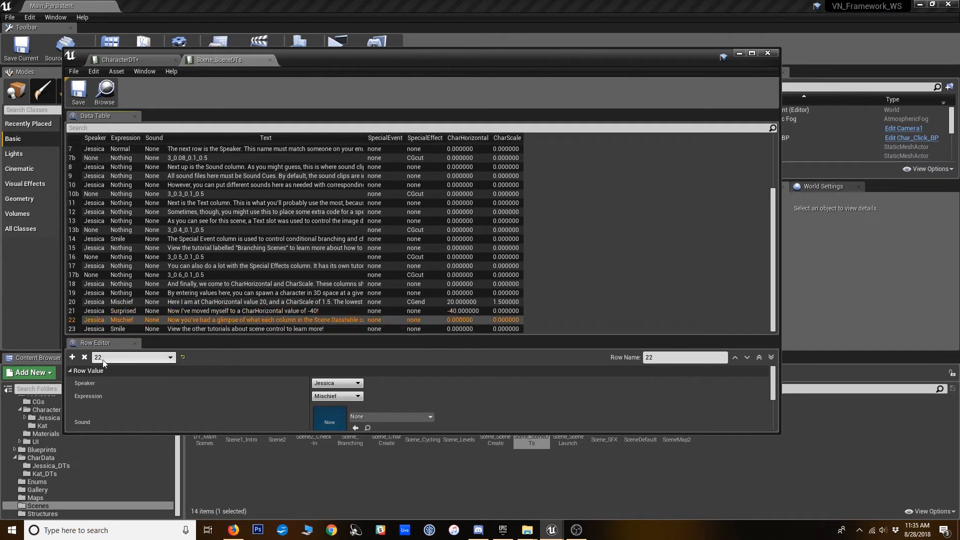
{"action": "left_click", "coordinate": [73, 357]}
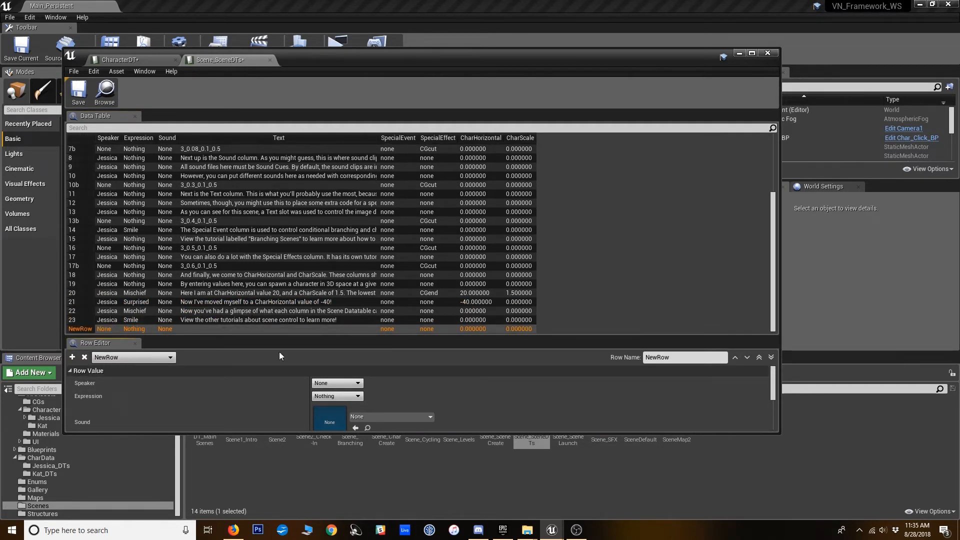
{"action": "left_click", "coordinate": [735, 358]}
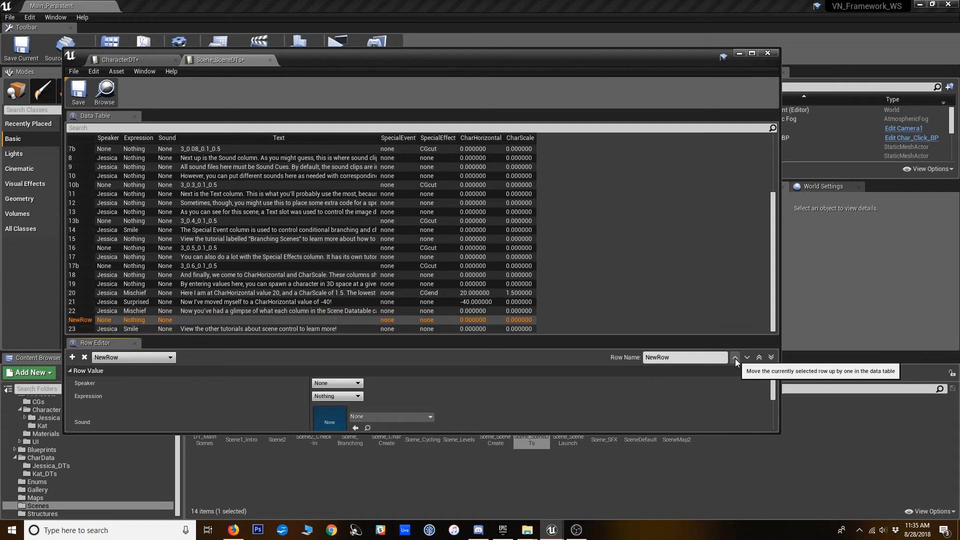
{"action": "left_click", "coordinate": [735, 358]}
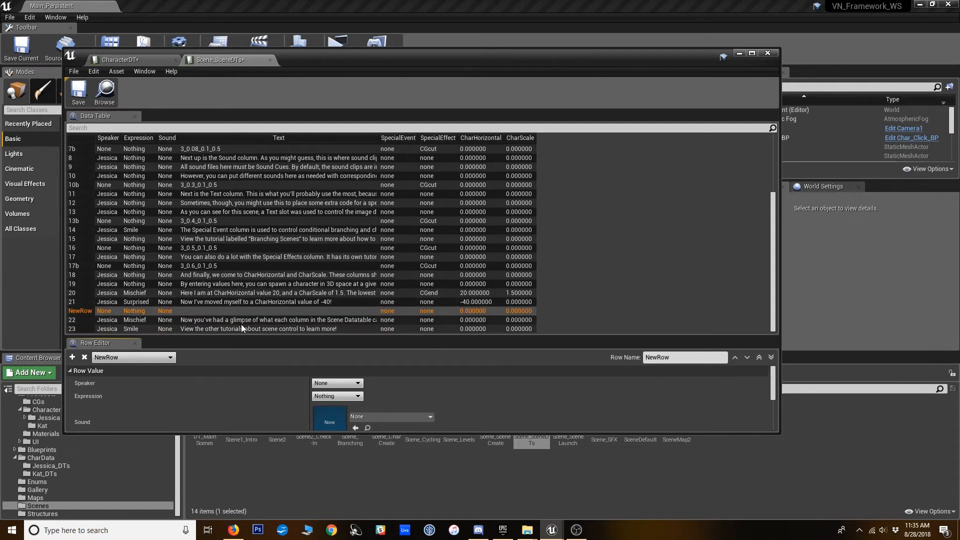
{"action": "left_click", "coordinate": [735, 358]}
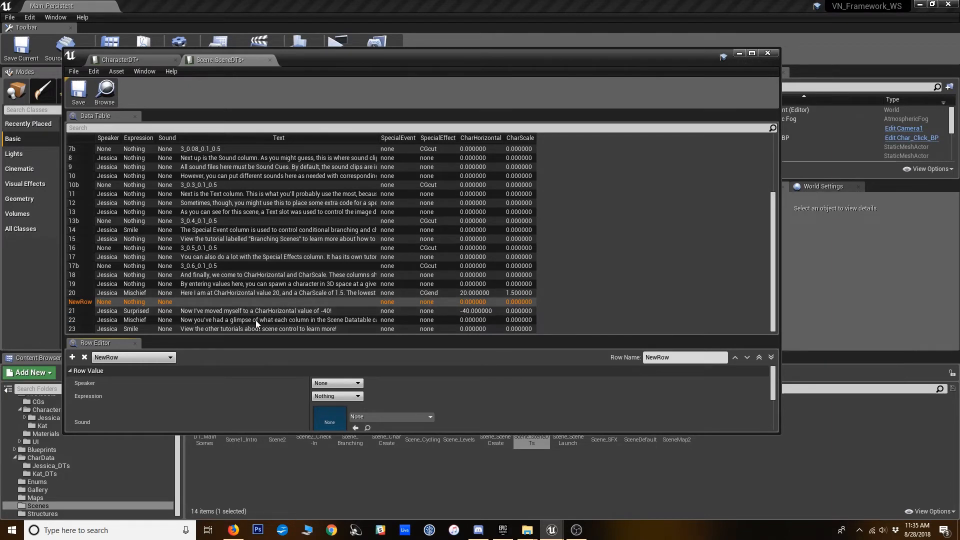
Step: Set the Speaker of the new Scene_SceneDTs row to Katerina
{"action": "left_click", "coordinate": [338, 384]}
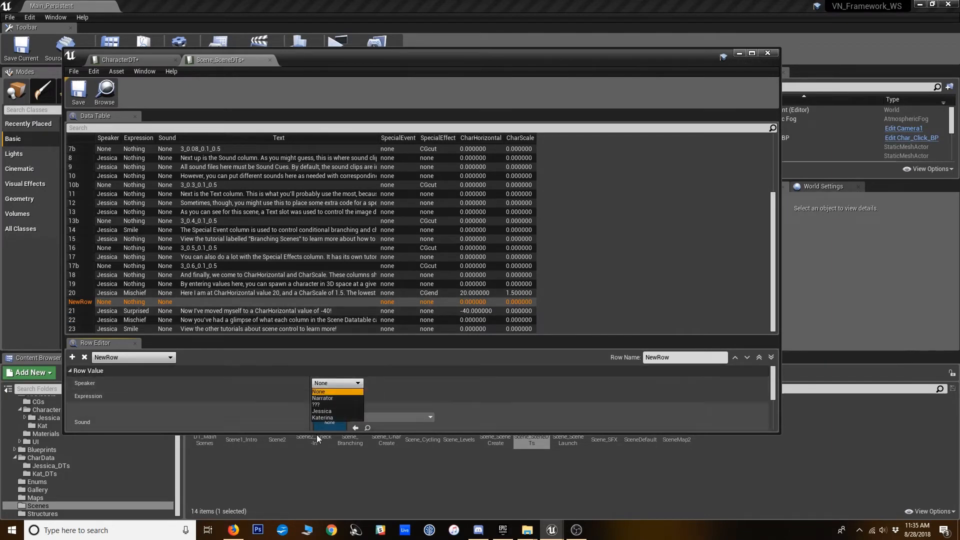
{"action": "left_click", "coordinate": [321, 417]}
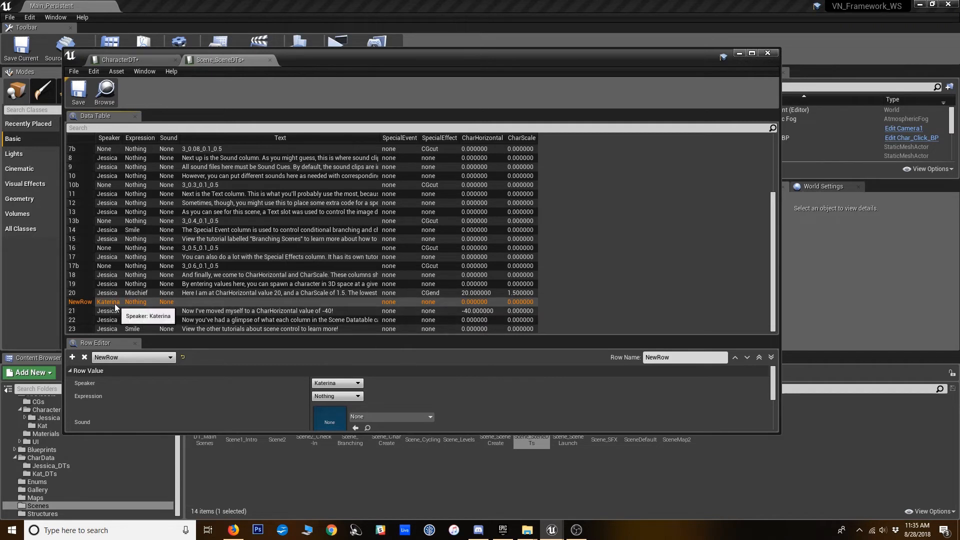
{"action": "scroll", "coordinate": [396, 404], "scroll_direction": "down", "scroll_amount": 2}
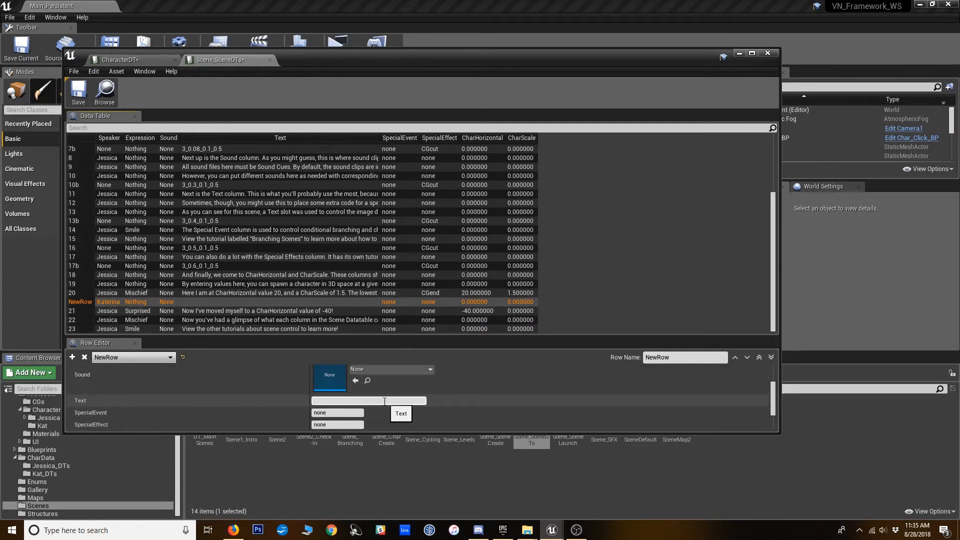
Step: Set the new Katerina row's CharHorizontal to 40 and its CharScale to 1.5
{"action": "scroll", "coordinate": [337, 403], "scroll_direction": "down", "scroll_amount": 1}
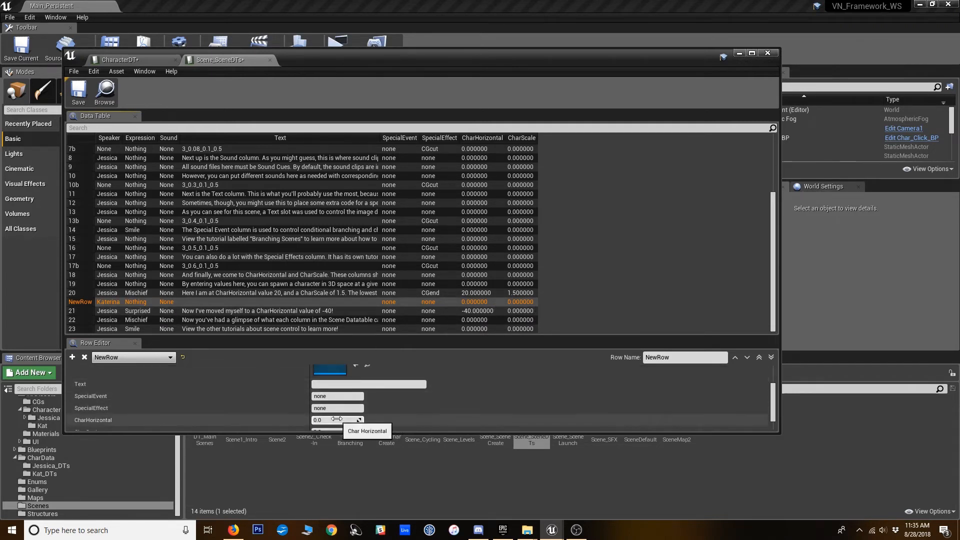
{"action": "left_click", "coordinate": [333, 419]}
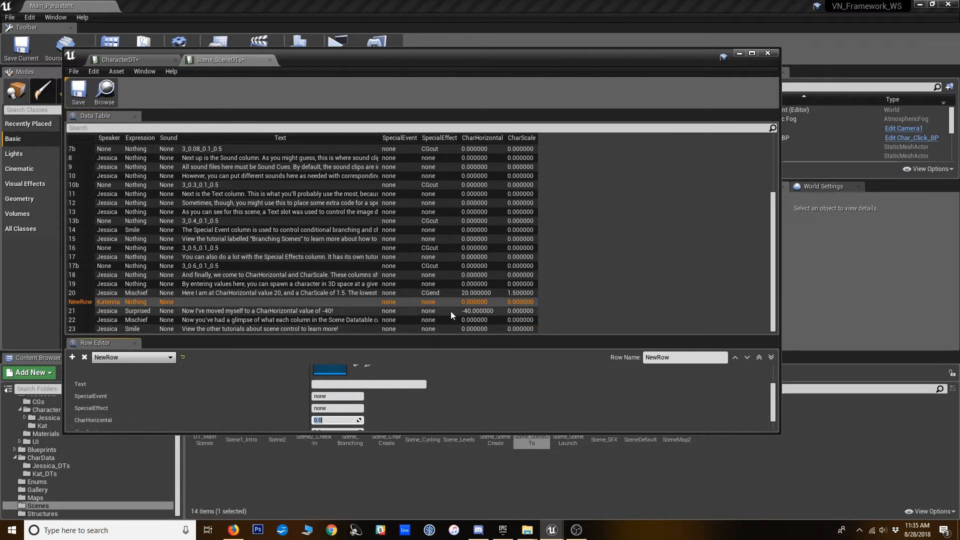
{"action": "type", "text": "40"}
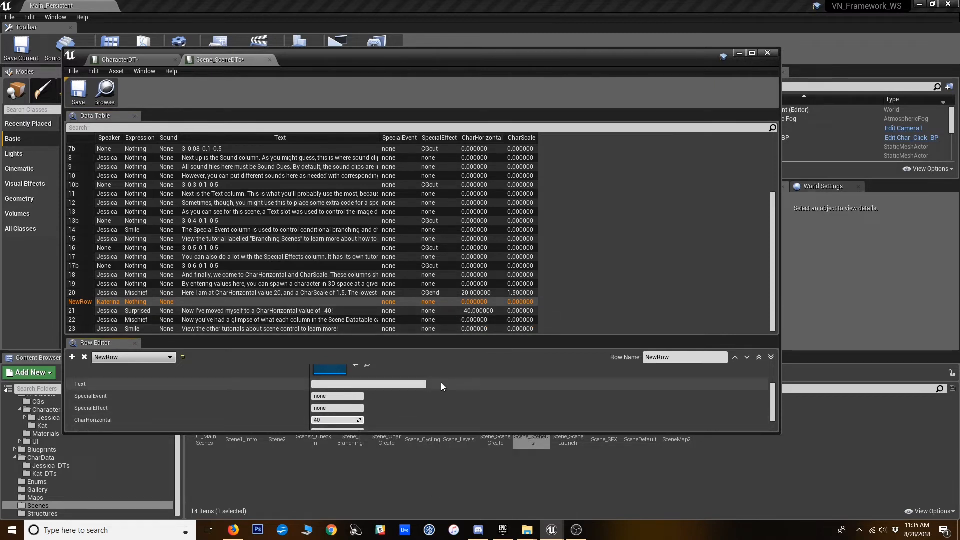
{"action": "key", "text": "Return"}
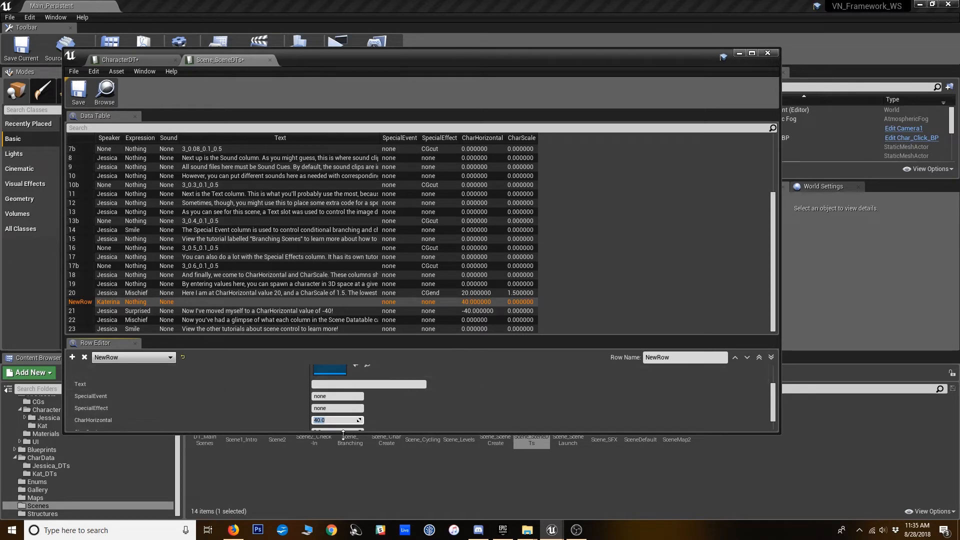
{"action": "left_click", "coordinate": [533, 294]}
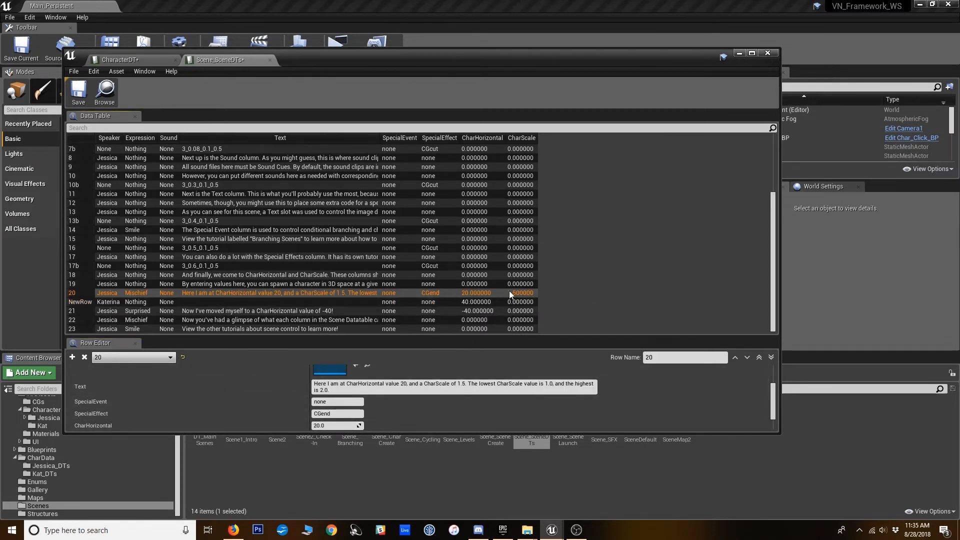
{"action": "left_click", "coordinate": [504, 303]}
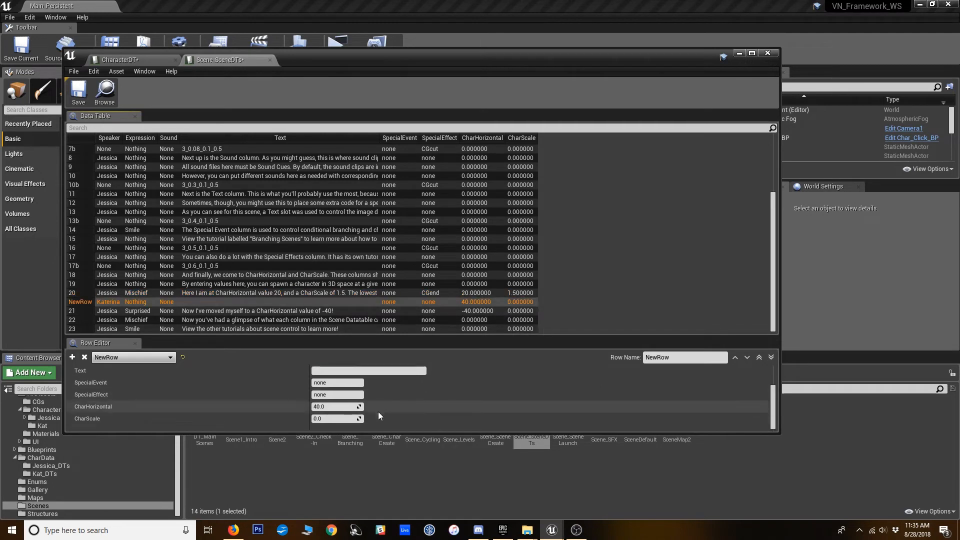
{"action": "left_click", "coordinate": [332, 418]}
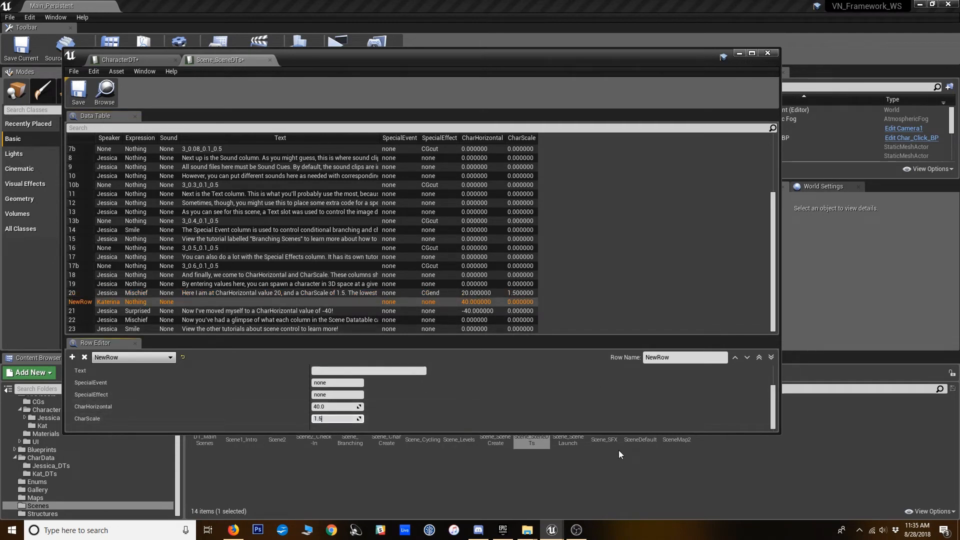
{"action": "key", "text": "Return"}
Step: Add another row to Scene_SceneDTs and move it up to sit between rows 21 and 22
{"action": "left_click", "coordinate": [184, 312]}
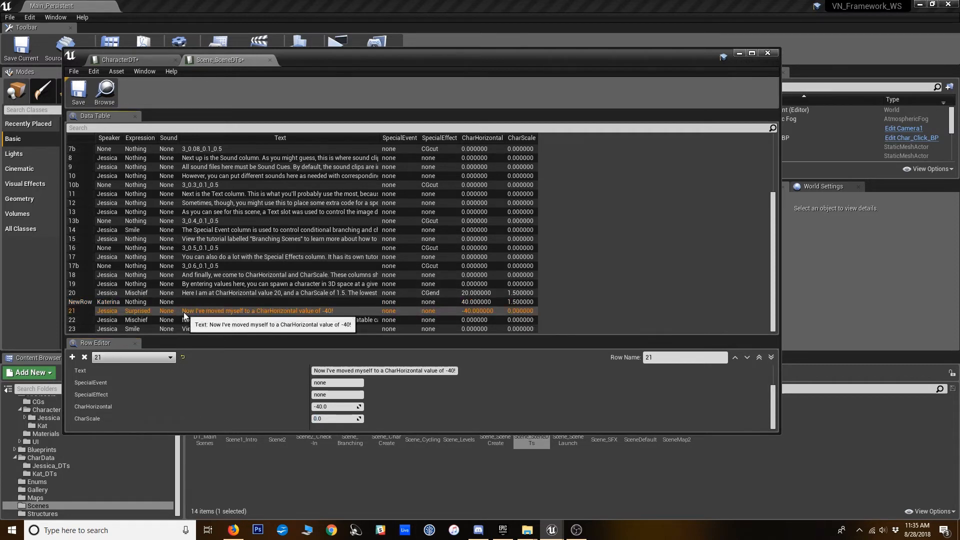
{"action": "left_click", "coordinate": [73, 358]}
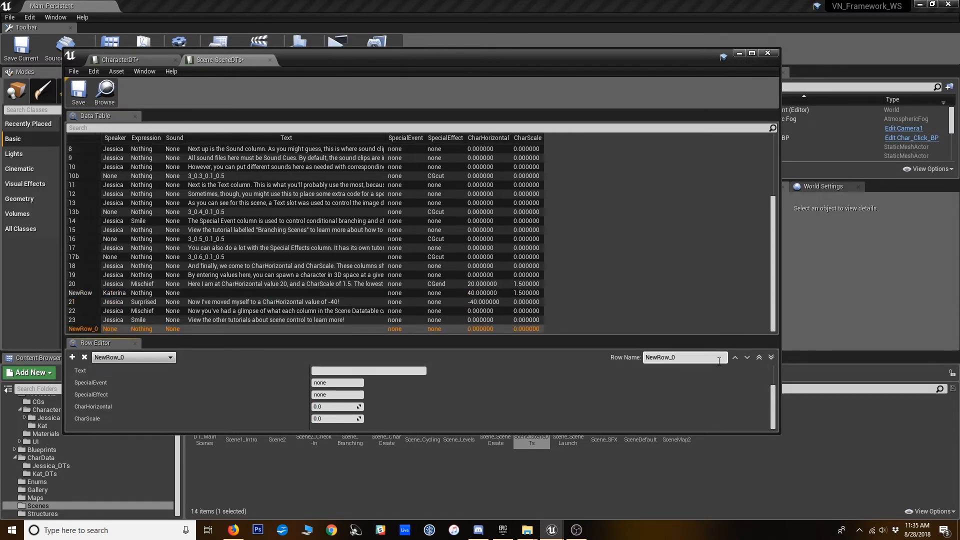
{"action": "left_click", "coordinate": [735, 358]}
{"action": "left_click", "coordinate": [735, 358]}
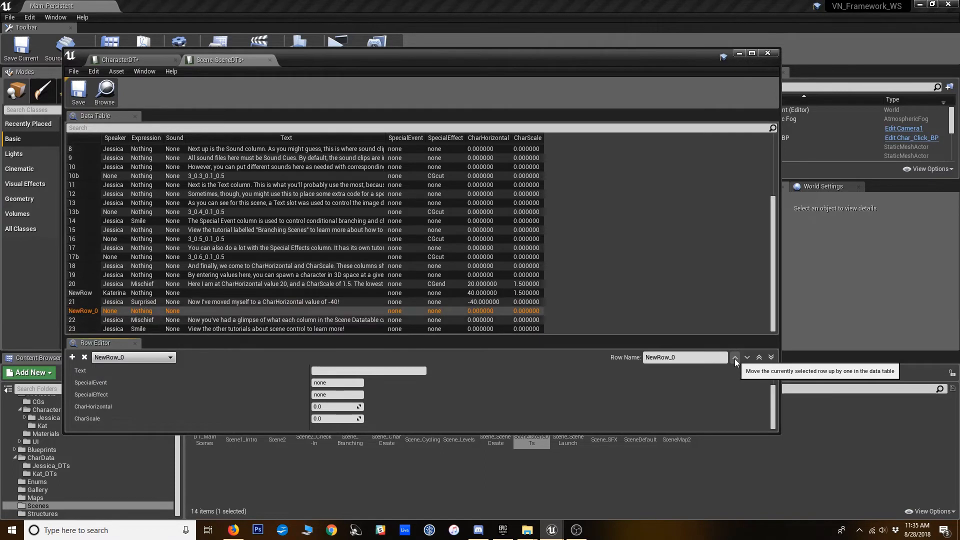
Step: Fill in the row below row 21 with Speaker Katerina, Expression Smile and Text "Now I'm here too!"
{"action": "scroll", "coordinate": [331, 377], "scroll_direction": "up", "scroll_amount": 5}
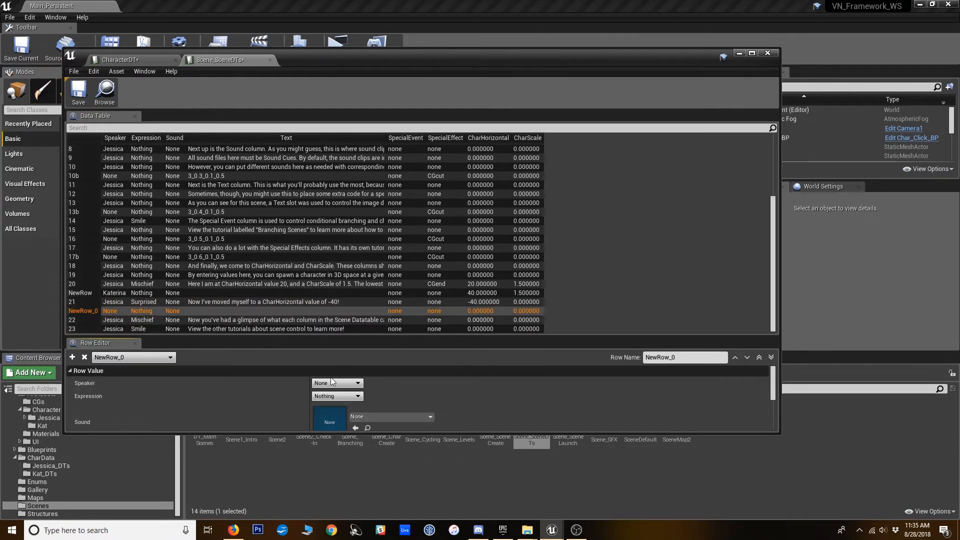
{"action": "left_click", "coordinate": [334, 383]}
{"action": "left_click", "coordinate": [334, 415]}
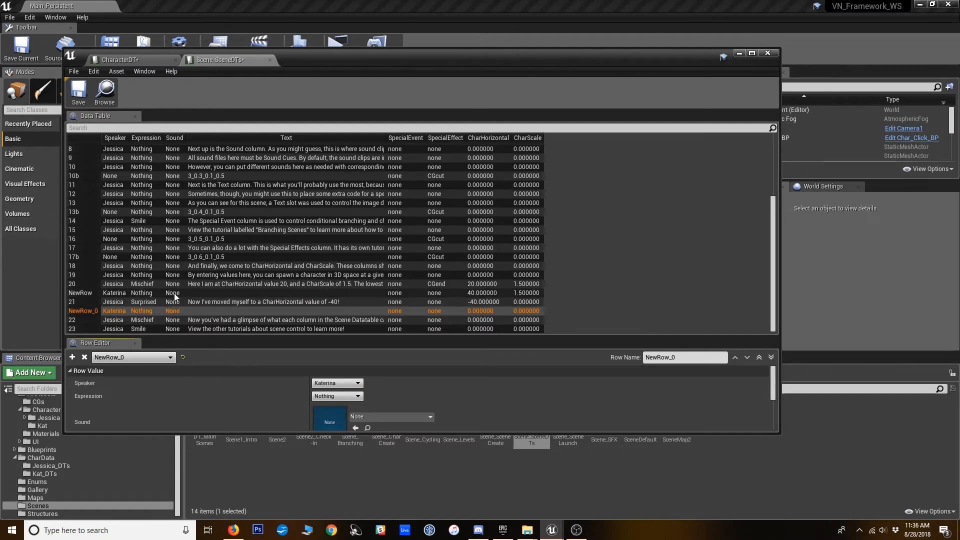
{"action": "left_click", "coordinate": [336, 396]}
{"action": "left_click", "coordinate": [331, 444]}
{"action": "scroll", "coordinate": [418, 389], "scroll_direction": "down", "scroll_amount": 1}
{"action": "scroll", "coordinate": [418, 389], "scroll_direction": "down", "scroll_amount": 2}
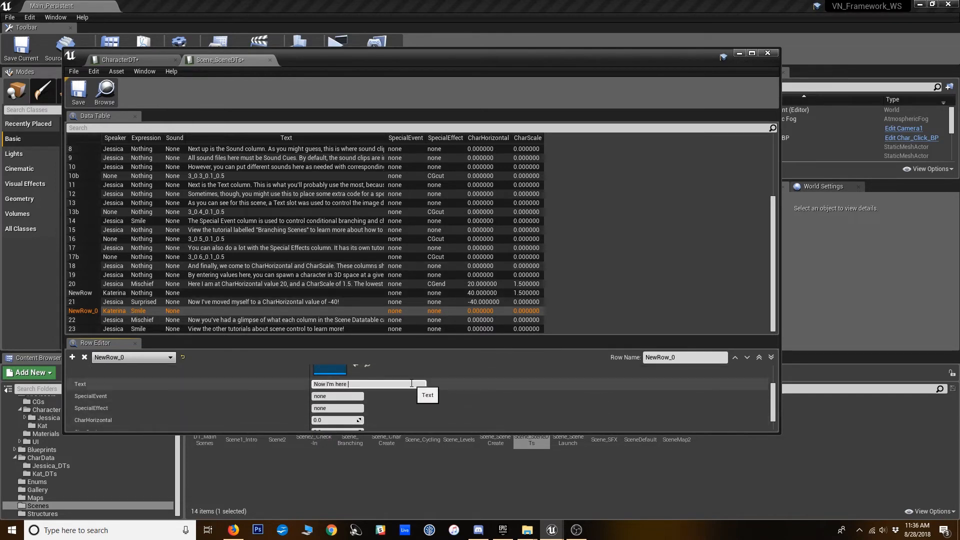
{"action": "scroll", "coordinate": [412, 383], "scroll_direction": "down", "scroll_amount": 1}
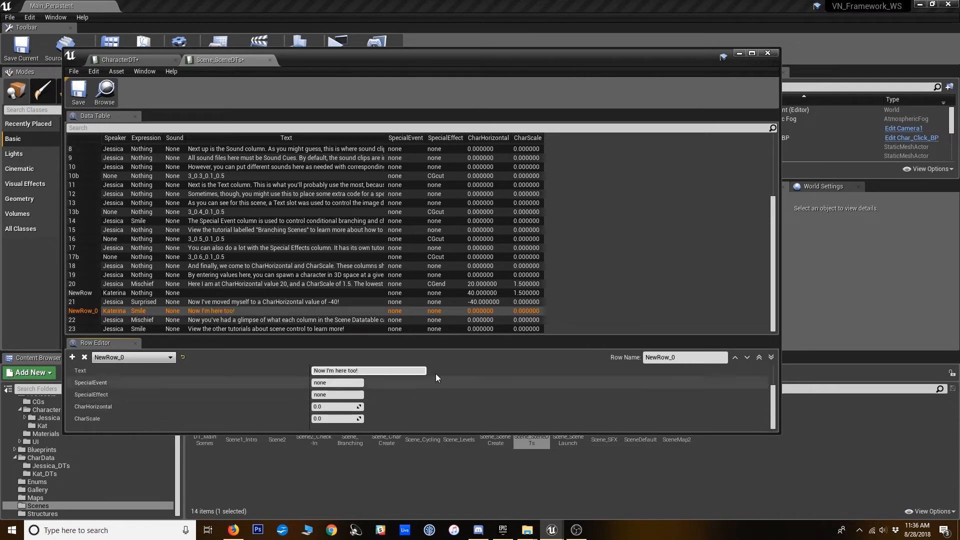
Step: Add a third new row and move it up to sit directly above row 22
{"action": "left_click", "coordinate": [73, 357]}
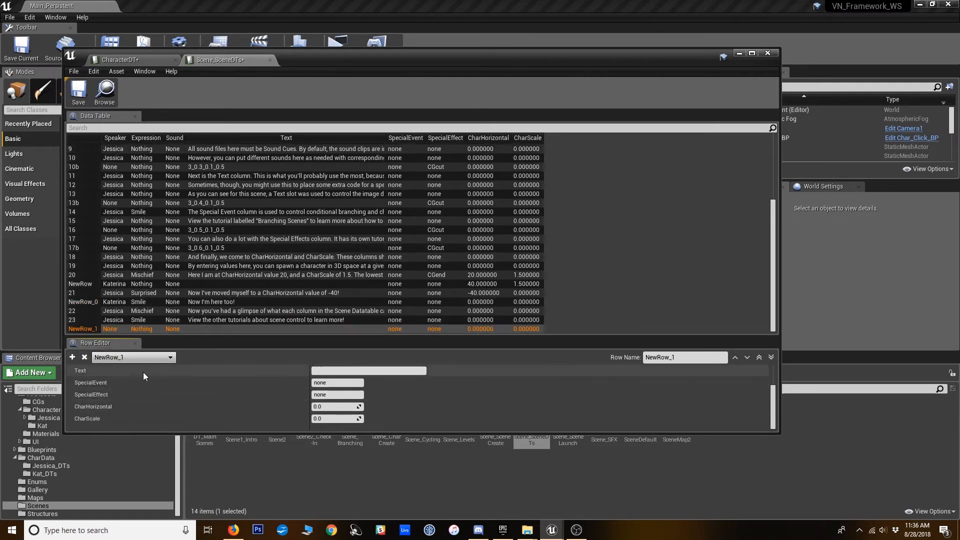
{"action": "left_click", "coordinate": [735, 358]}
{"action": "left_click", "coordinate": [735, 358]}
Step: Set the Speaker of the row above row 22 to Katerina and its Expression to Uncertain
{"action": "scroll", "coordinate": [437, 401], "scroll_direction": "up", "scroll_amount": 4}
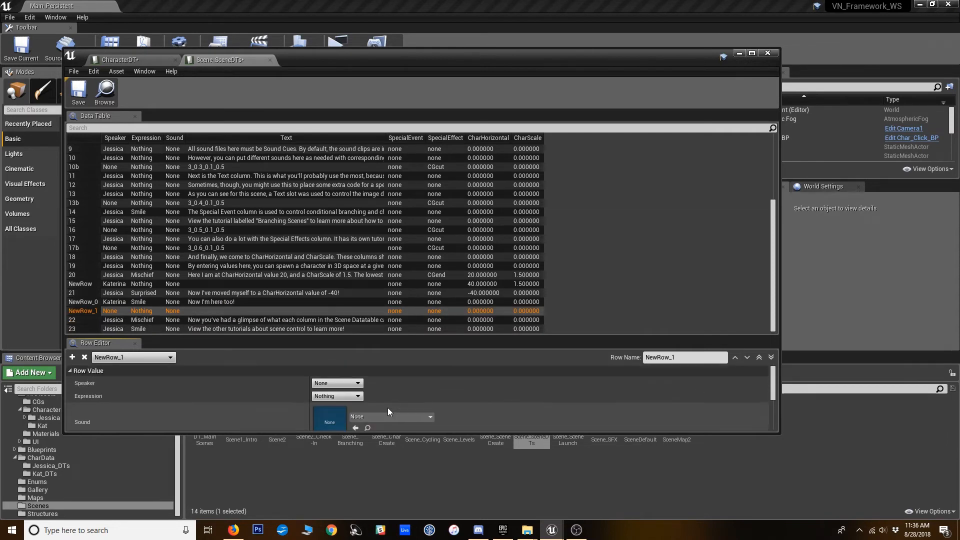
{"action": "left_click", "coordinate": [337, 384]}
{"action": "left_click", "coordinate": [324, 418]}
{"action": "left_click", "coordinate": [337, 396]}
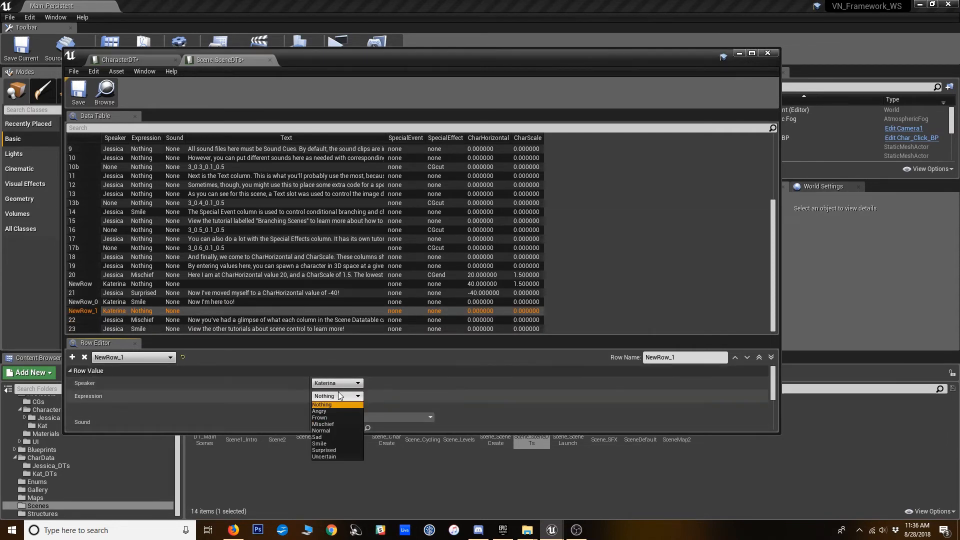
{"action": "left_click", "coordinate": [332, 456]}
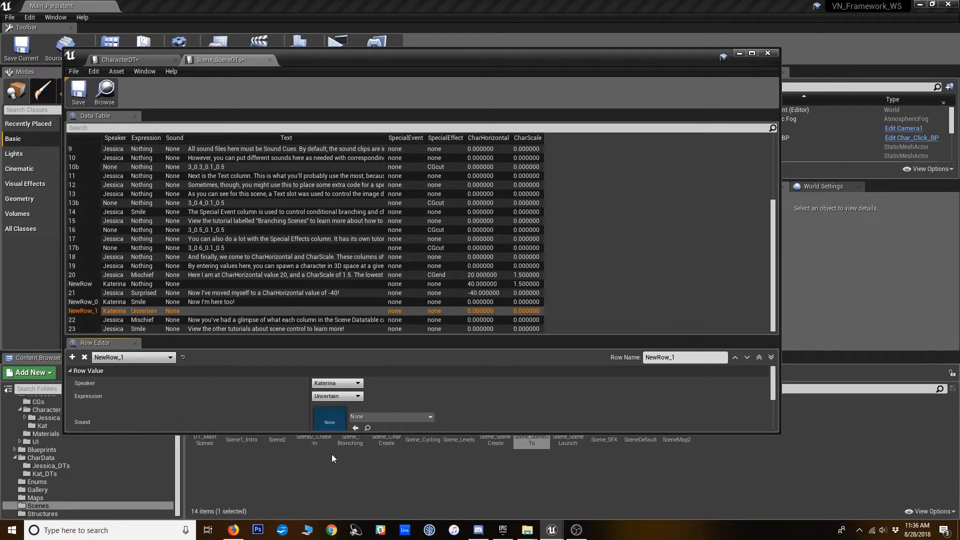
Step: Enter "Interesting weather here, isn't it?" as the Text of the Uncertain Katerina row
{"action": "scroll", "coordinate": [395, 397], "scroll_direction": "down", "scroll_amount": 2}
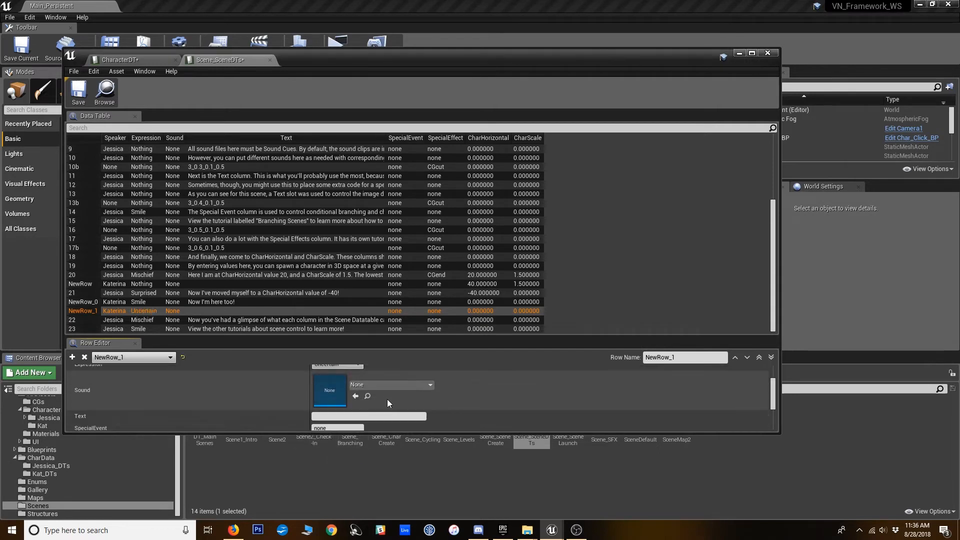
{"action": "left_click", "coordinate": [352, 417]}
{"action": "scroll", "coordinate": [369, 395], "scroll_direction": "down", "scroll_amount": 2}
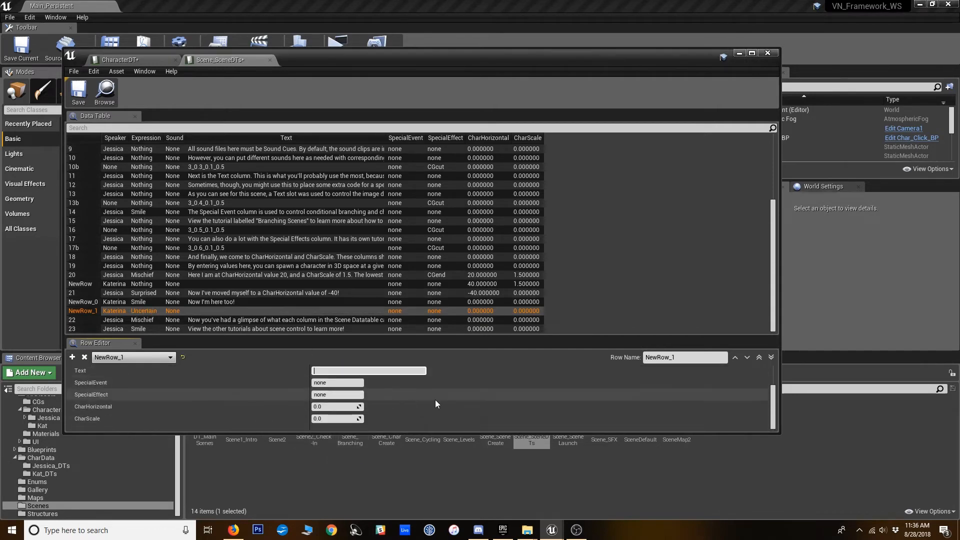
{"action": "scroll", "coordinate": [384, 385], "scroll_direction": "up", "scroll_amount": 2}
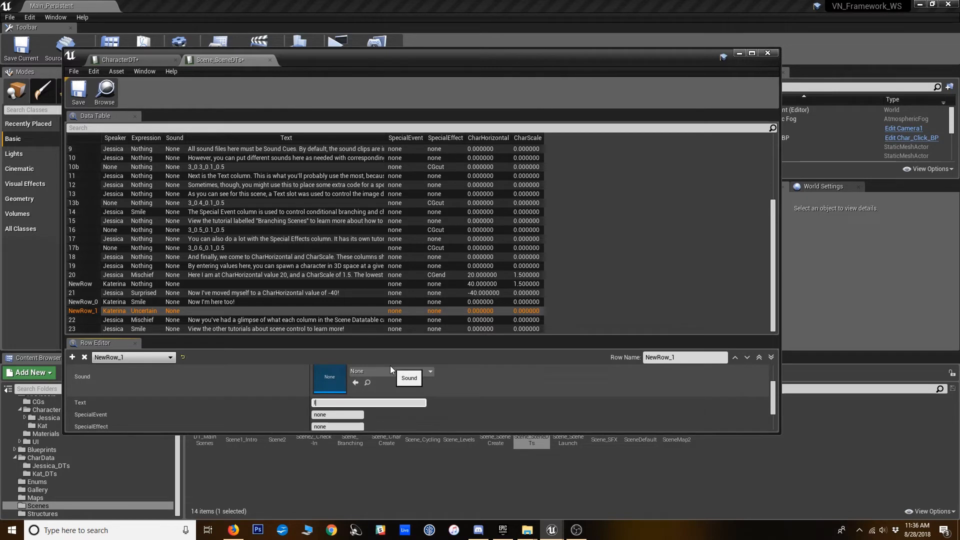
{"action": "type", "text": "Interesting weather here, isn't it?"}
{"action": "key", "text": "Return"}
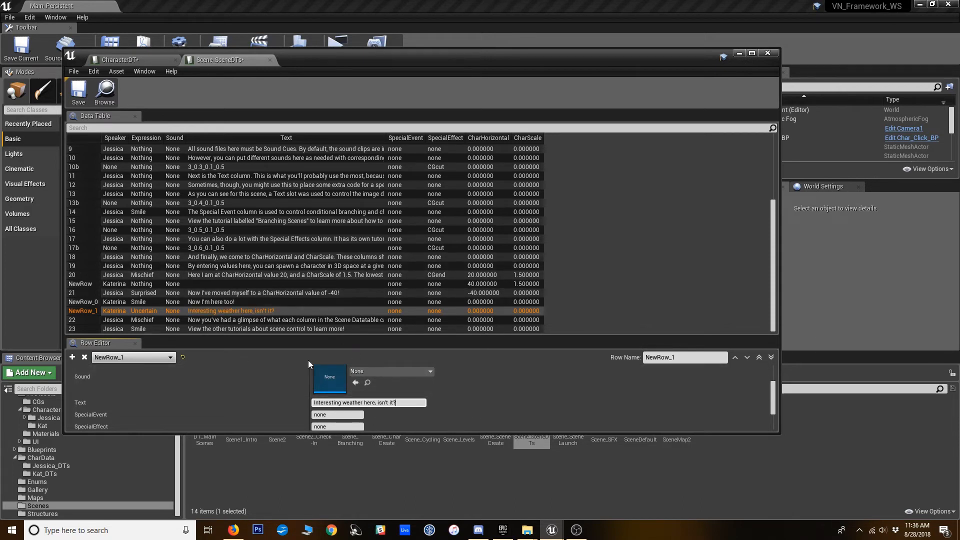
Step: Rename the Katerina row between rows 20 and 21 to 20a
{"action": "left_click", "coordinate": [80, 284]}
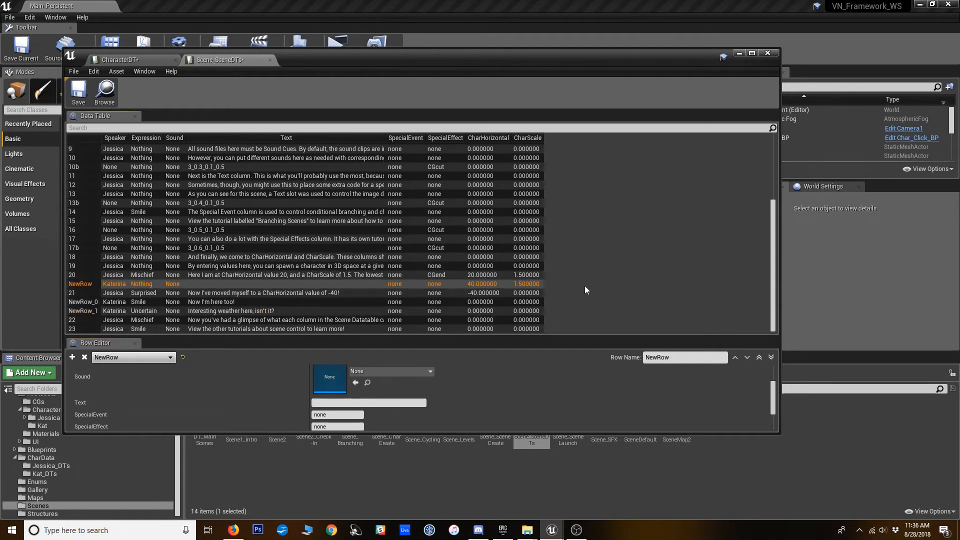
{"action": "left_click", "coordinate": [675, 358]}
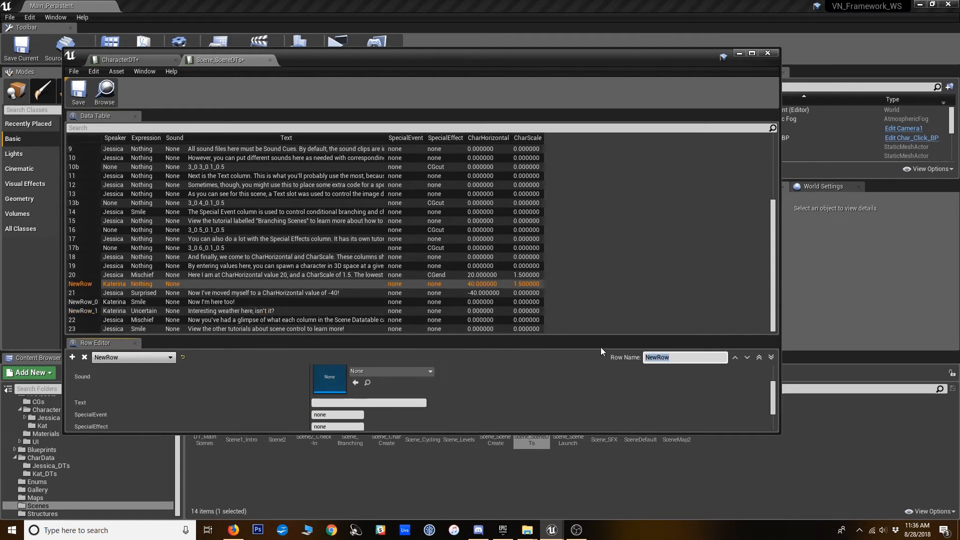
{"action": "type", "text": "0"}
{"action": "key", "text": "BackSpace"}
{"action": "type", "text": "20a"}
{"action": "key", "text": "Return"}
Step: Rename the row with the text "Now I'm here too!" to 21a
{"action": "left_click", "coordinate": [143, 303]}
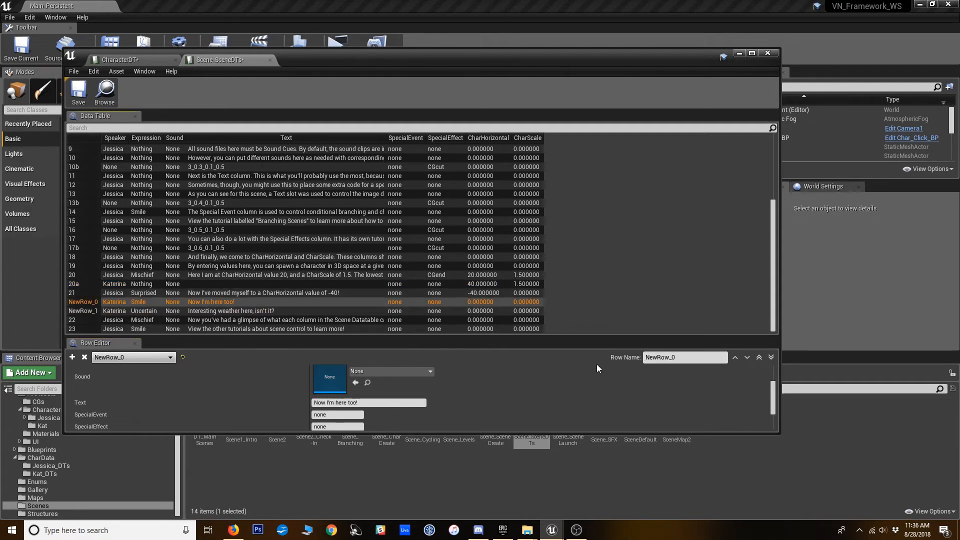
{"action": "left_click", "coordinate": [697, 359]}
{"action": "type", "text": "21a"}
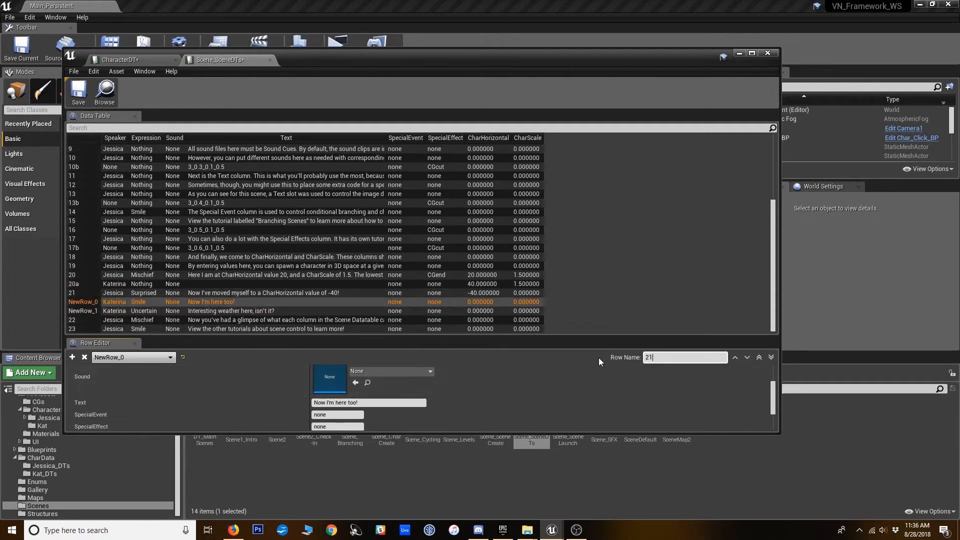
{"action": "key", "text": "Return"}
Step: Rename the "Interesting weather here, isn't it?" row to 21b and save the Scene_SceneDTs data table
{"action": "left_click", "coordinate": [190, 311]}
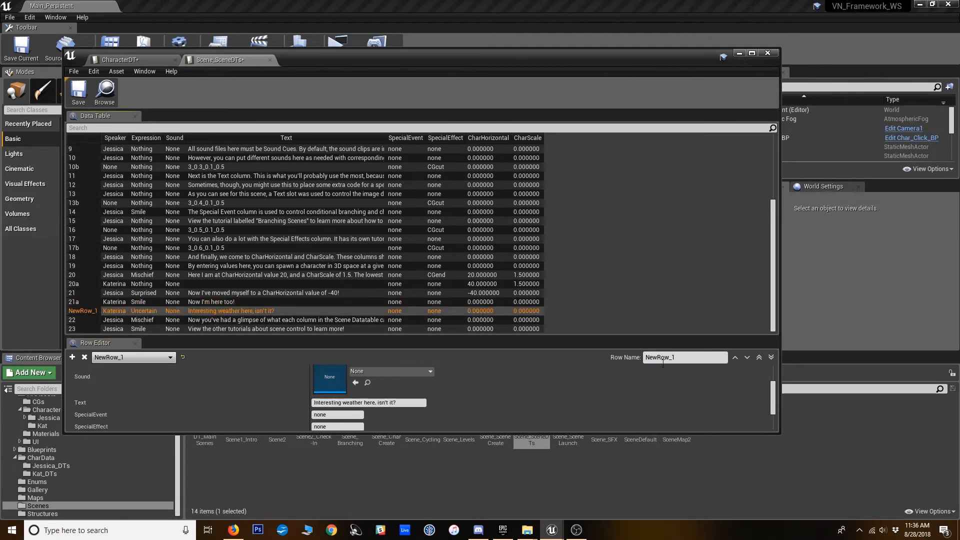
{"action": "left_click", "coordinate": [705, 358]}
{"action": "type", "text": "21"}
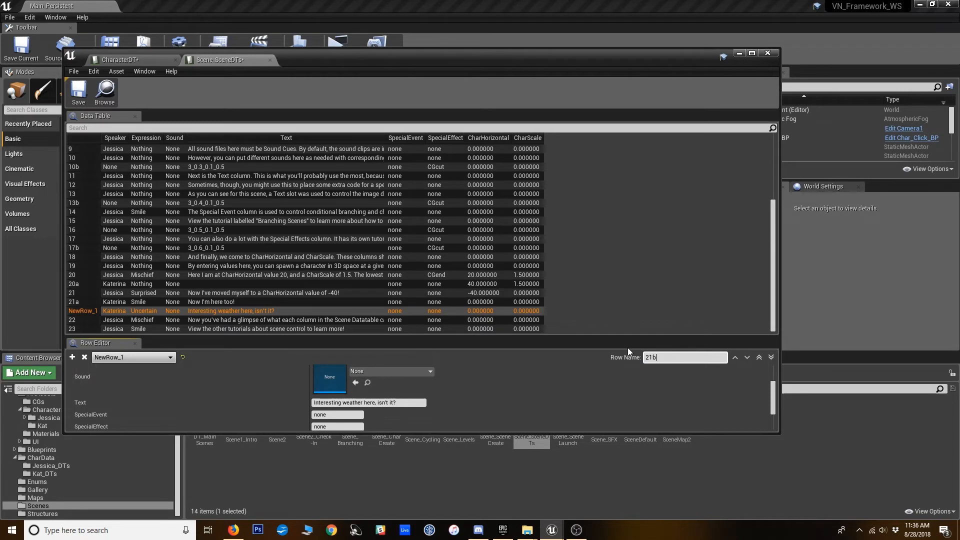
{"action": "type", "text": "b"}
{"action": "key", "text": "Return"}
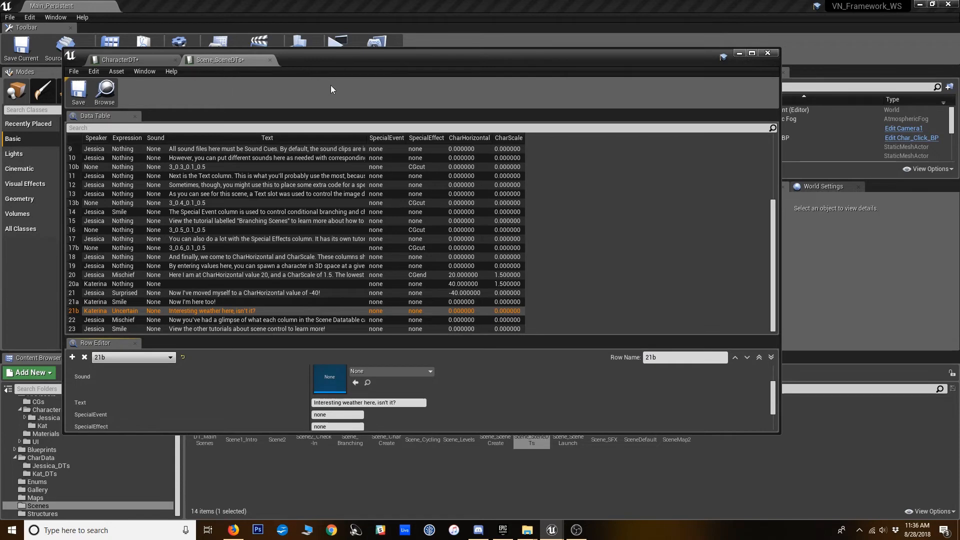
{"action": "left_click", "coordinate": [78, 90]}
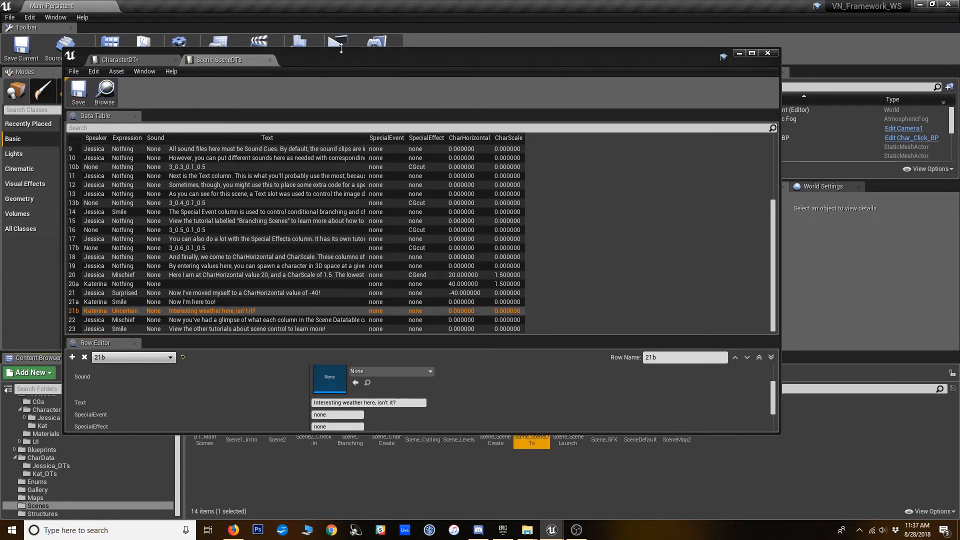
Step: Move the data table window clear of the main toolbar and advance the game preview to Jessica's line about CharHorizontal 20 and CharScale 1.5
{"action": "left_click_drag", "start_coordinate": [344, 52], "coordinate": [343, 170]}
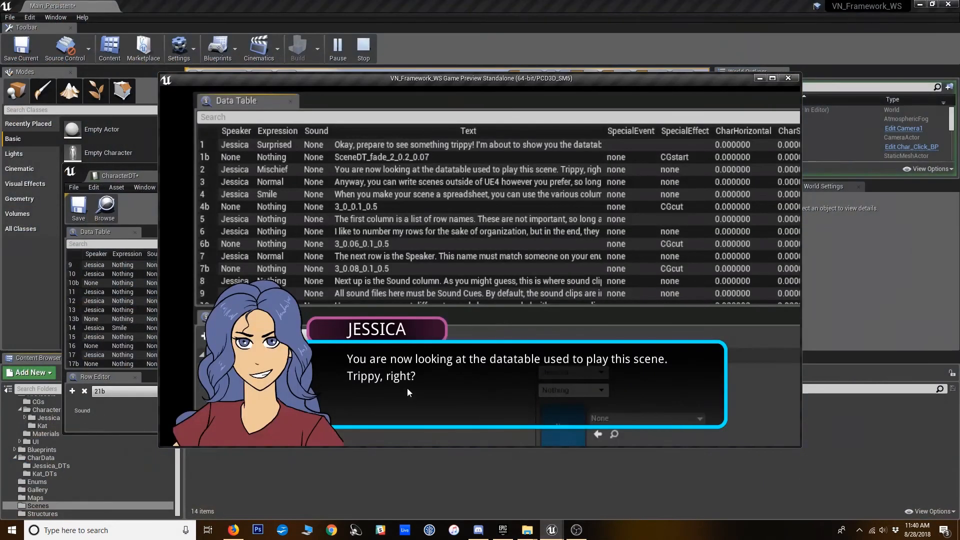
{"action": "left_click", "coordinate": [404, 245]}
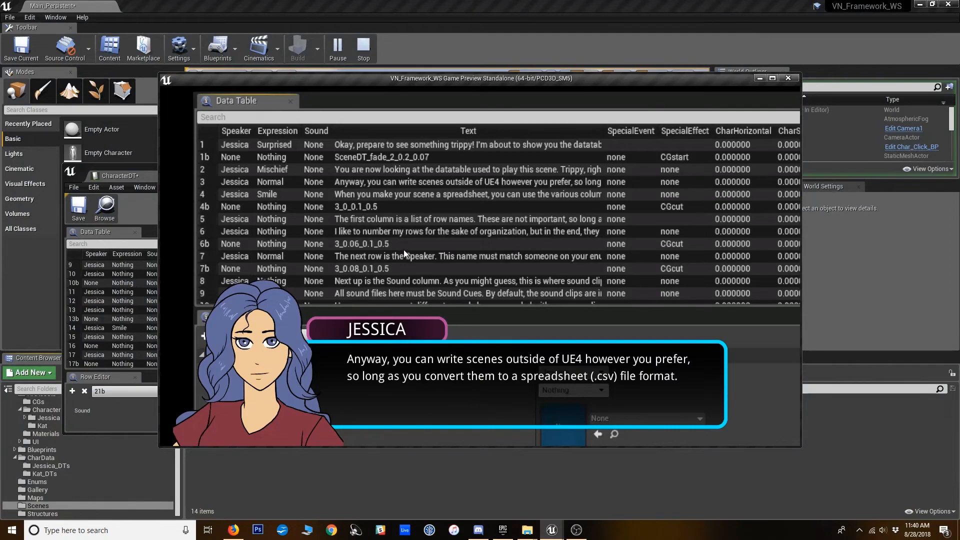
{"action": "left_click", "coordinate": [404, 250]}
{"action": "left_click", "coordinate": [404, 250]}
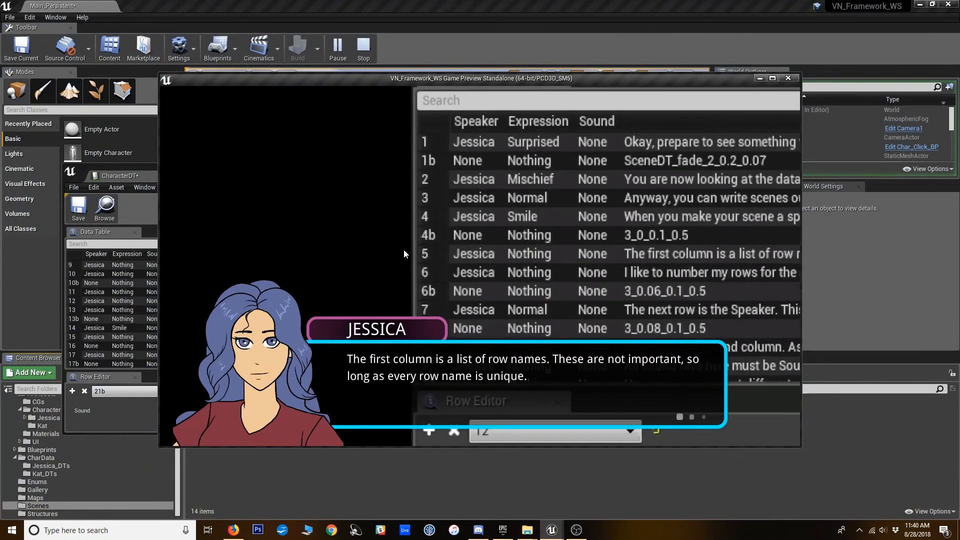
{"action": "left_click", "coordinate": [403, 249]}
{"action": "left_click", "coordinate": [403, 250]}
{"action": "left_click", "coordinate": [403, 250]}
{"action": "left_click", "coordinate": [403, 251]}
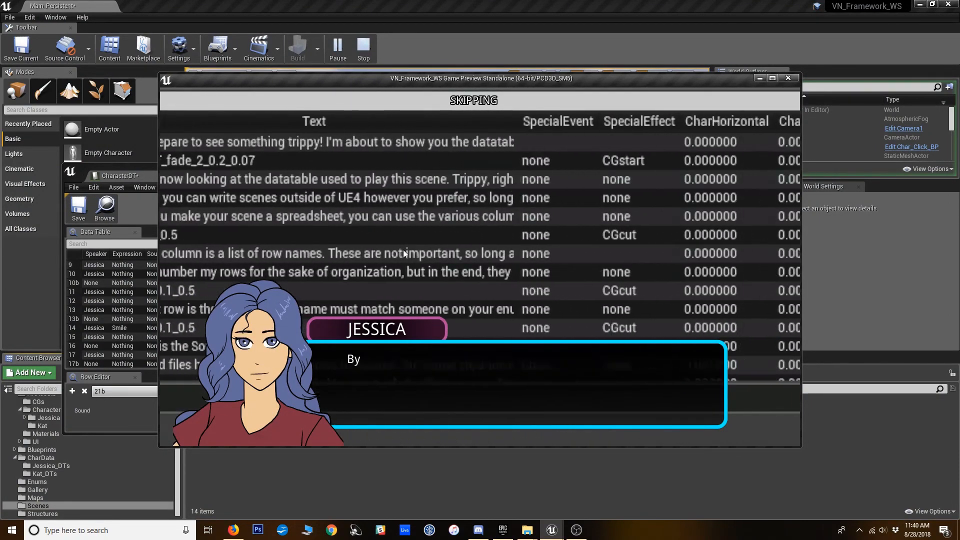
{"action": "left_click", "coordinate": [404, 252]}
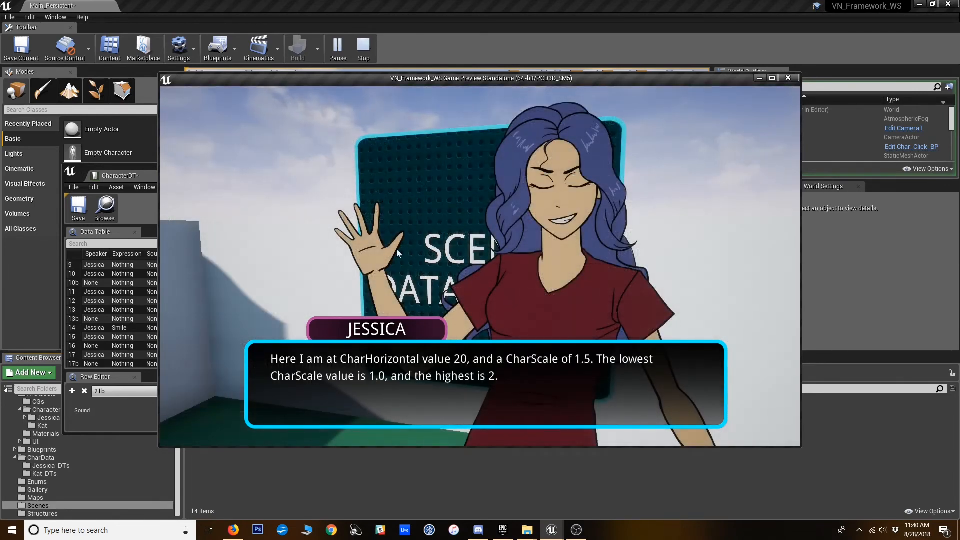
Step: Advance the game preview through Katerina's lines and the rest of the scene to check her appearance, and stop the preview
{"action": "left_click", "coordinate": [362, 241]}
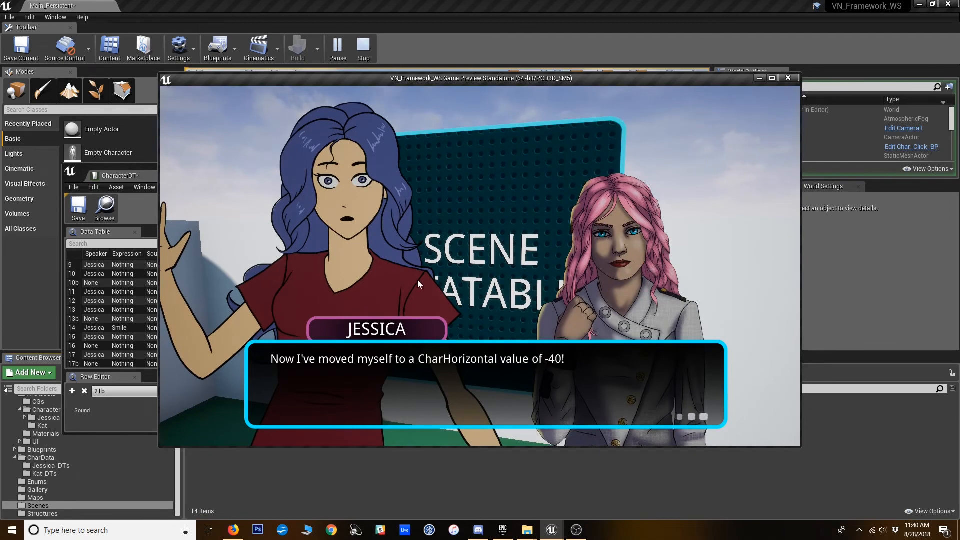
{"action": "left_click", "coordinate": [349, 240]}
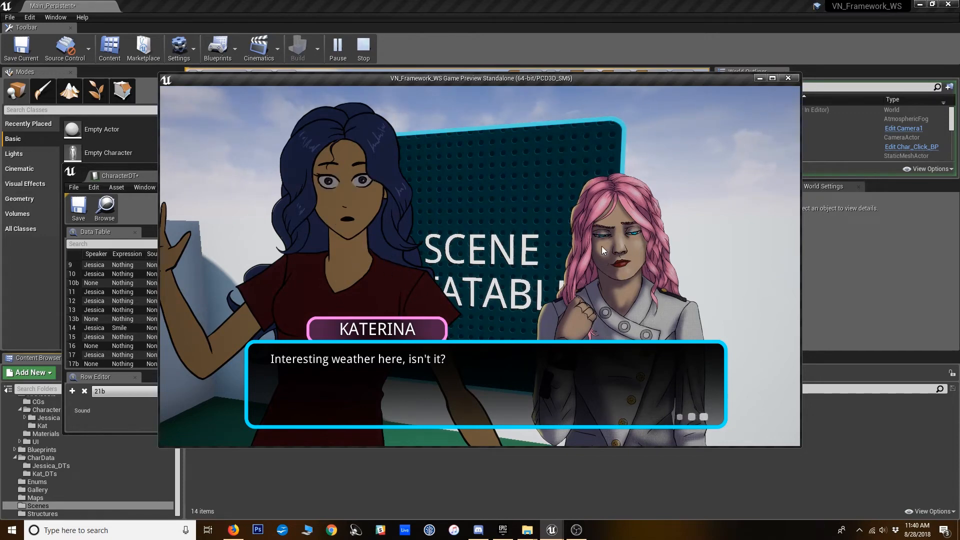
{"action": "left_click", "coordinate": [380, 261]}
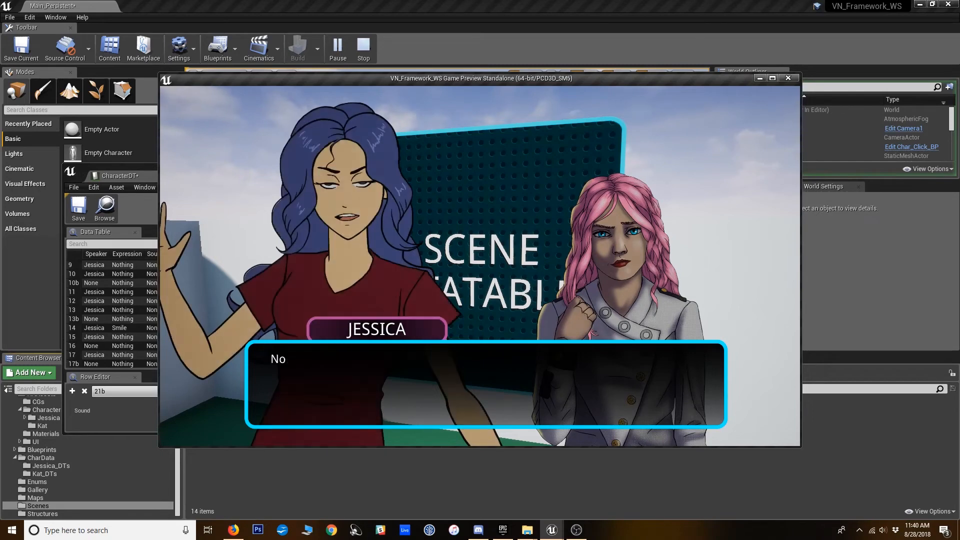
{"action": "left_click", "coordinate": [374, 255]}
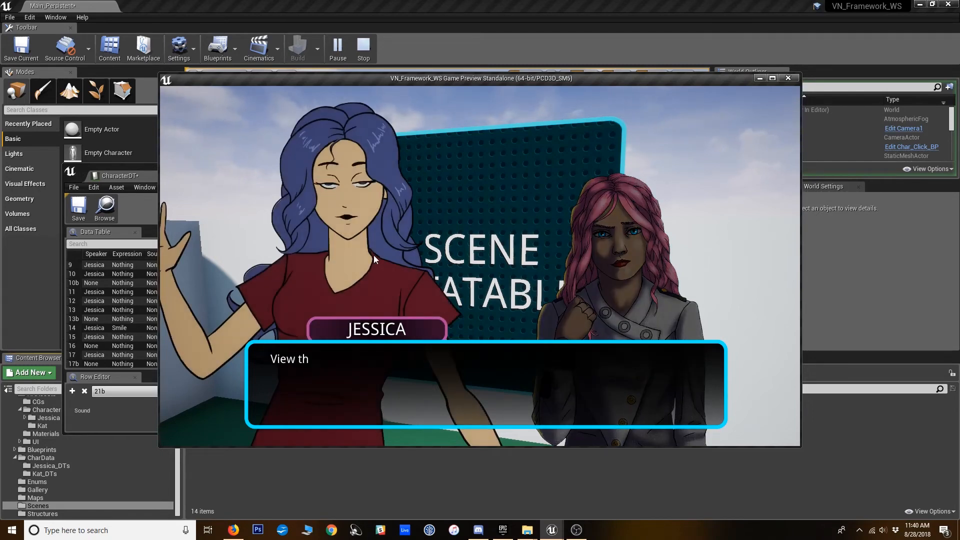
{"action": "left_click", "coordinate": [494, 290]}
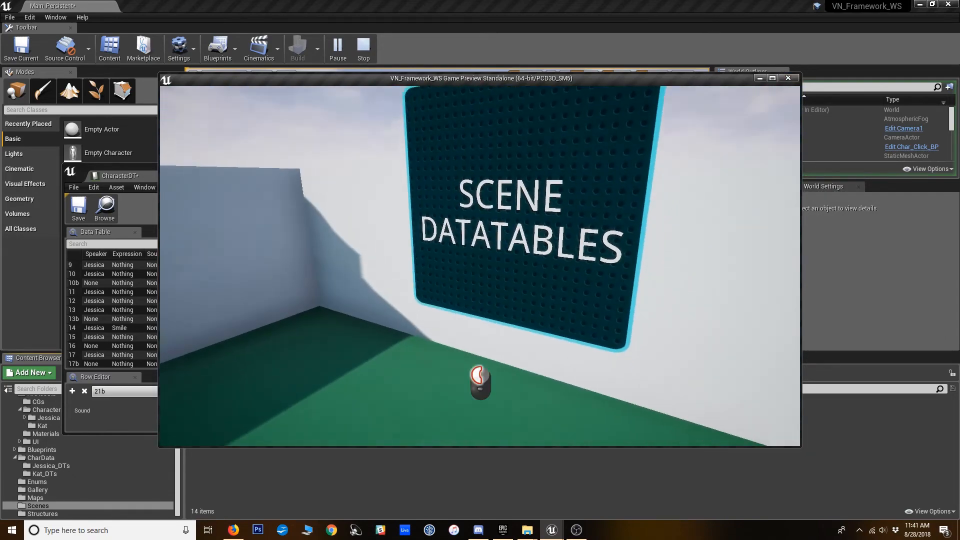
{"action": "key", "text": "Escape"}
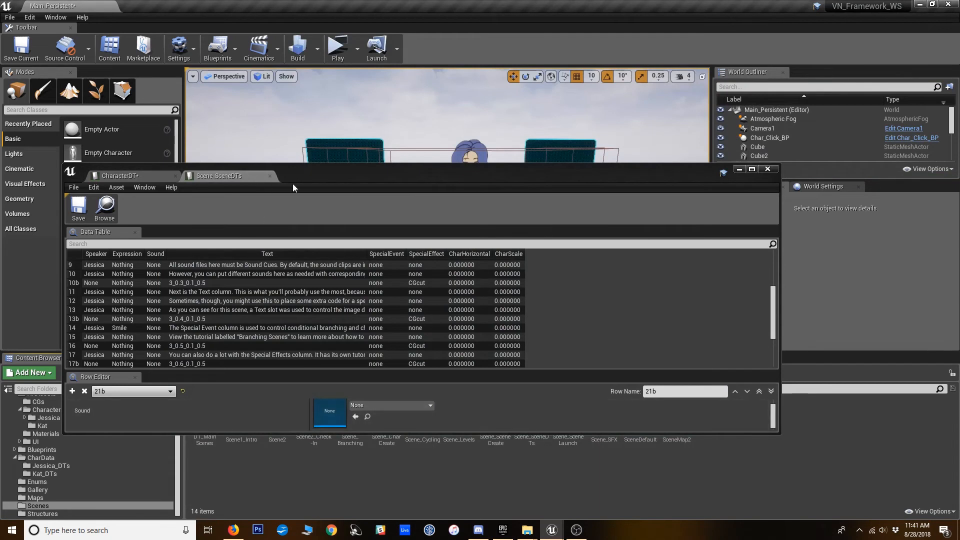
Step: Check the CustomScale values in CharacterDT against the CharScale values in Scene_SceneDTs, selecting Jessica's row in CharacterDT
{"action": "left_click_drag", "start_coordinate": [327, 175], "coordinate": [360, 101]}
{"action": "left_click", "coordinate": [148, 102]}
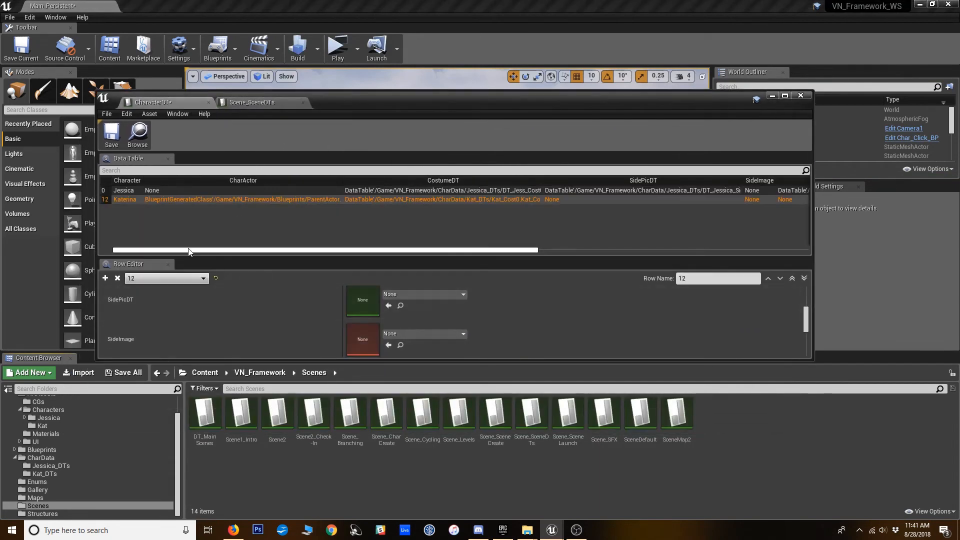
{"action": "left_click_drag", "start_coordinate": [189, 250], "coordinate": [651, 249]}
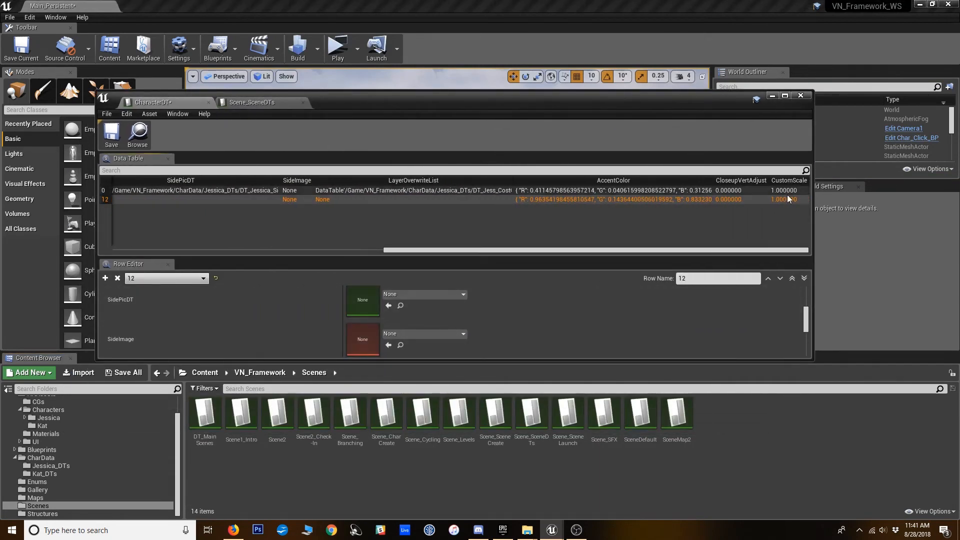
{"action": "left_click", "coordinate": [787, 193]}
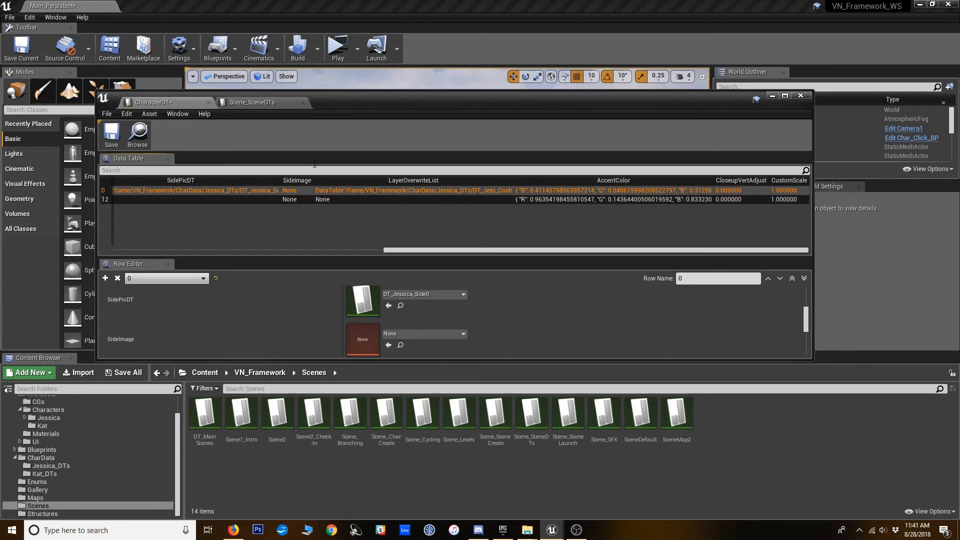
{"action": "left_click", "coordinate": [287, 101]}
{"action": "scroll", "coordinate": [395, 214], "scroll_direction": "down", "scroll_amount": 3}
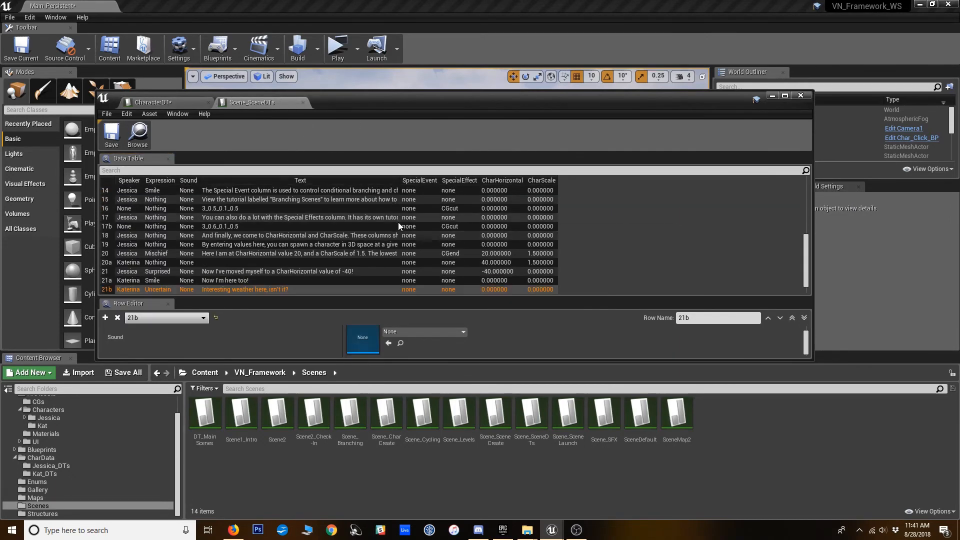
{"action": "left_click", "coordinate": [159, 102]}
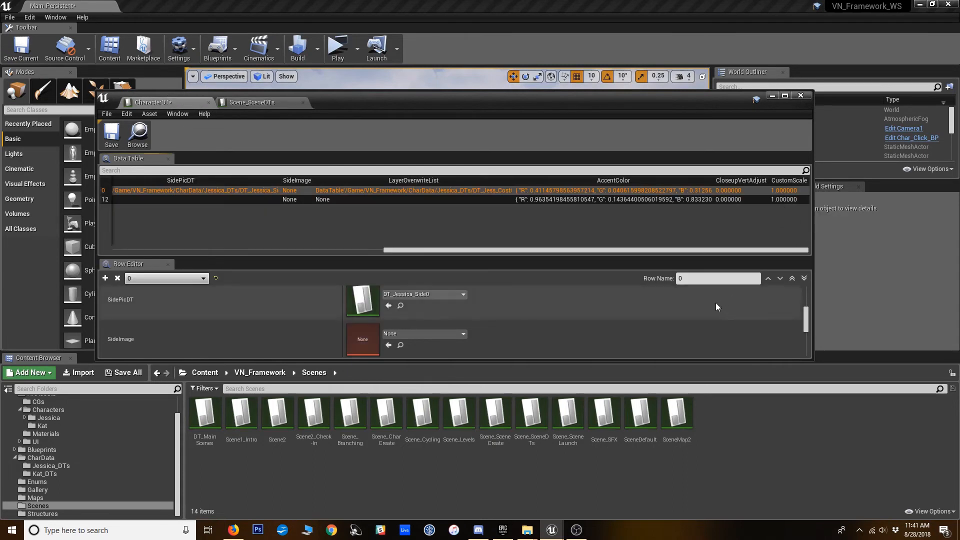
Step: Set the CustomScale of Jessica's row in CharacterDT to 0.95
{"action": "scroll", "coordinate": [707, 305], "scroll_direction": "up", "scroll_amount": 5}
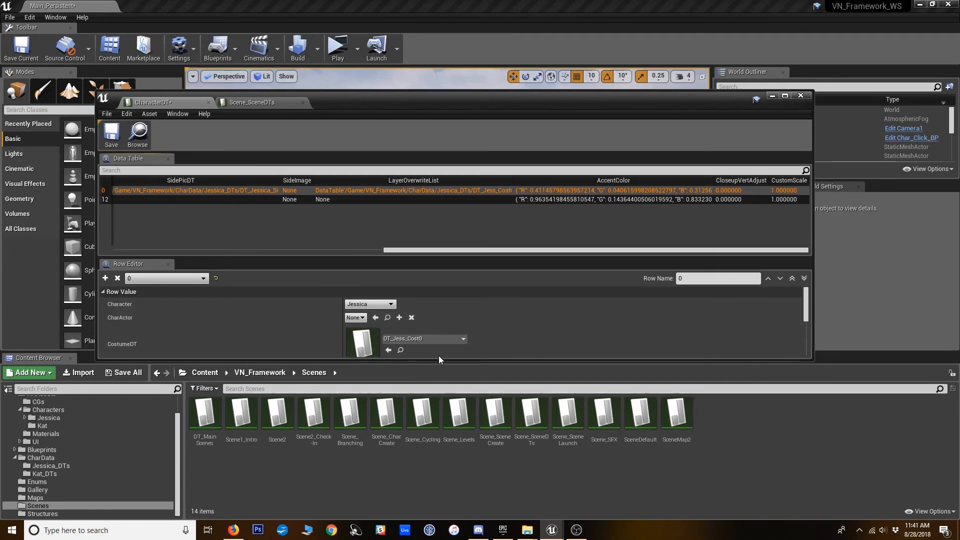
{"action": "scroll", "coordinate": [430, 350], "scroll_direction": "down", "scroll_amount": 5}
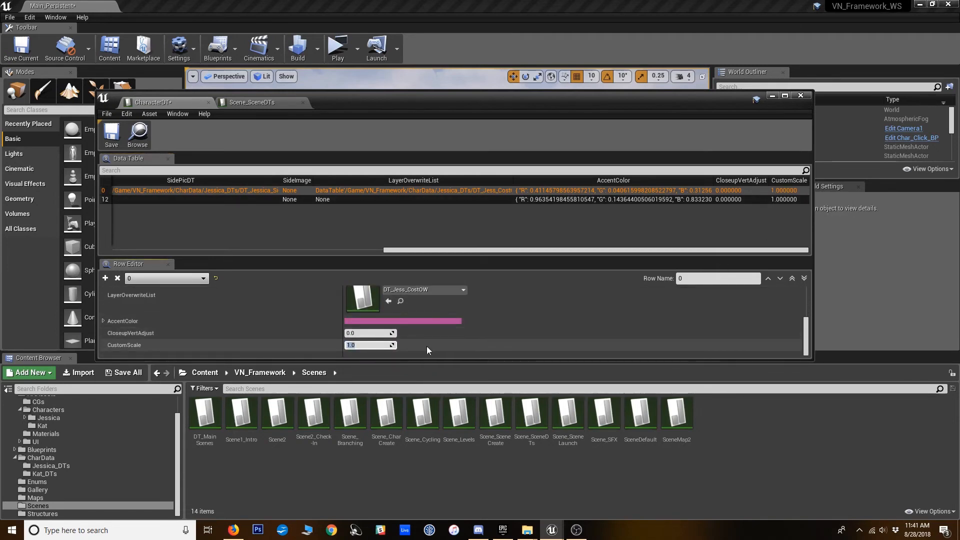
{"action": "type", "text": "1"}
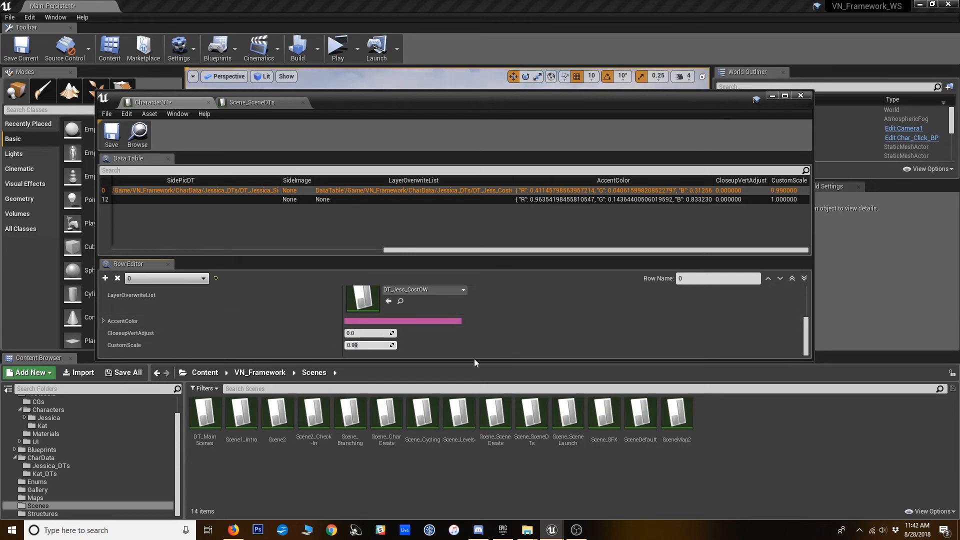
{"action": "type", "text": "5"}
{"action": "key", "text": "Return"}
Step: Launch the game preview and skip the Scene Datatables dialogue ahead to Jessica's line about CharHorizontal -40
{"action": "left_click", "coordinate": [336, 46]}
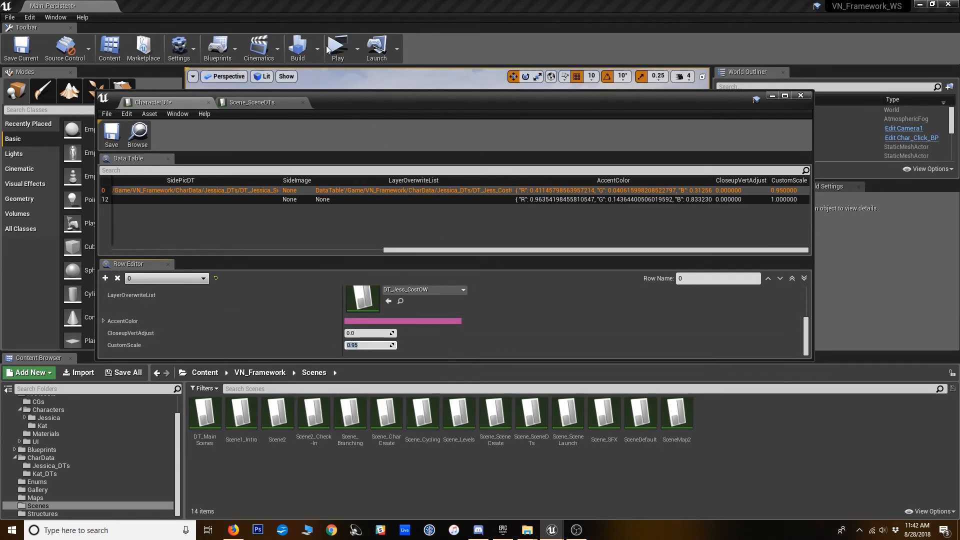
{"action": "left_click", "coordinate": [271, 227]}
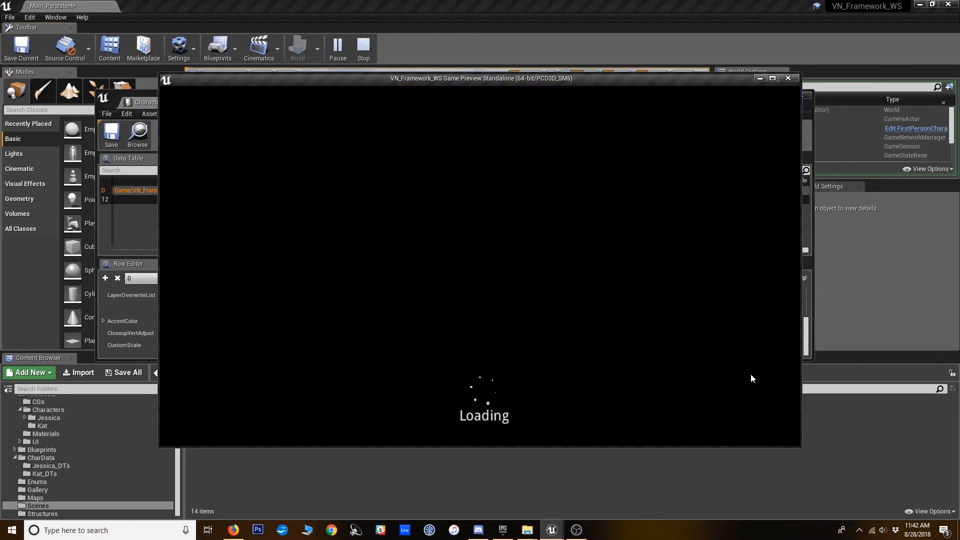
{"action": "key", "text": "ctrl"}
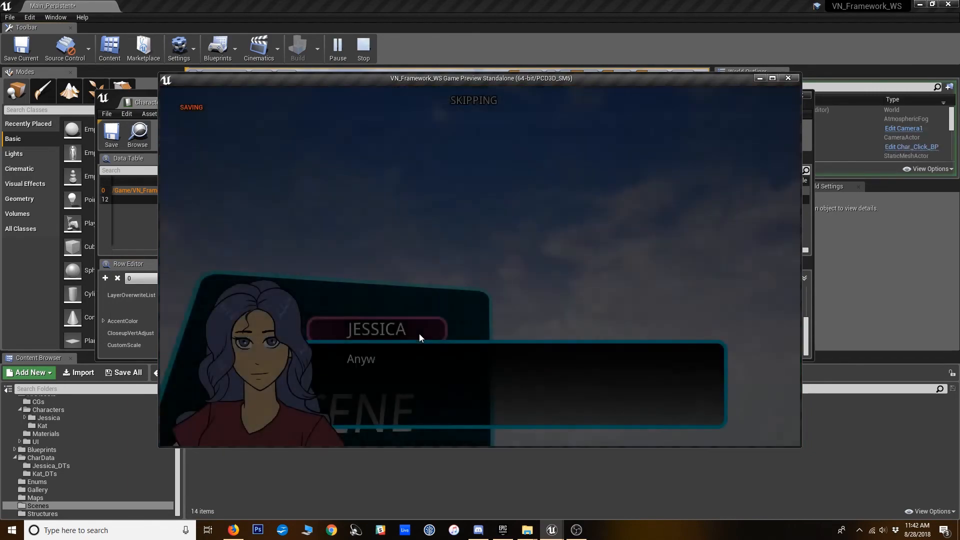
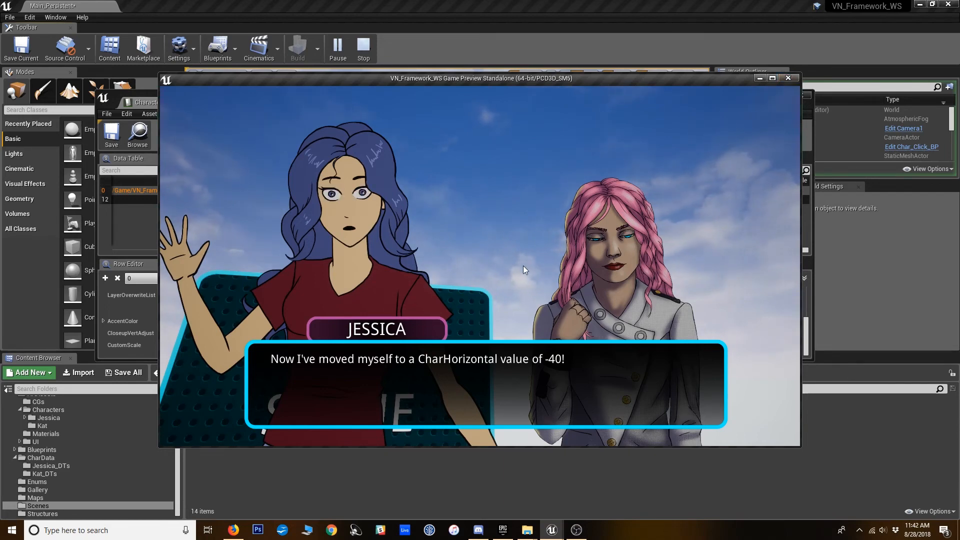
Step: Play the remaining Katerina and Jessica lines to compare the two characters' sizes, and stop the preview
{"action": "left_click", "coordinate": [497, 265]}
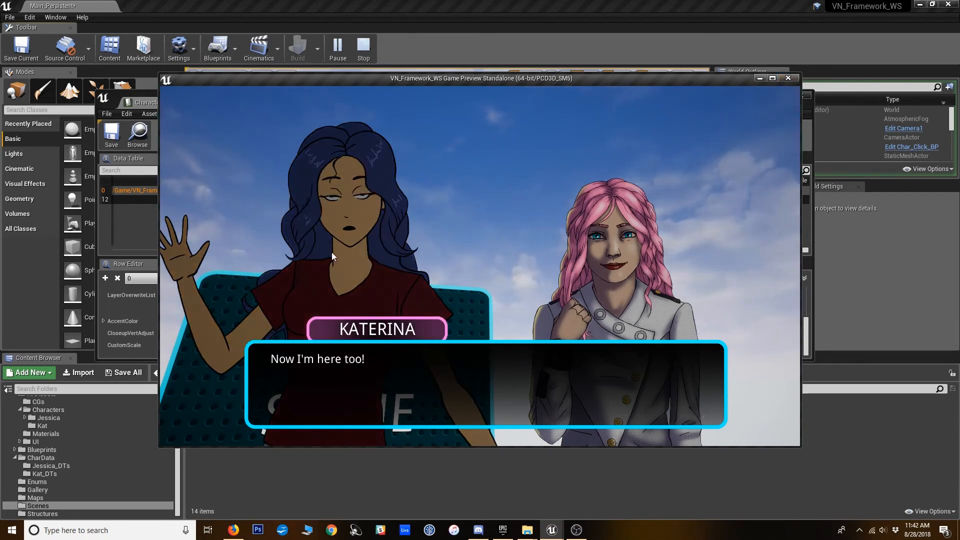
{"action": "left_click", "coordinate": [494, 268]}
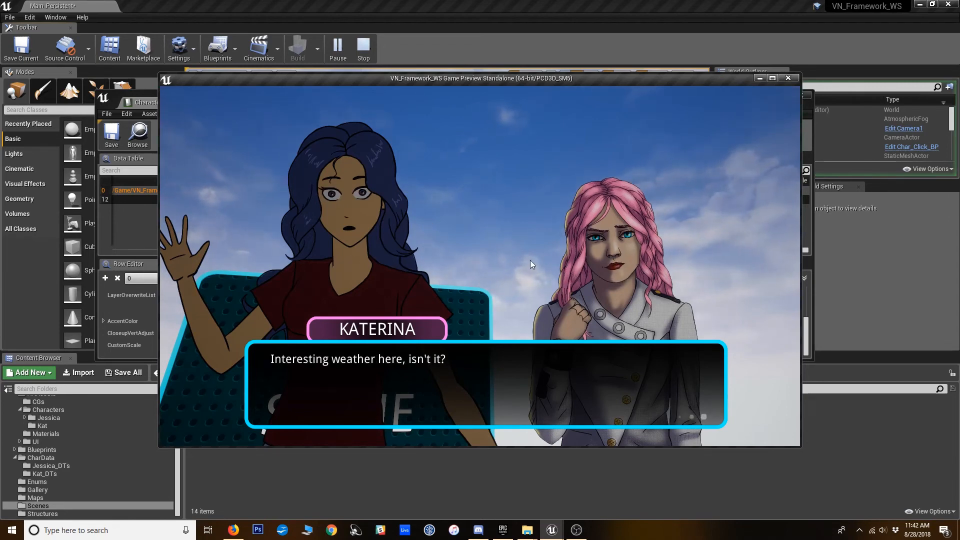
{"action": "left_click", "coordinate": [447, 251]}
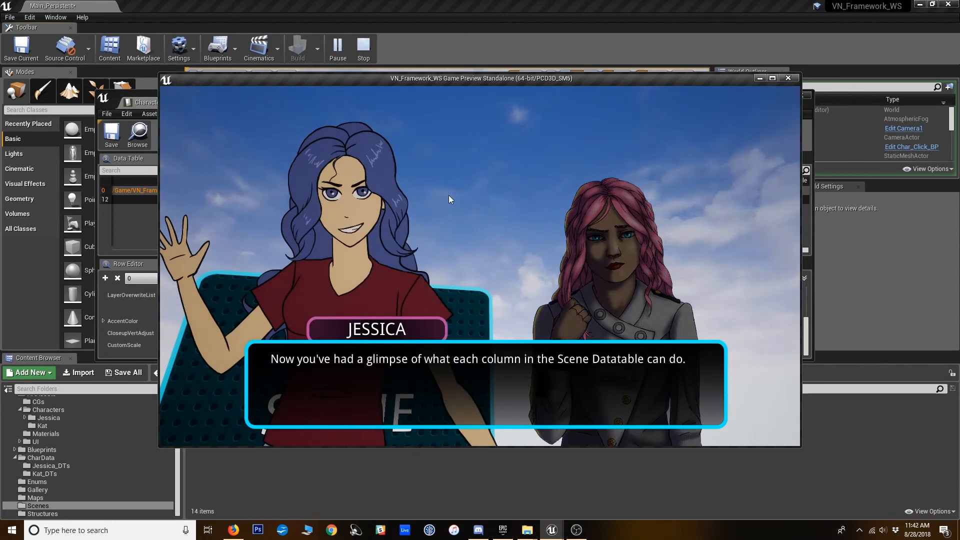
{"action": "left_click", "coordinate": [493, 318]}
{"action": "left_click", "coordinate": [492, 318]}
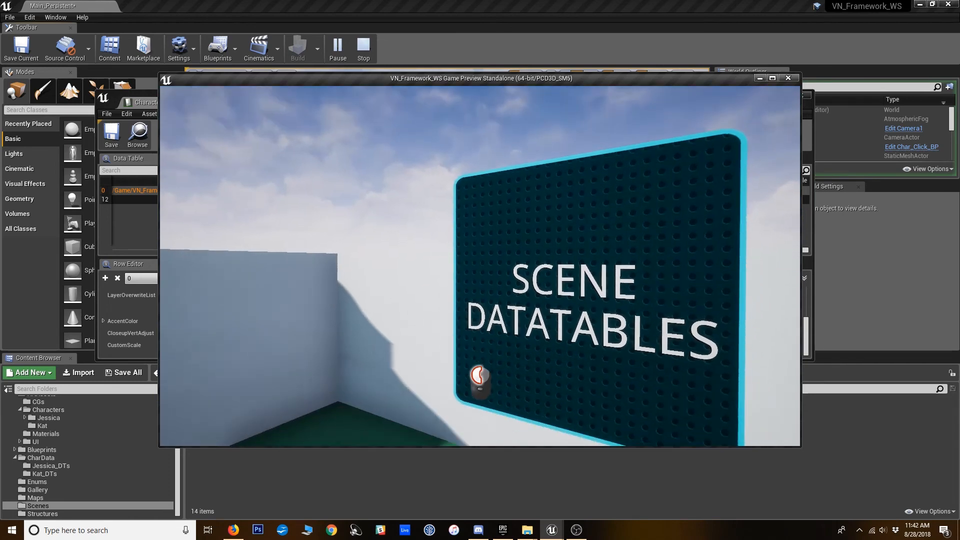
{"action": "key", "text": "Escape"}
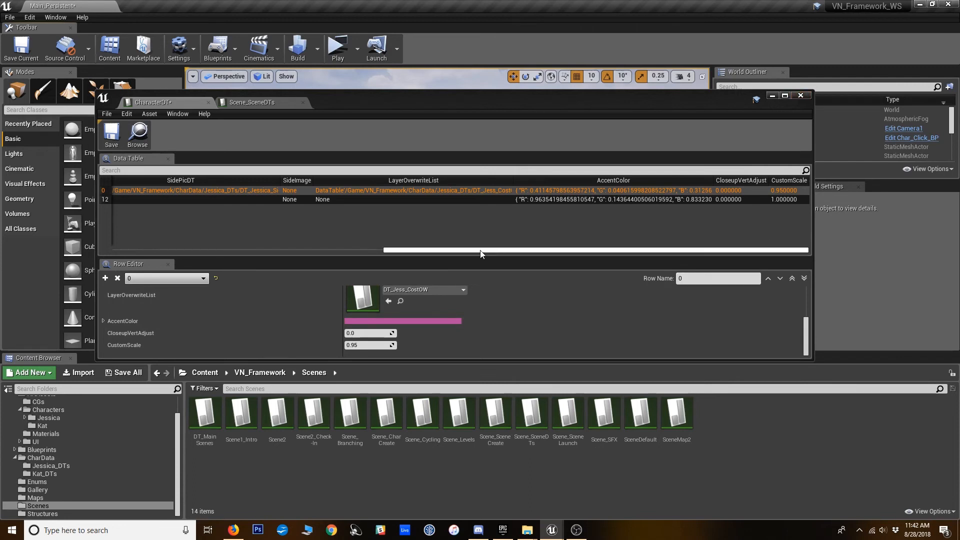
Step: Look over the columns of CharacterDT from Character to CustomScale and close the data table window
{"action": "left_click_drag", "start_coordinate": [450, 253], "coordinate": [152, 245]}
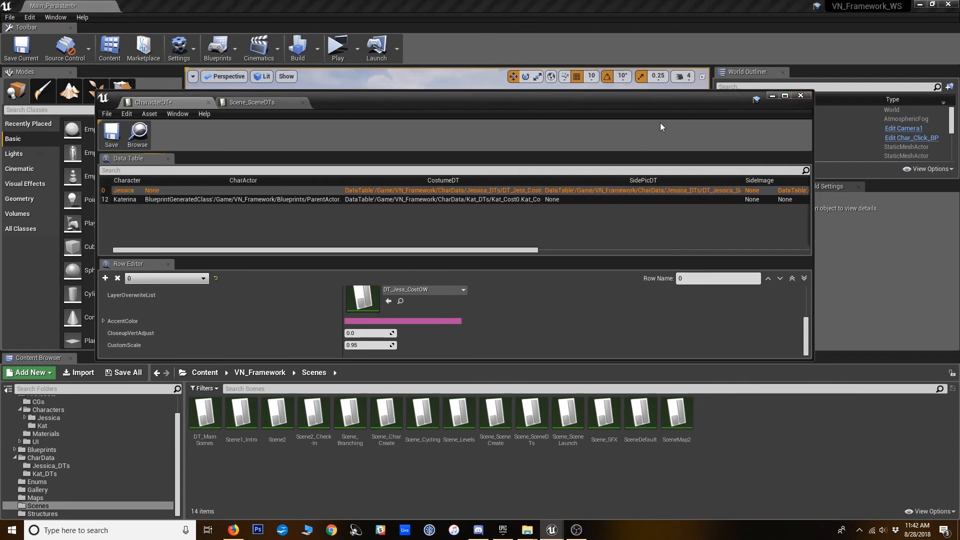
{"action": "left_click_drag", "start_coordinate": [399, 250], "coordinate": [806, 174]}
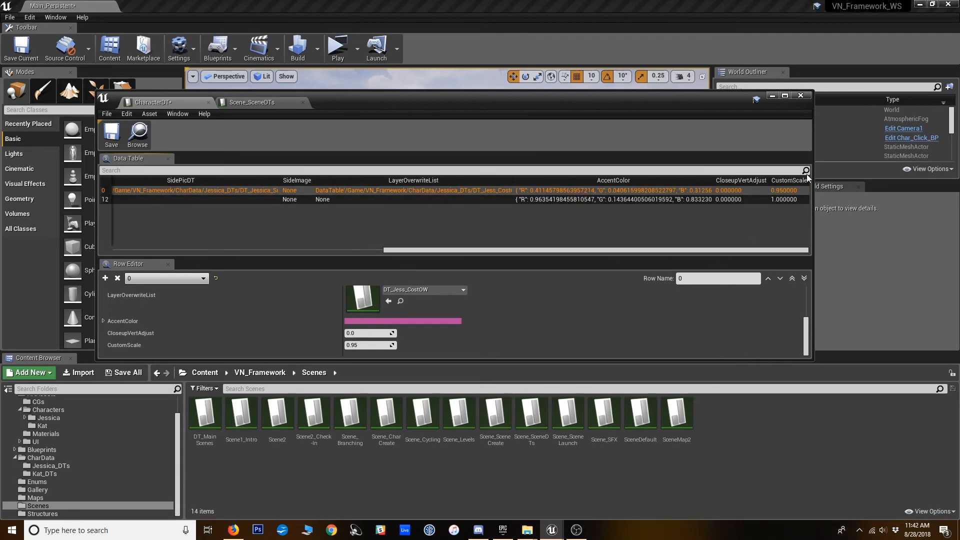
{"action": "left_click", "coordinate": [801, 95]}
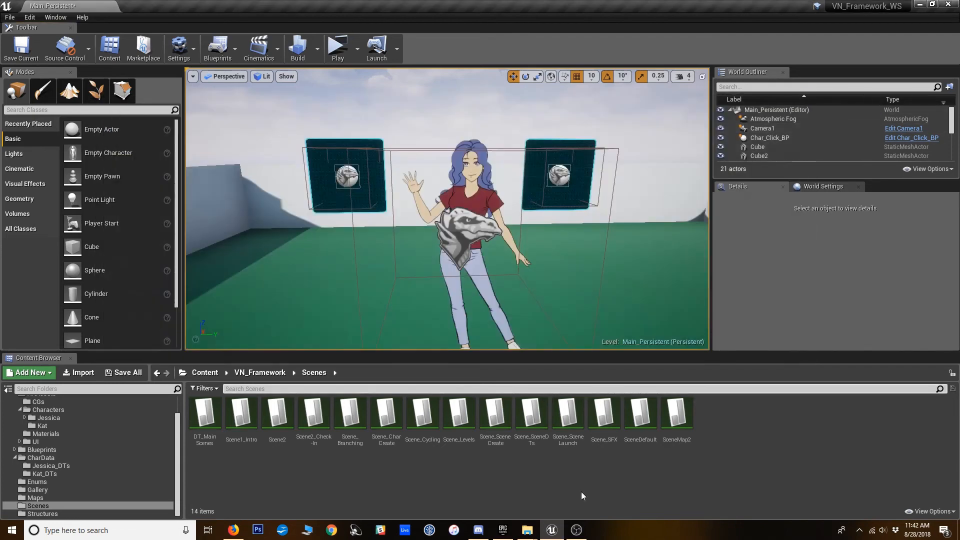
Step: Open the ParentActor blueprint from the VN_Framework Blueprints folder
{"action": "scroll", "coordinate": [64, 464], "scroll_direction": "up", "scroll_amount": 1}
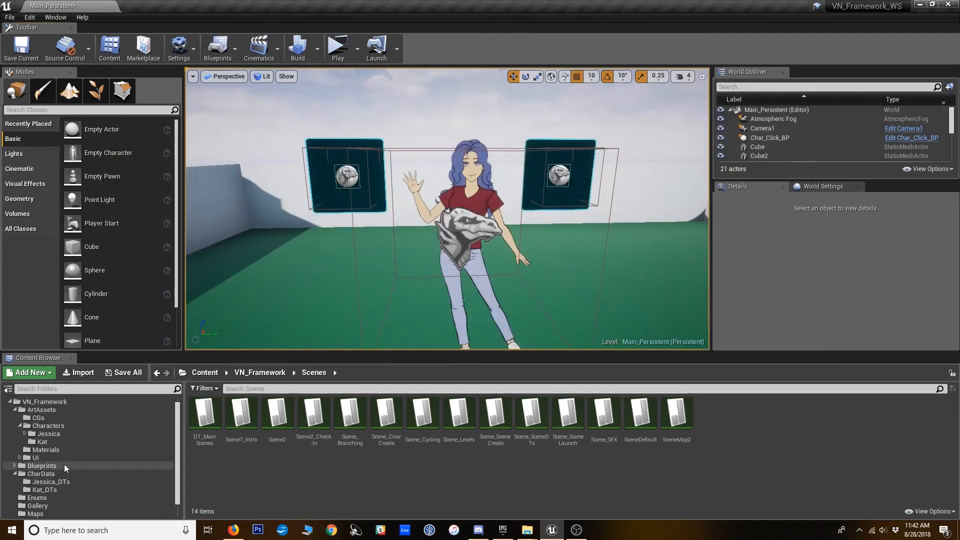
{"action": "left_click", "coordinate": [24, 465]}
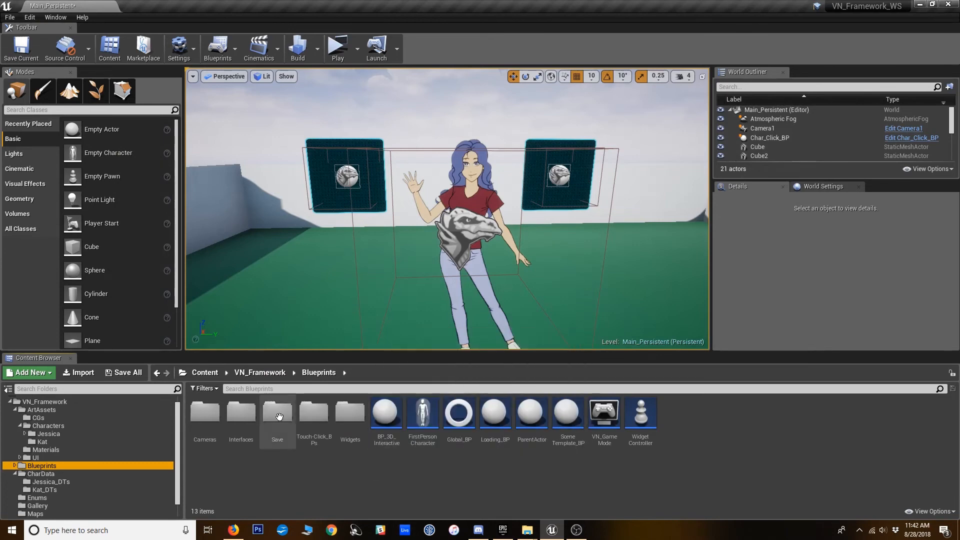
{"action": "left_click", "coordinate": [535, 431]}
{"action": "double_click", "coordinate": [537, 432]}
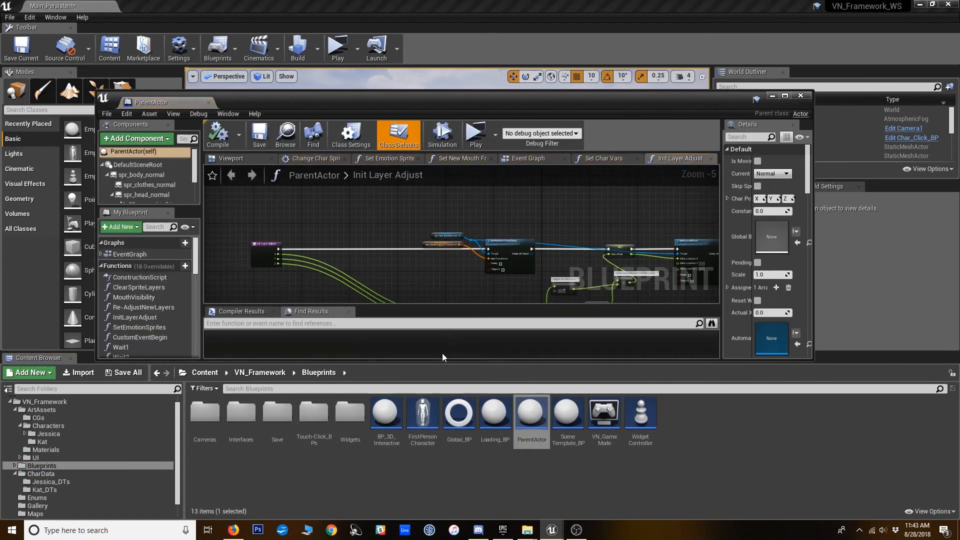
Step: Close the Init Layer Adjust and Set Char Vars graphs, place the Event Graph beside the Viewport, and show the Viewport
{"action": "left_click", "coordinate": [711, 159]}
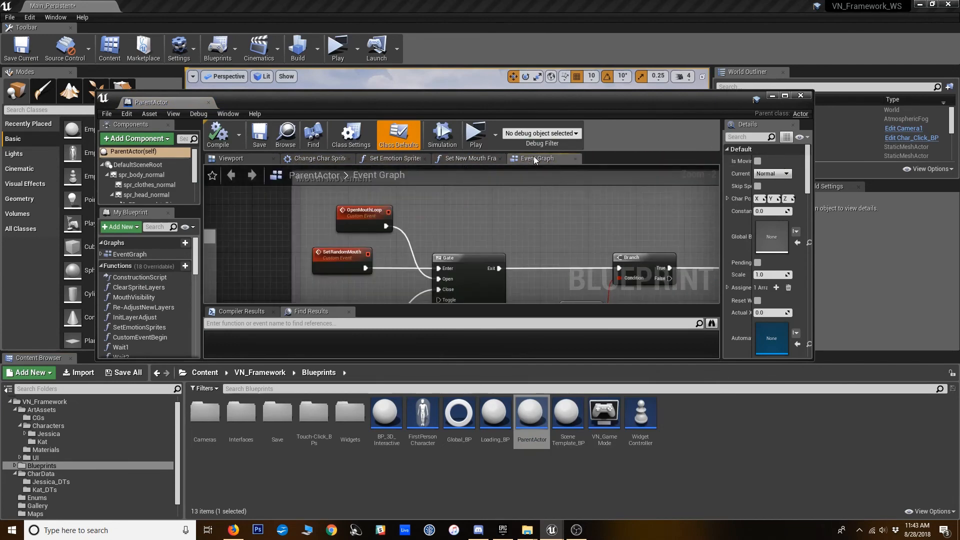
{"action": "left_click_drag", "start_coordinate": [533, 158], "coordinate": [305, 159]}
{"action": "left_click", "coordinate": [231, 159]}
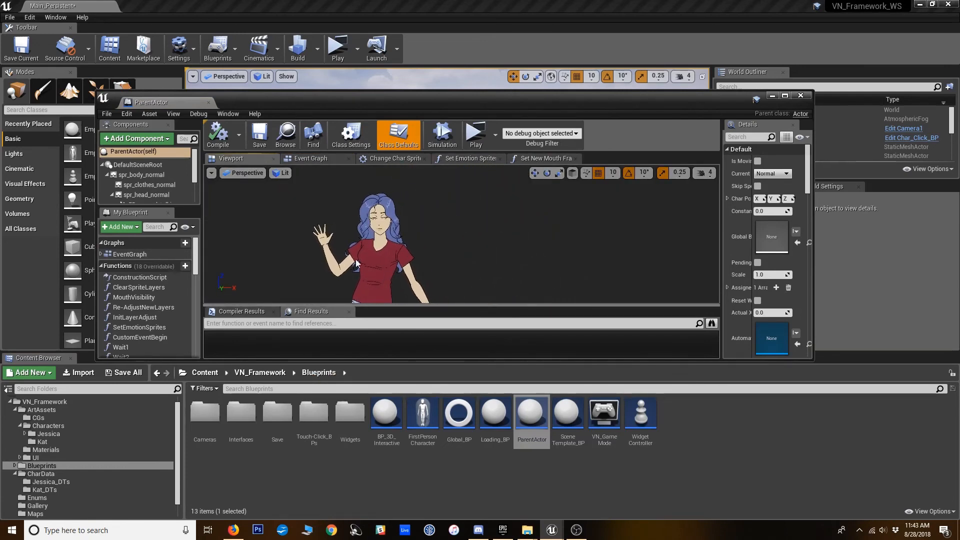
Step: Select the spr_clothes_normal component, enlarge the blueprint window to show the character, and widen the component's details area
{"action": "left_click", "coordinate": [149, 185]}
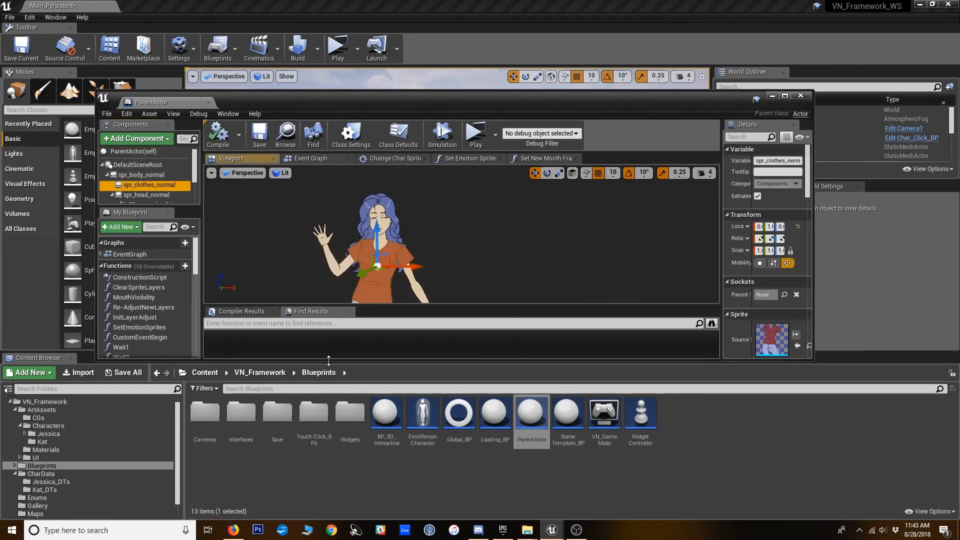
{"action": "left_click_drag", "start_coordinate": [322, 361], "coordinate": [322, 472]}
{"action": "scroll", "coordinate": [255, 346], "scroll_direction": "up", "scroll_amount": 1}
{"action": "middle_click_drag", "start_coordinate": [280, 306], "coordinate": [307, 270]}
{"action": "scroll", "coordinate": [266, 280], "scroll_direction": "up", "scroll_amount": 1}
{"action": "scroll", "coordinate": [352, 338], "scroll_direction": "up", "scroll_amount": 1}
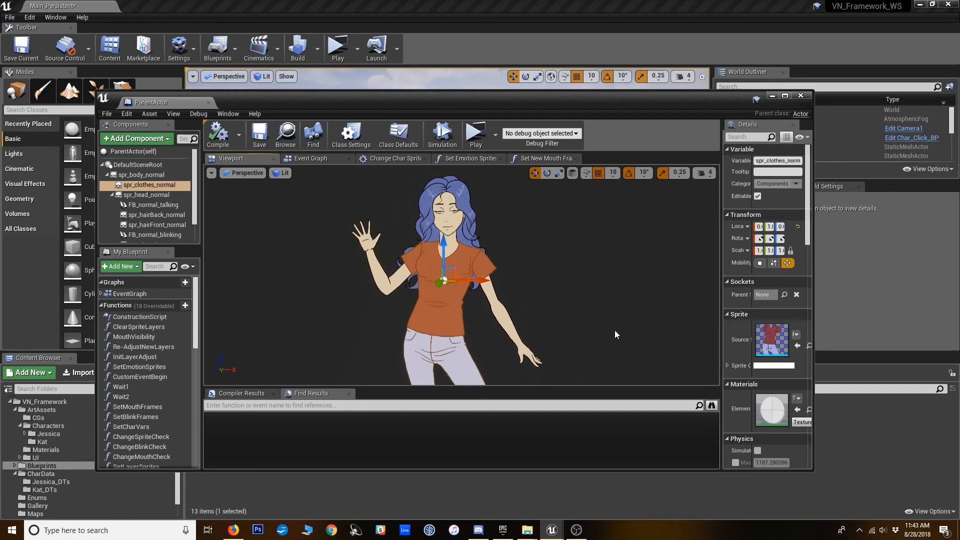
{"action": "left_click_drag", "start_coordinate": [720, 348], "coordinate": [656, 347]}
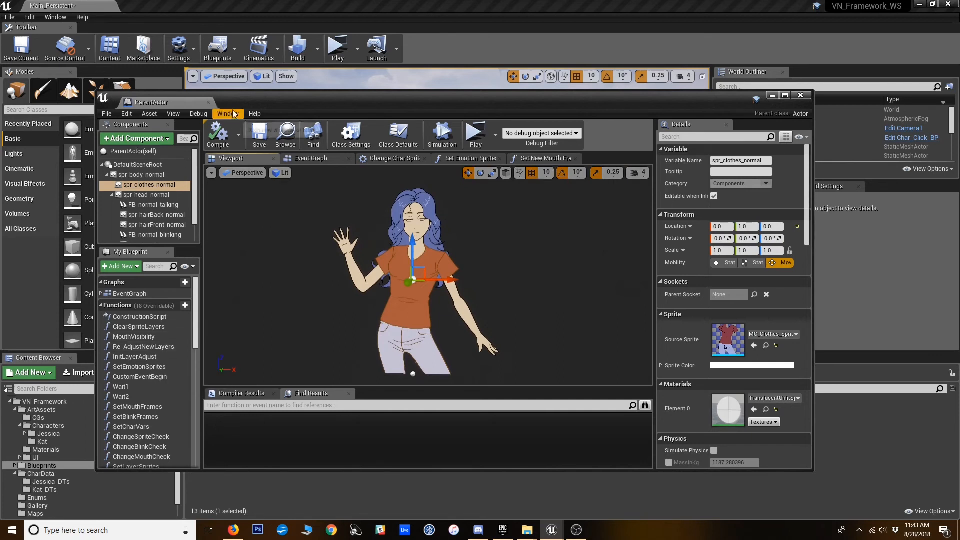
{"action": "left_click_drag", "start_coordinate": [247, 91], "coordinate": [247, 98]}
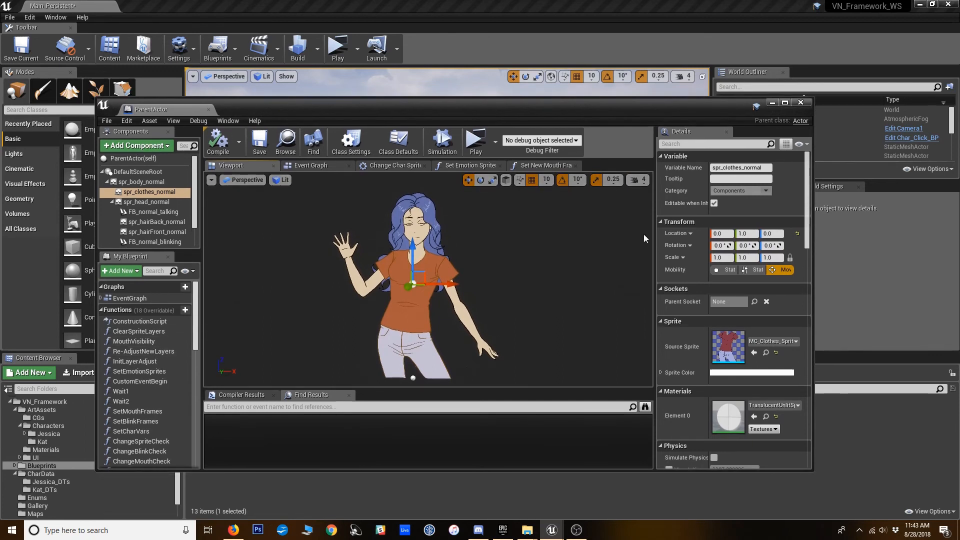
Step: Minimize the ParentActor blueprint and create a child blueprint class of ParentActor named KatActor
{"action": "left_click", "coordinate": [773, 102]}
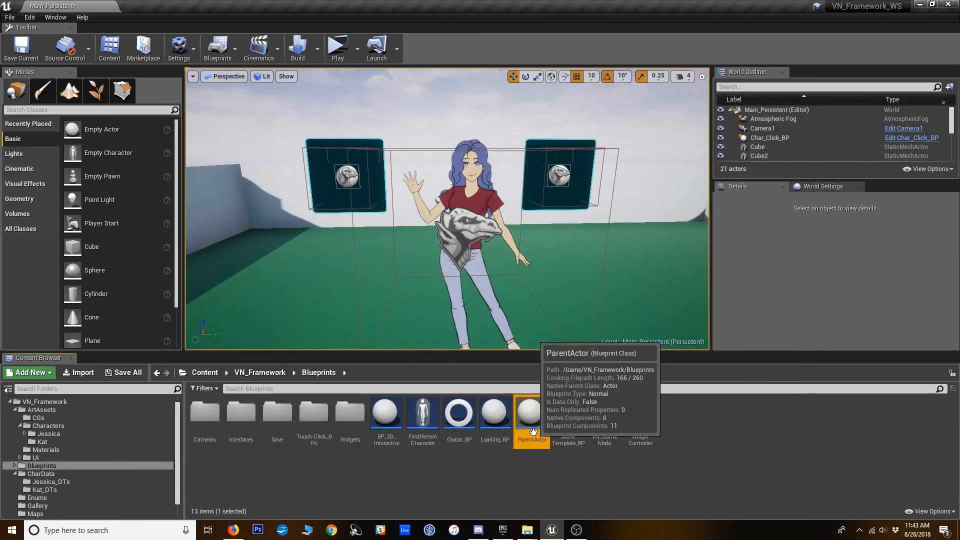
{"action": "right_click", "coordinate": [533, 431]}
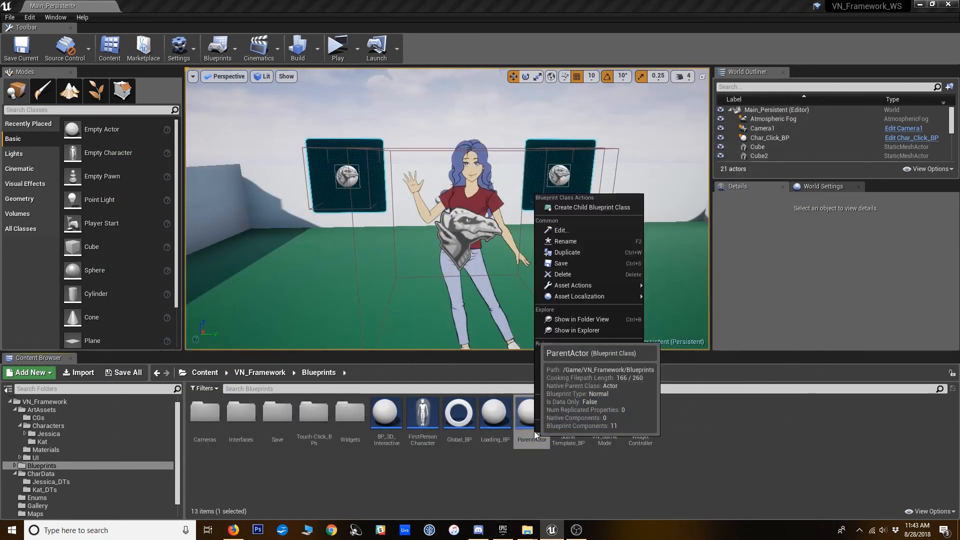
{"action": "left_click", "coordinate": [579, 207]}
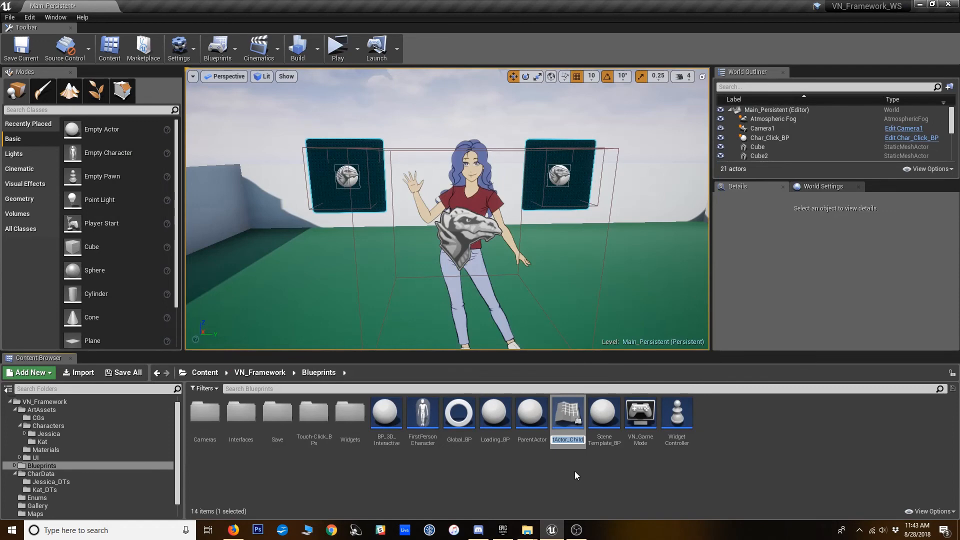
{"action": "type", "text": "KatA"}
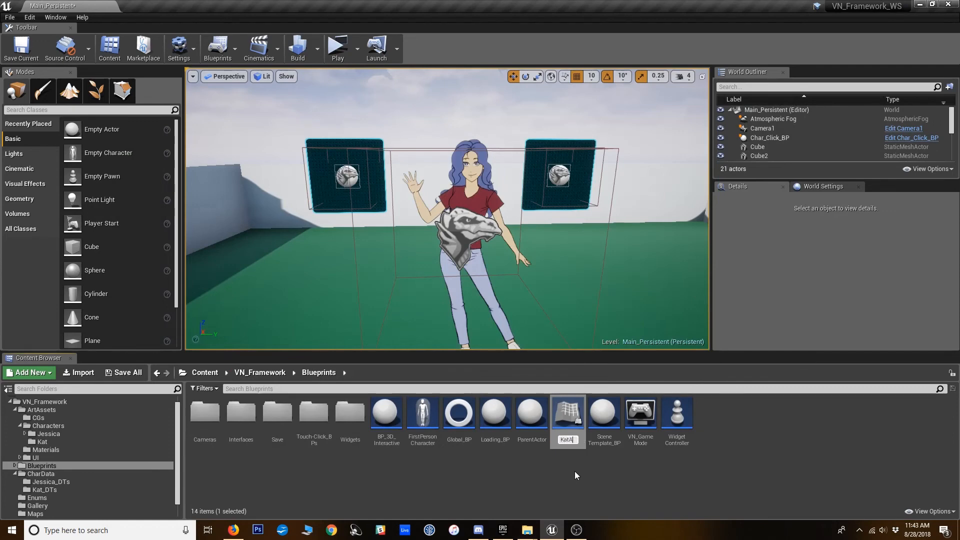
{"action": "type", "text": "ctor"}
{"action": "key", "text": "Return"}
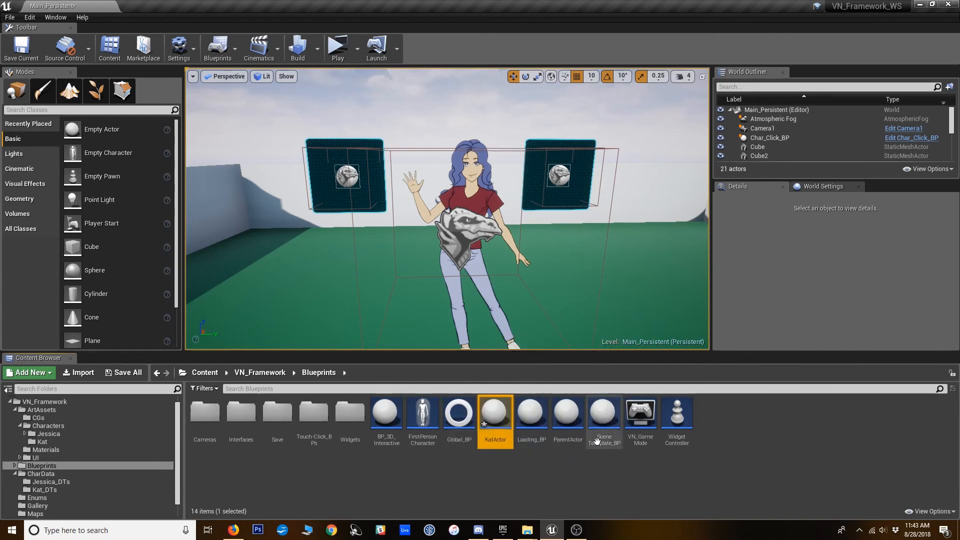
Step: Open the KatActor blueprint, widen its details area, and show its Event Graph
{"action": "double_click", "coordinate": [494, 415]}
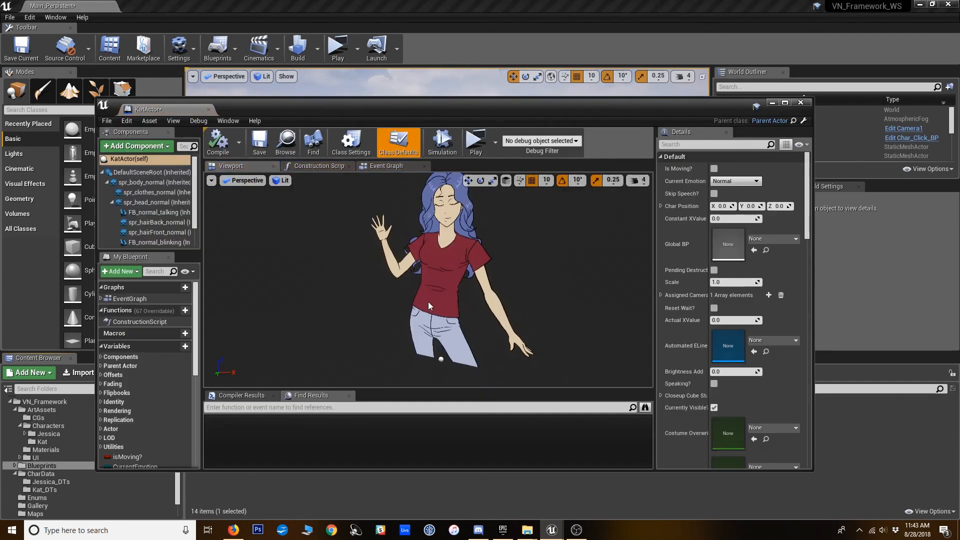
{"action": "scroll", "coordinate": [704, 306], "scroll_direction": "down", "scroll_amount": 2}
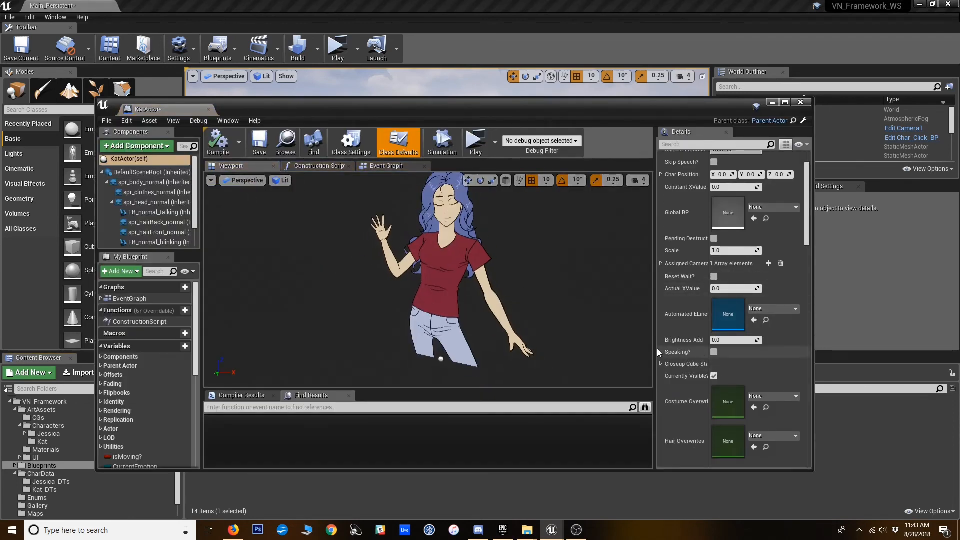
{"action": "left_click_drag", "start_coordinate": [655, 349], "coordinate": [549, 348]}
{"action": "left_click", "coordinate": [386, 165]}
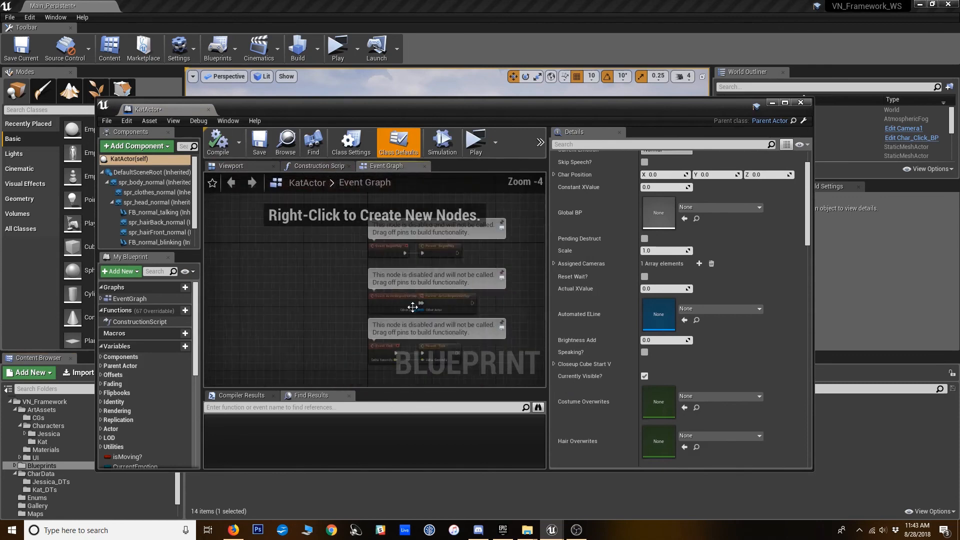
{"action": "right_click_drag", "start_coordinate": [491, 334], "coordinate": [379, 322]}
{"action": "scroll", "coordinate": [379, 325], "scroll_direction": "up", "scroll_amount": 2}
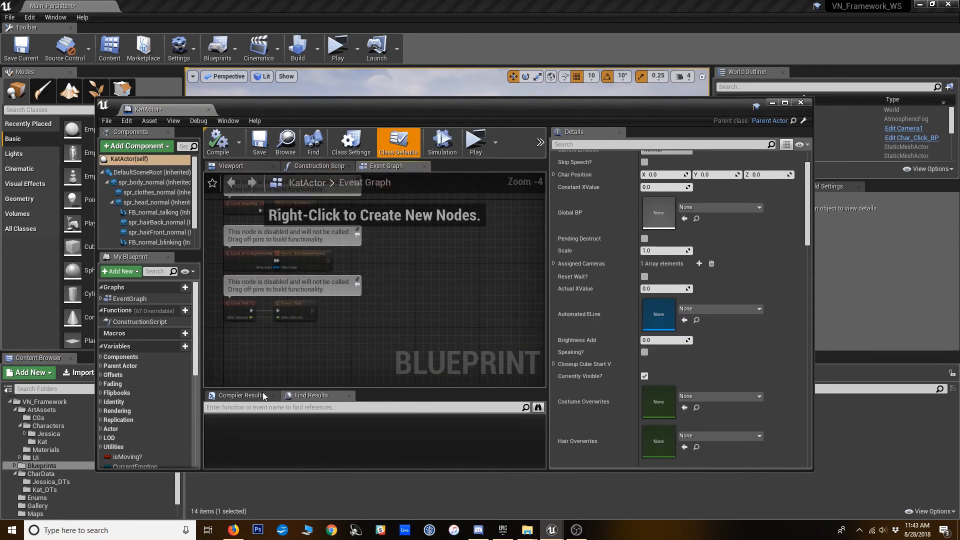
Step: Look over KatActor's variable categories and the list of functions it can override
{"action": "scroll", "coordinate": [151, 386], "scroll_direction": "down", "scroll_amount": 2}
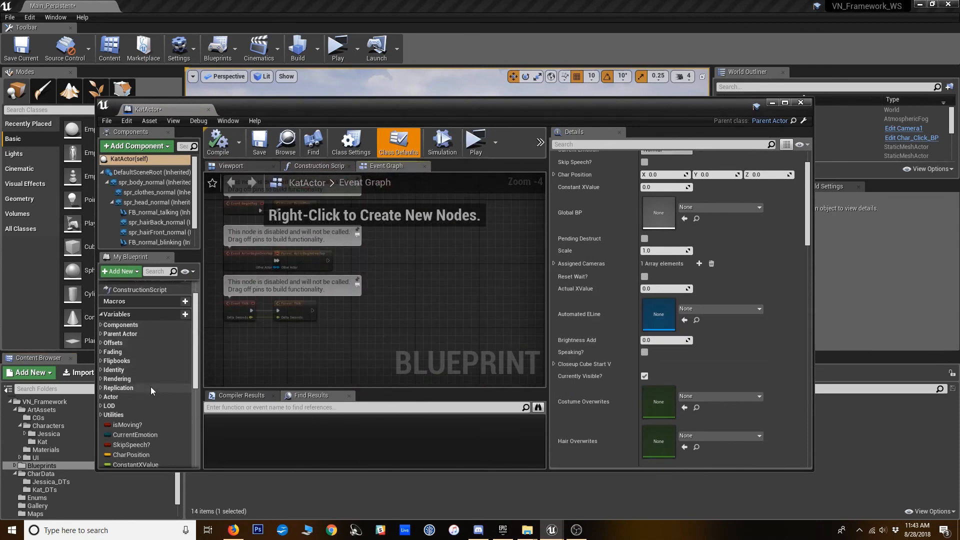
{"action": "scroll", "coordinate": [277, 353], "scroll_direction": "down", "scroll_amount": 3}
{"action": "scroll", "coordinate": [278, 299], "scroll_direction": "up", "scroll_amount": 1}
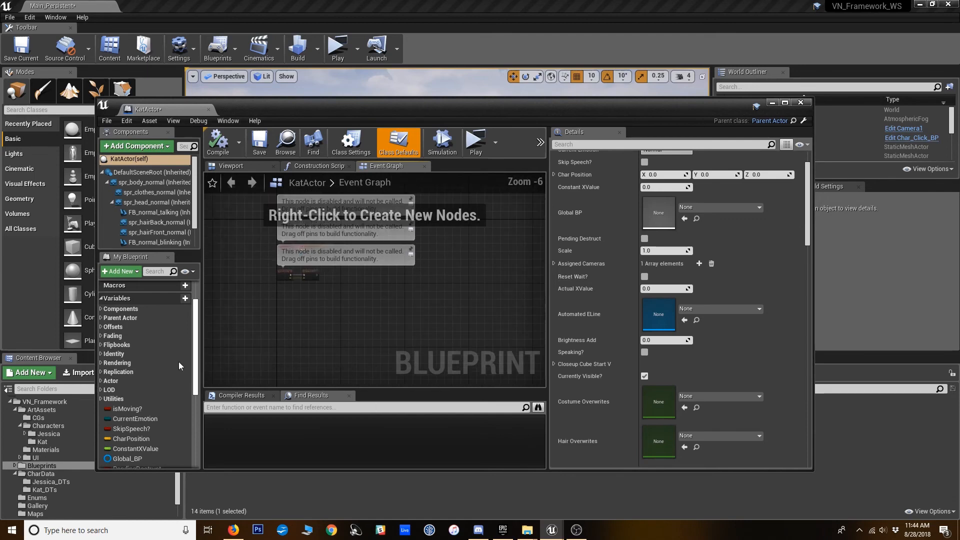
{"action": "scroll", "coordinate": [122, 326], "scroll_direction": "up", "scroll_amount": 3}
{"action": "scroll", "coordinate": [122, 326], "scroll_direction": "up", "scroll_amount": 1}
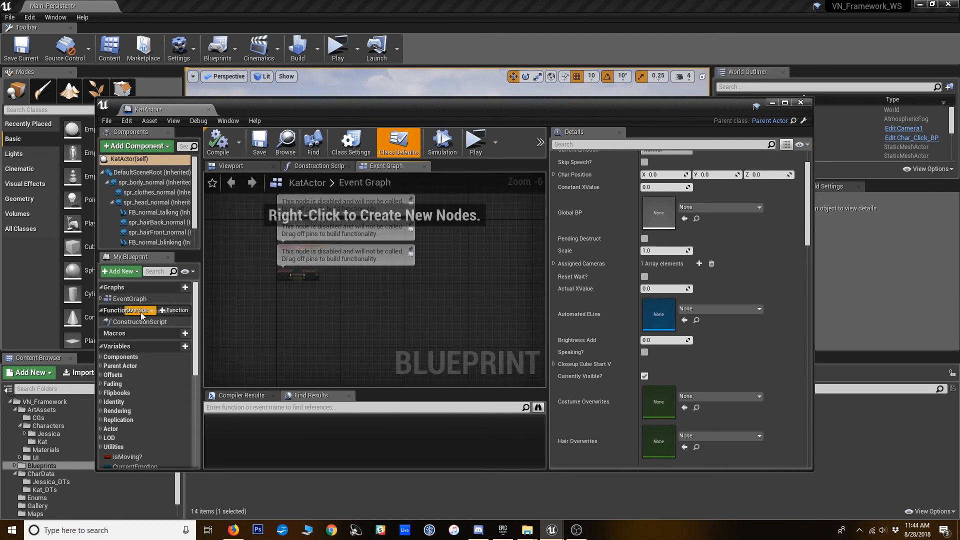
{"action": "left_click", "coordinate": [148, 313]}
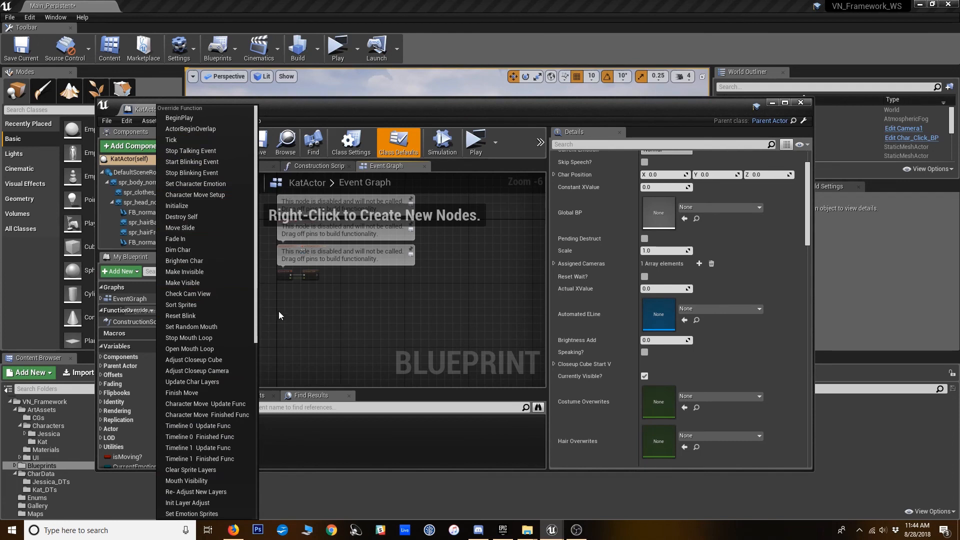
{"action": "left_click", "coordinate": [389, 343]}
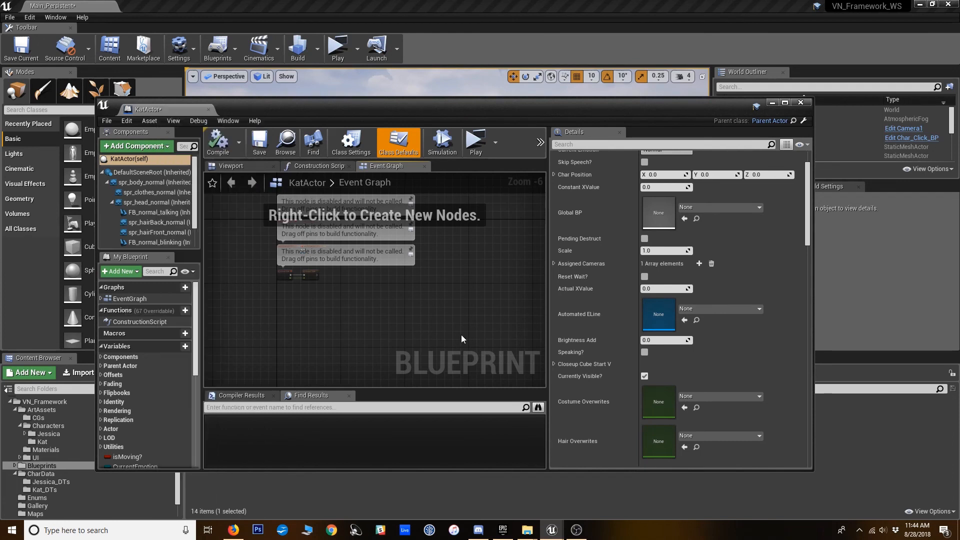
Step: Set KatActor's default Brightness Add to 2.0 and minimize the blueprint window
{"action": "left_click", "coordinate": [668, 338]}
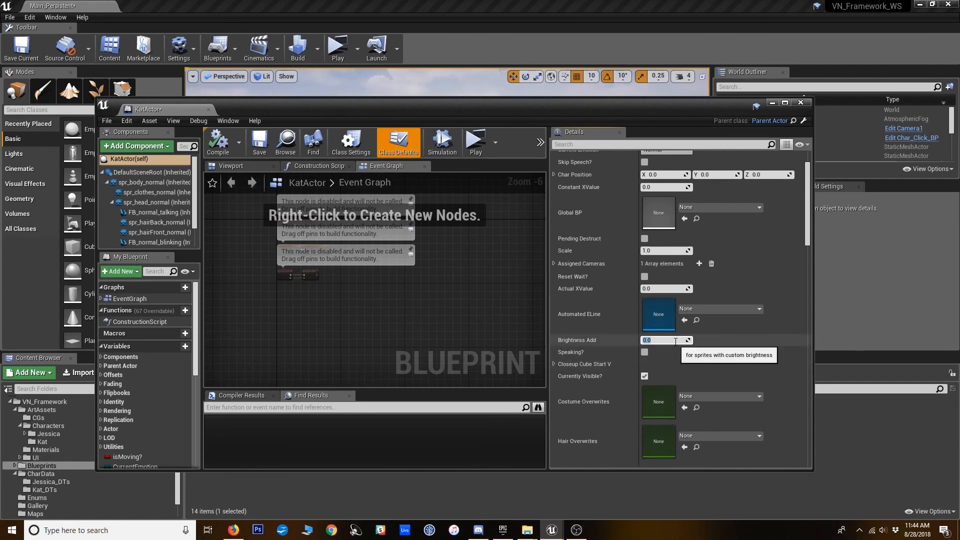
{"action": "type", "text": "2"}
{"action": "key", "text": "Return"}
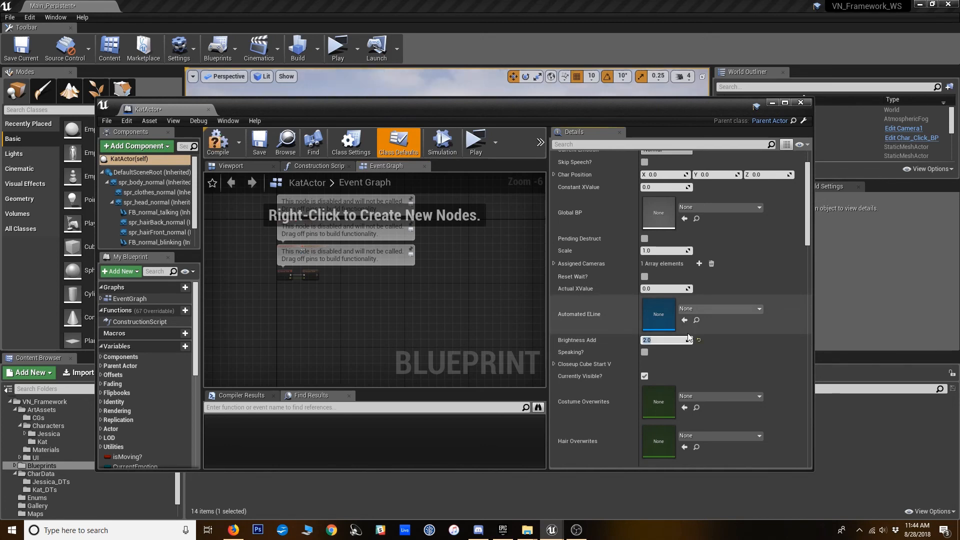
{"action": "scroll", "coordinate": [469, 301], "scroll_direction": "up", "scroll_amount": 1}
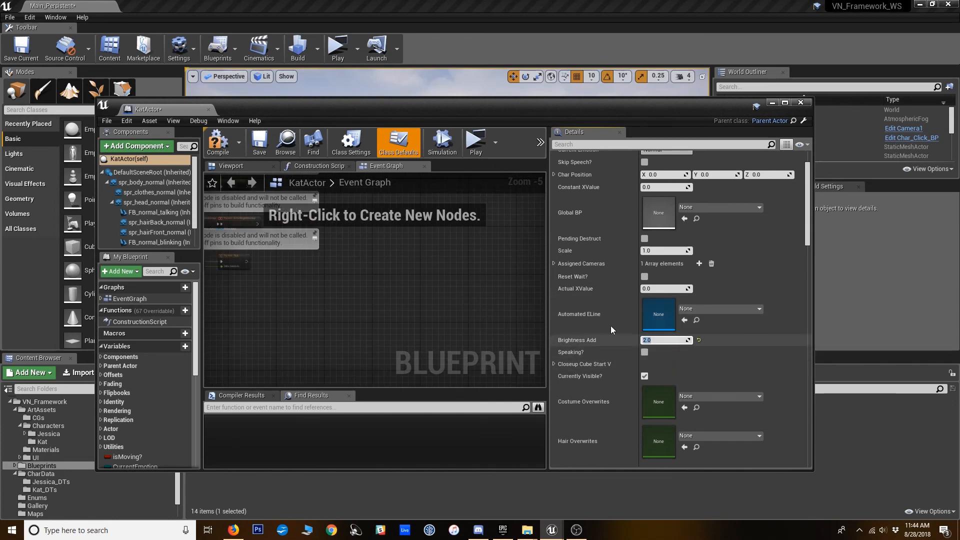
{"action": "left_click", "coordinate": [775, 105]}
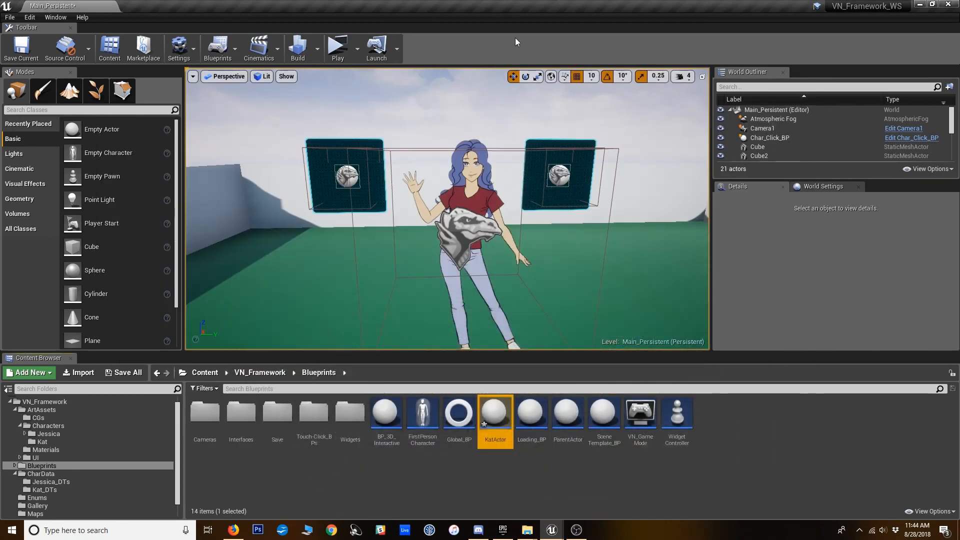
Step: Briefly launch and close the game preview, and open the CharacterDT data table from the CharData folder
{"action": "left_click", "coordinate": [337, 47]}
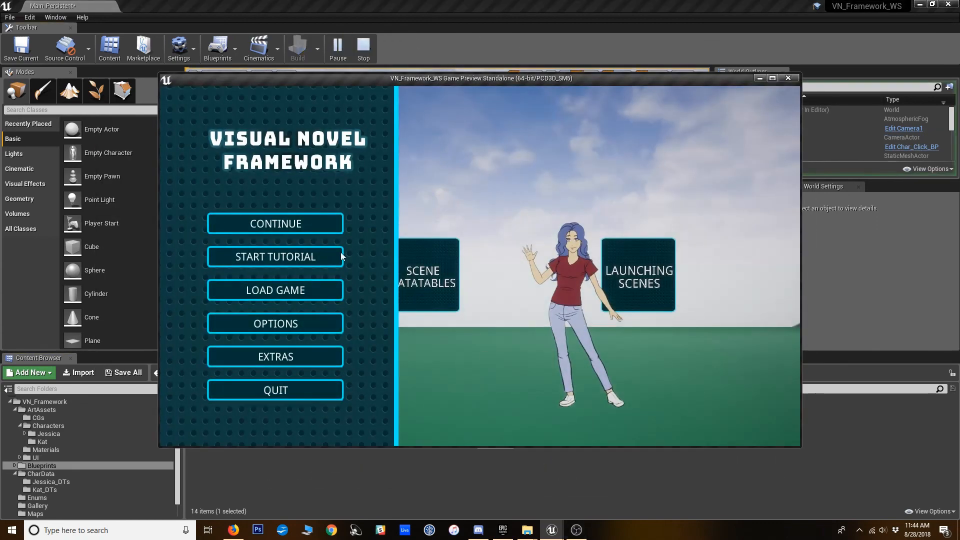
{"action": "left_click", "coordinate": [794, 79]}
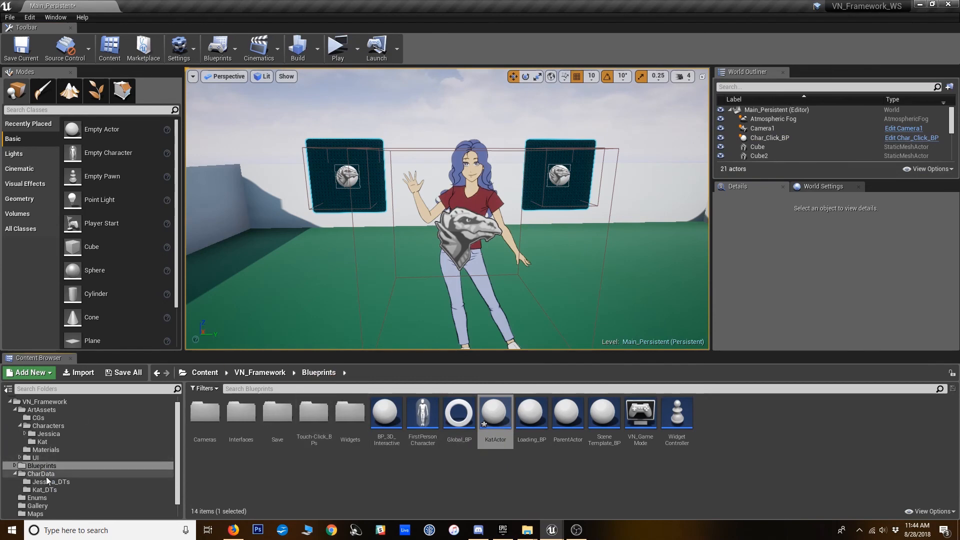
{"action": "left_click", "coordinate": [75, 474]}
{"action": "left_click", "coordinate": [277, 414]}
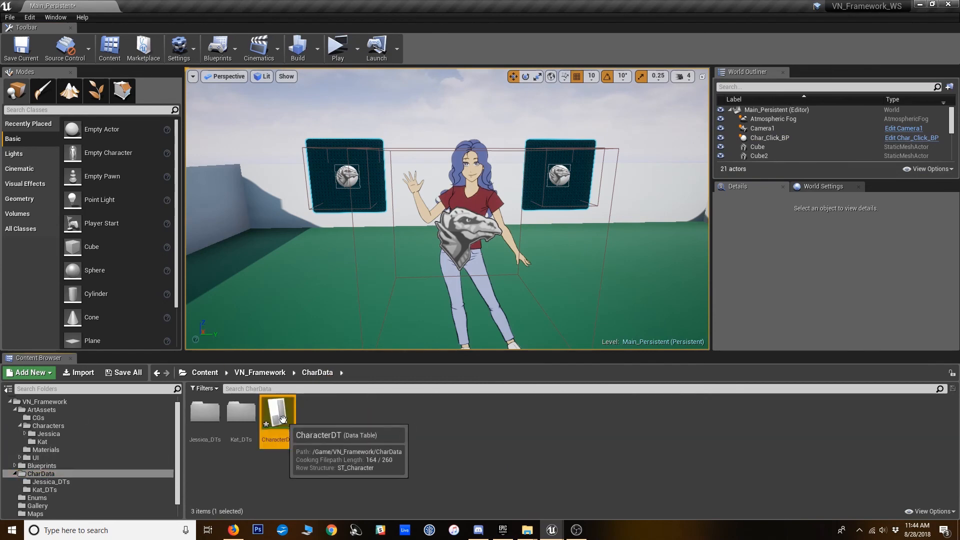
{"action": "double_click", "coordinate": [278, 414]}
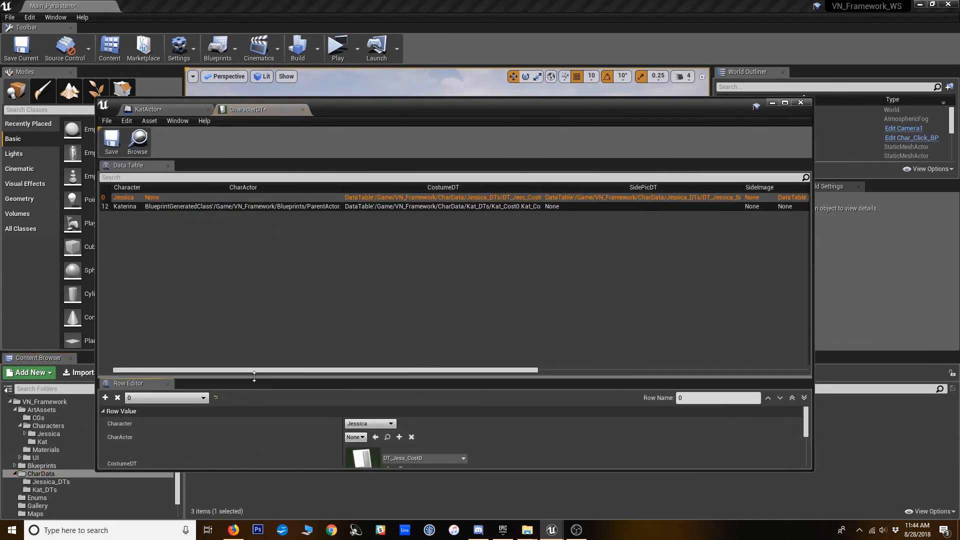
Step: Enlarge the row editor, set the Katerina row's CharActor to KatActor, and close the window
{"action": "left_click_drag", "start_coordinate": [254, 376], "coordinate": [253, 310]}
{"action": "left_click", "coordinate": [181, 206]}
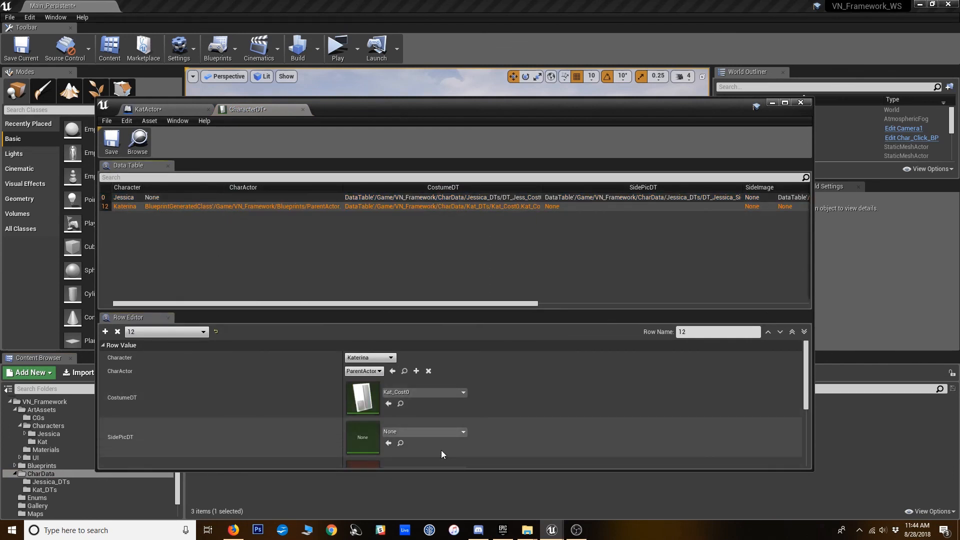
{"action": "left_click", "coordinate": [362, 371]}
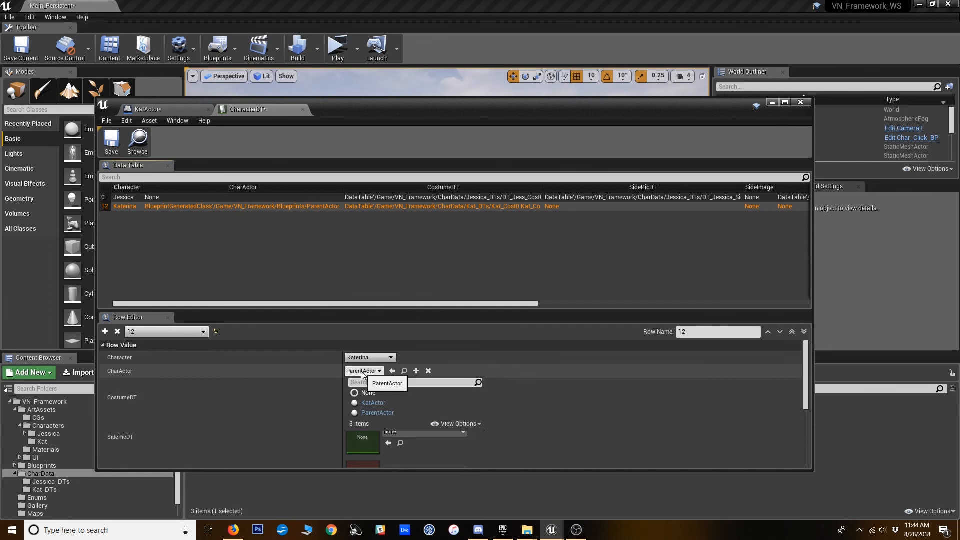
{"action": "left_click", "coordinate": [385, 403]}
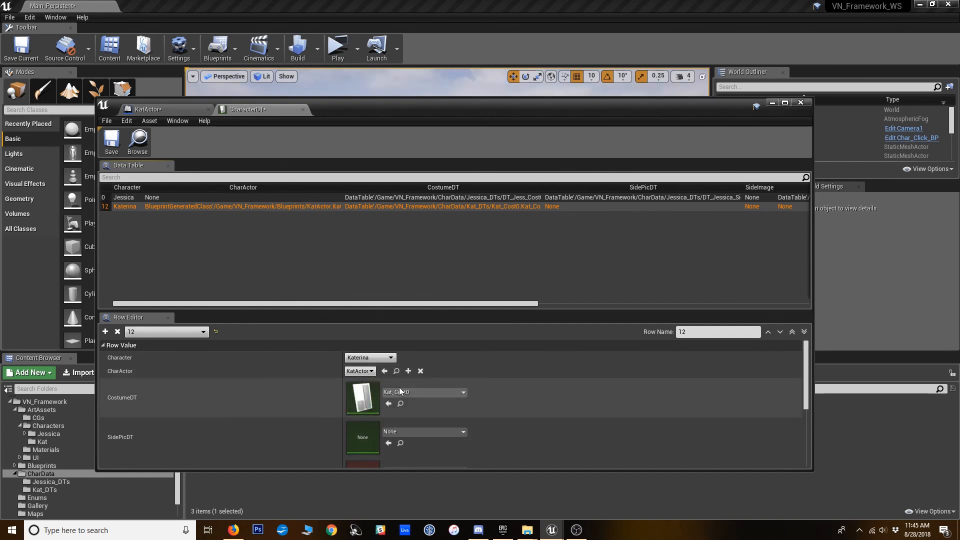
{"action": "left_click", "coordinate": [800, 103]}
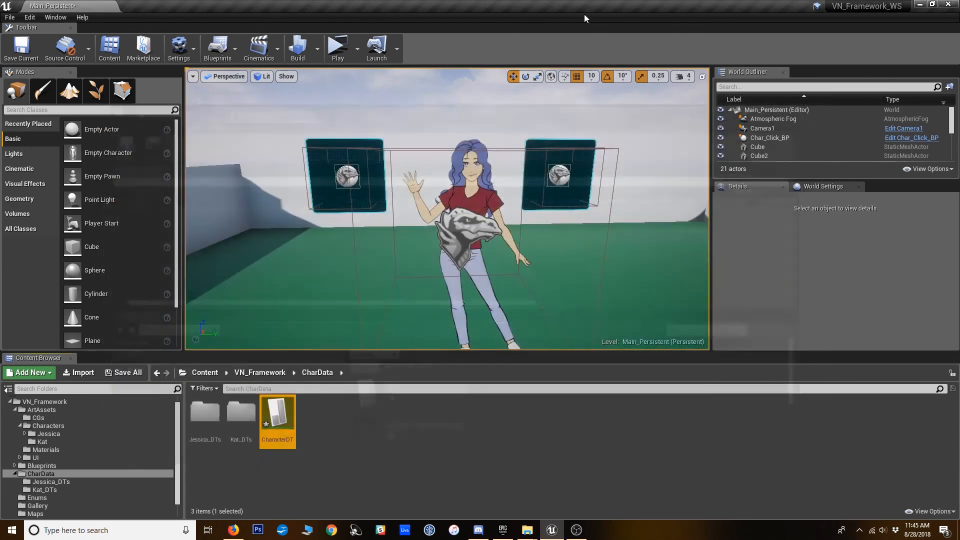
Step: Run the game preview, continue the saved game, and advance the dialogue to Katerina's line to check her brightness beside Jessica
{"action": "left_click", "coordinate": [338, 48]}
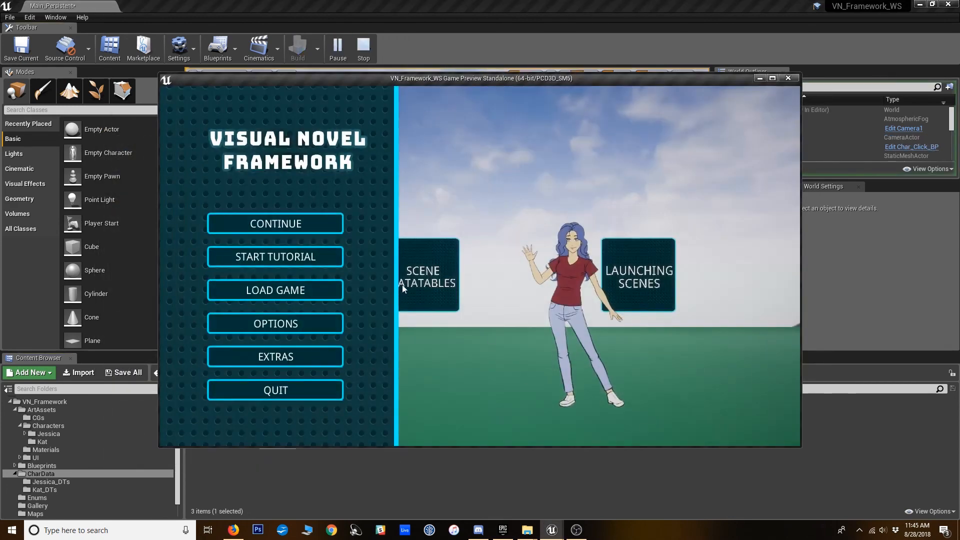
{"action": "left_click", "coordinate": [327, 229]}
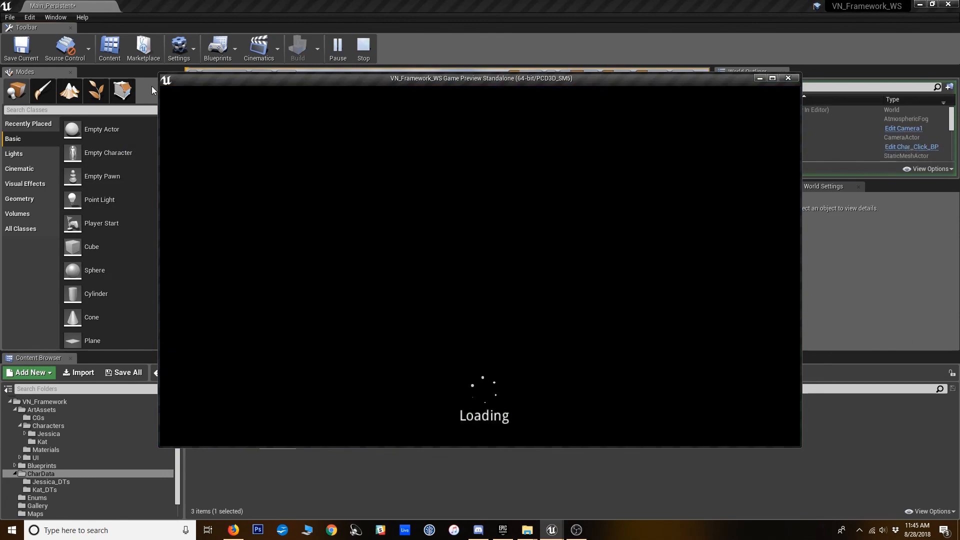
{"action": "key", "text": "ctrl"}
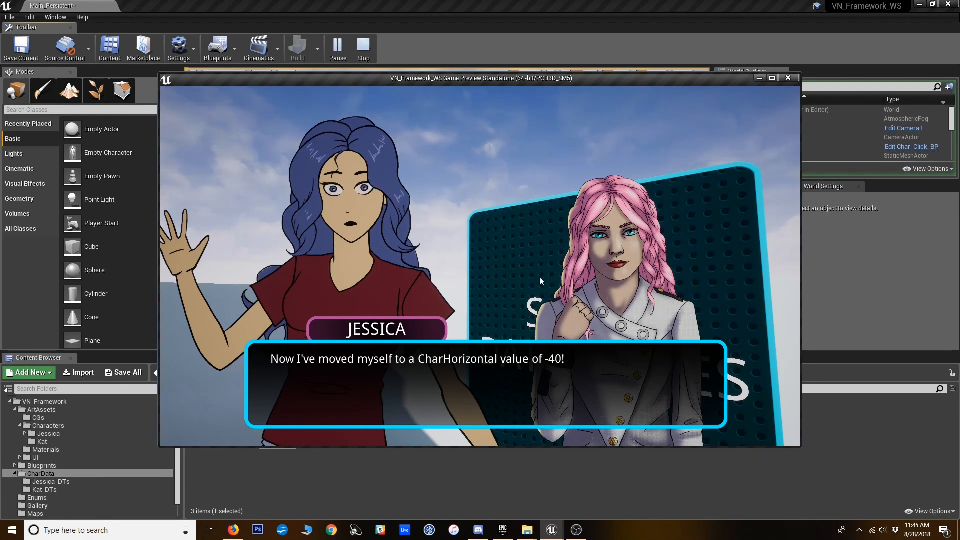
{"action": "left_click", "coordinate": [482, 263]}
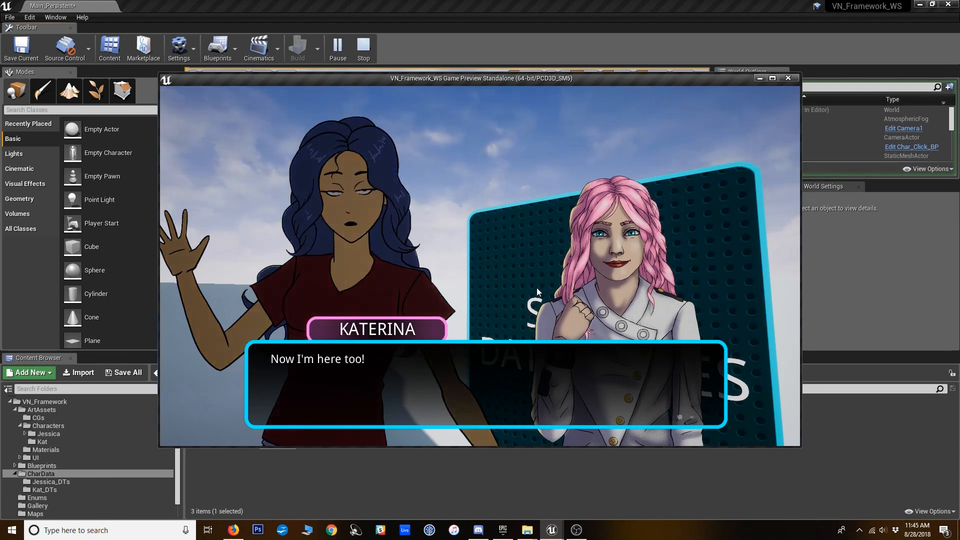